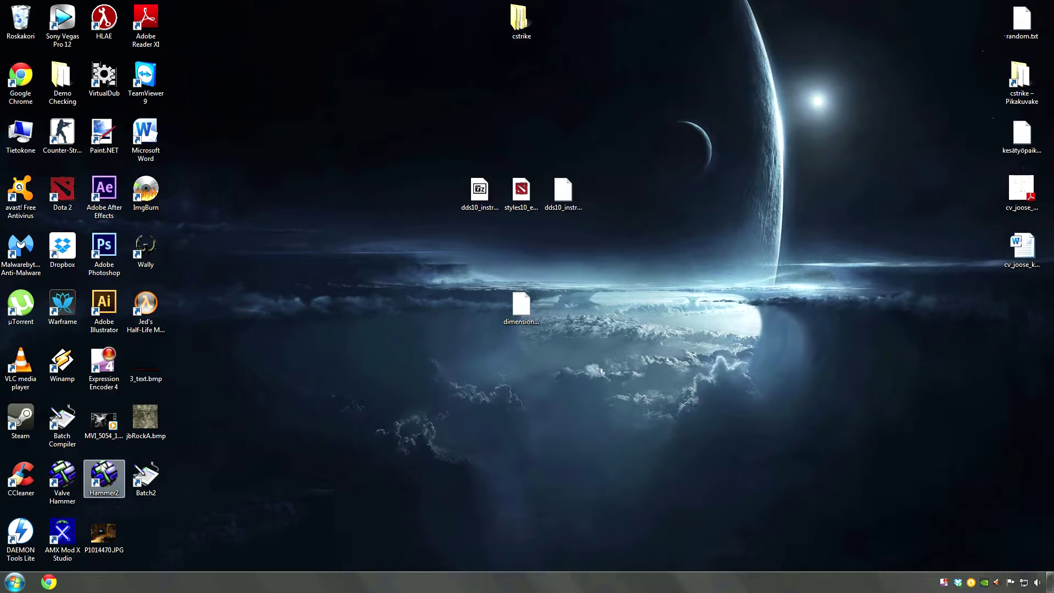
Step: Launch Google Chrome from the Start menu, opening the GS HL Tools home page
{"action": "left_click", "coordinate": [15, 582]}
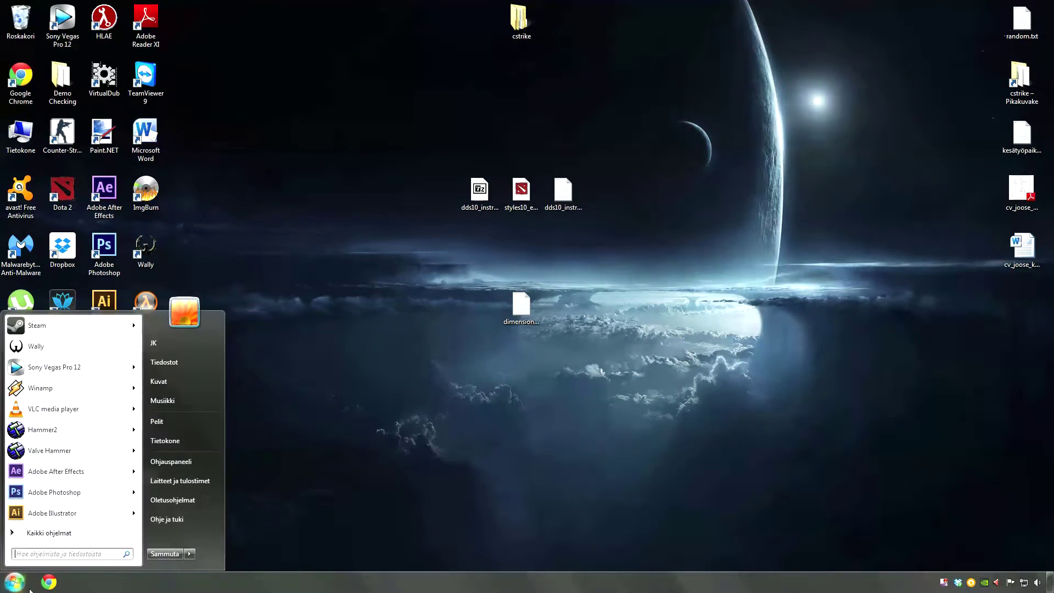
{"action": "left_click", "coordinate": [49, 582]}
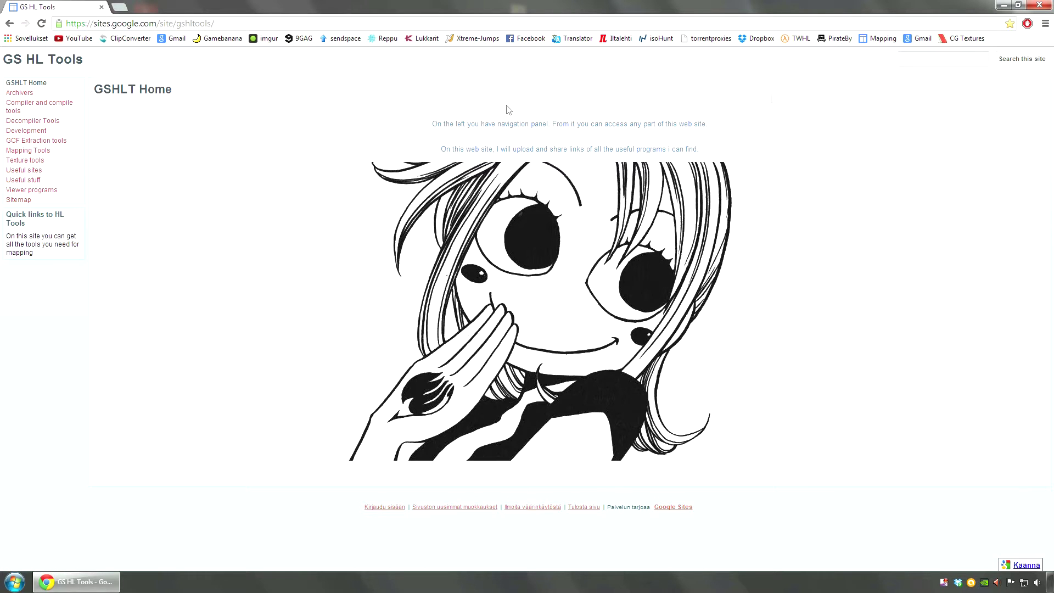
Step: Go to the Texture tools page and download Wally1.55b.7z
{"action": "left_click", "coordinate": [20, 161]}
{"action": "scroll", "coordinate": [260, 182], "scroll_direction": "down", "scroll_amount": 1}
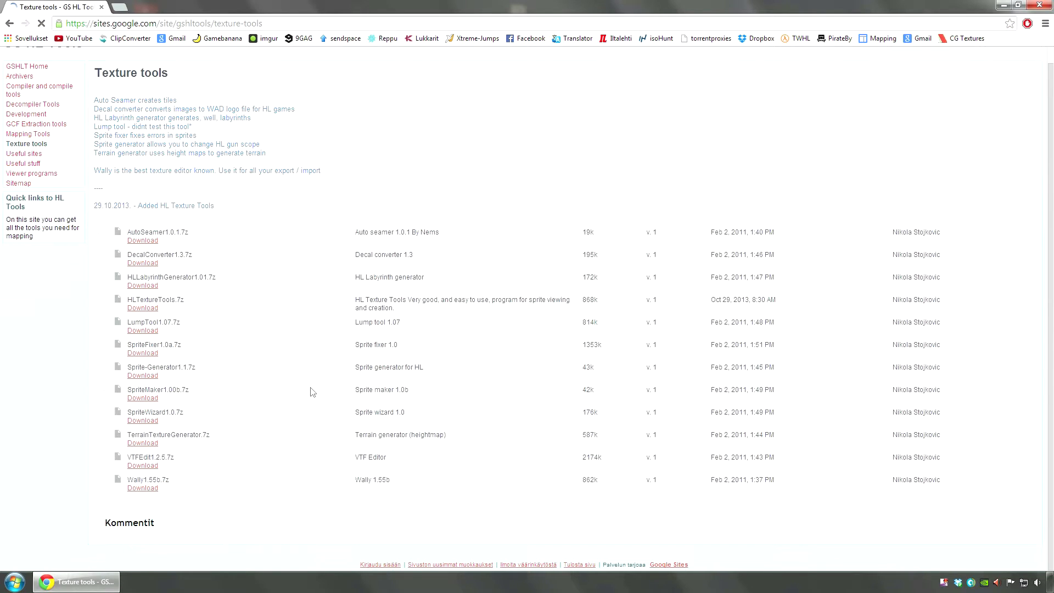
{"action": "left_click_drag", "start_coordinate": [134, 480], "coordinate": [179, 478]}
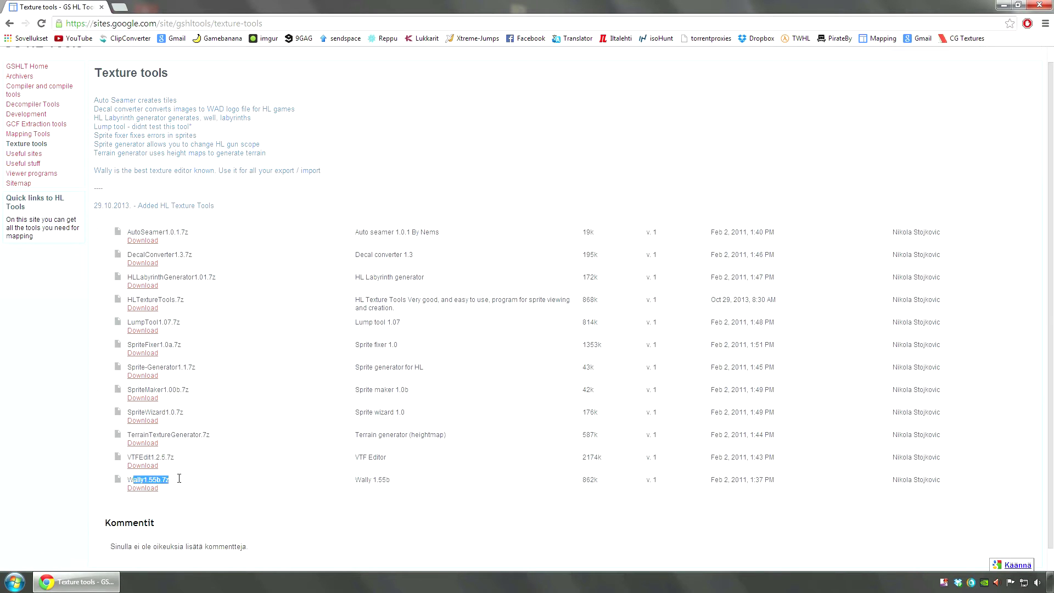
{"action": "left_click", "coordinate": [373, 479]}
{"action": "left_click", "coordinate": [147, 488]}
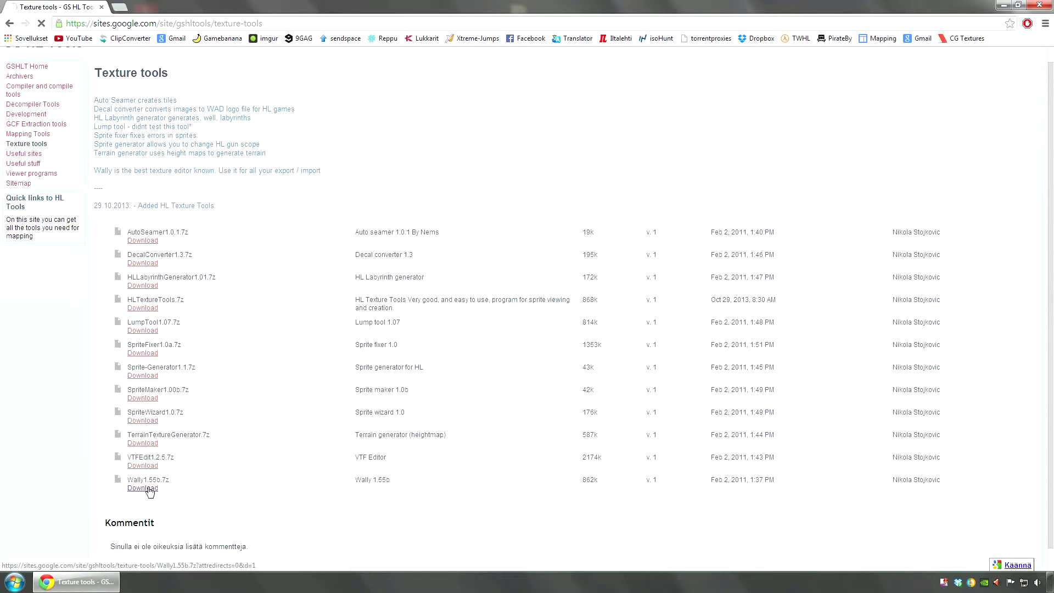
Step: Open the Wally archive in 7-Zip and start extracting the Wally 1.55b folder
{"action": "left_click", "coordinate": [44, 558]}
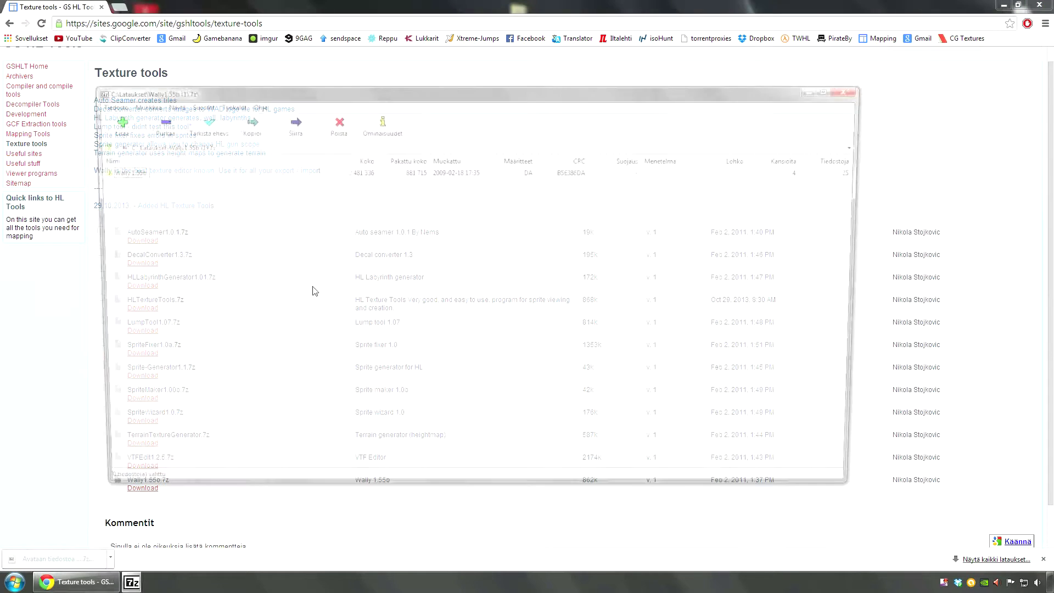
{"action": "left_click", "coordinate": [133, 175]}
{"action": "left_click", "coordinate": [157, 124]}
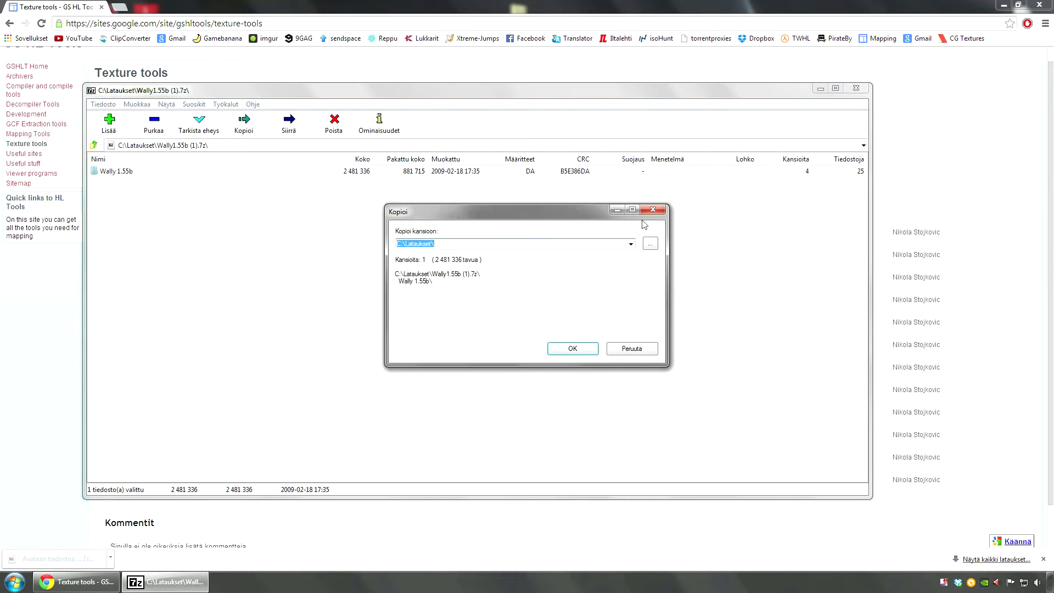
Step: Extract the Wally 1.55b folder into D:\Ohjelmat\Hammer2
{"action": "left_click", "coordinate": [630, 244]}
{"action": "left_click", "coordinate": [653, 246]}
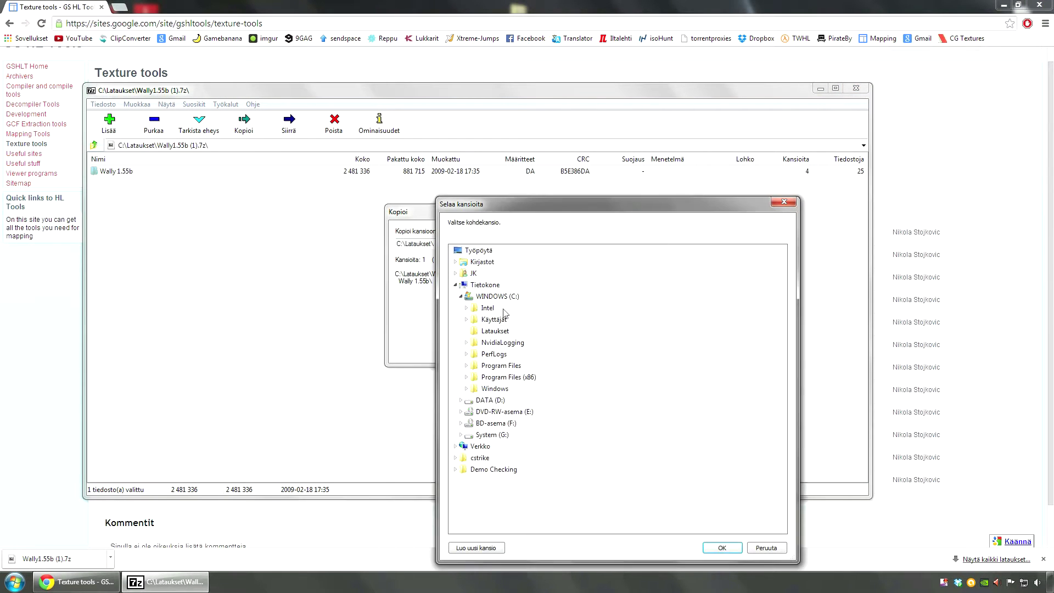
{"action": "left_click", "coordinate": [461, 296]}
{"action": "left_click", "coordinate": [461, 308]}
{"action": "left_click", "coordinate": [466, 400]}
{"action": "scroll", "coordinate": [512, 391], "scroll_direction": "down", "scroll_amount": 2}
{"action": "left_click", "coordinate": [501, 285]}
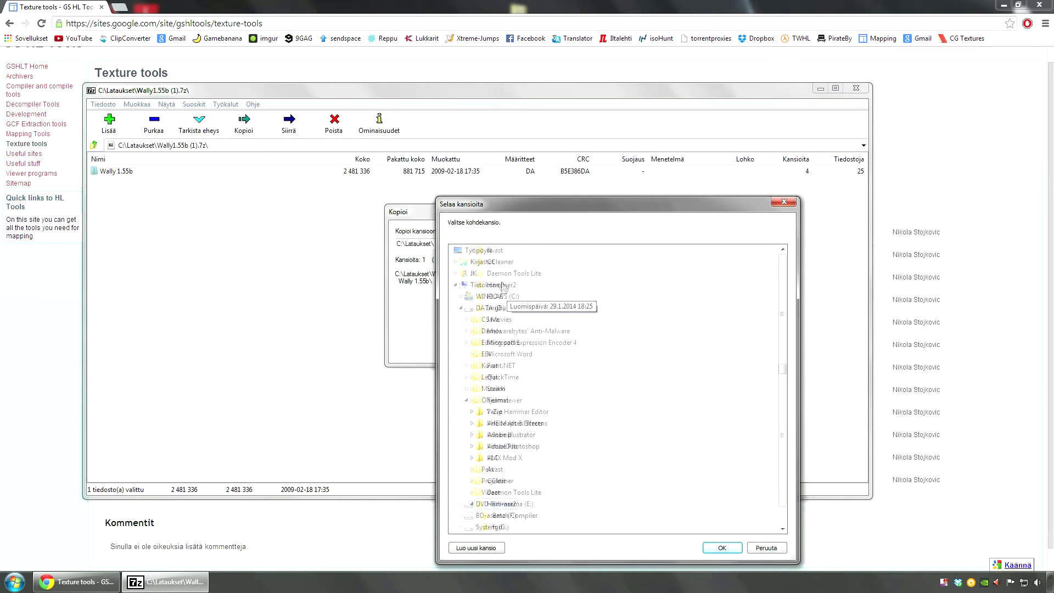
{"action": "left_click", "coordinate": [715, 549]}
{"action": "left_click", "coordinate": [585, 348]}
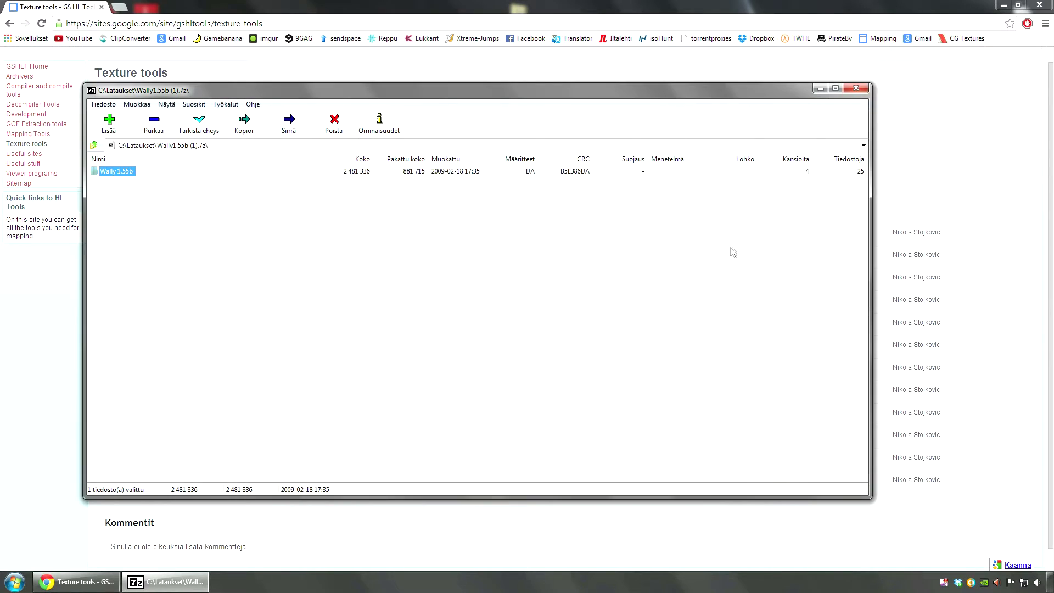
{"action": "left_click", "coordinate": [855, 88]}
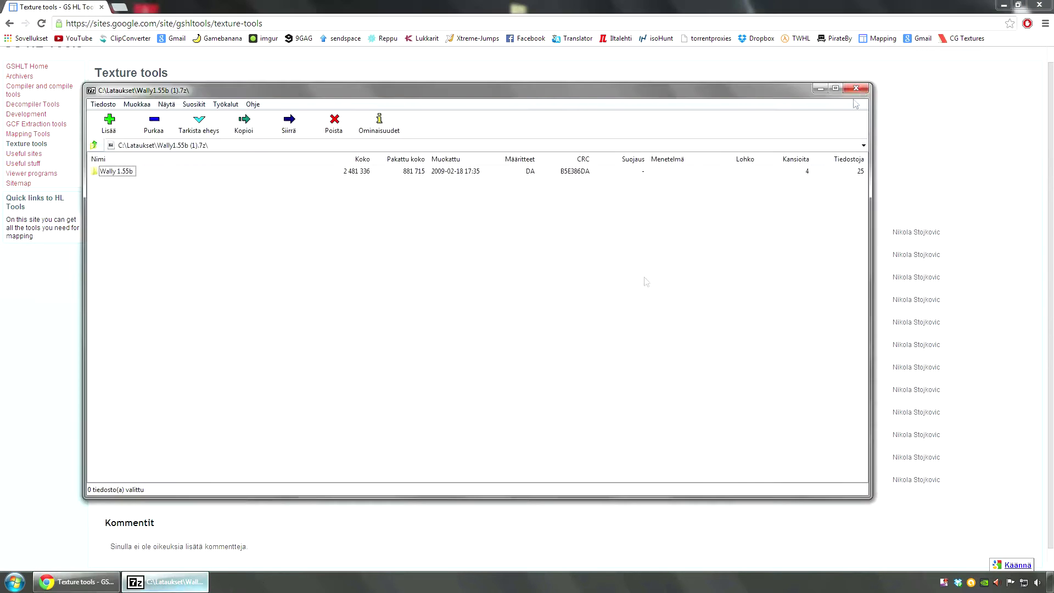
Step: Close 7-Zip, minimize Chrome, and open Tietokone from the Start menu
{"action": "left_click", "coordinate": [872, 88]}
{"action": "left_click", "coordinate": [1006, 5]}
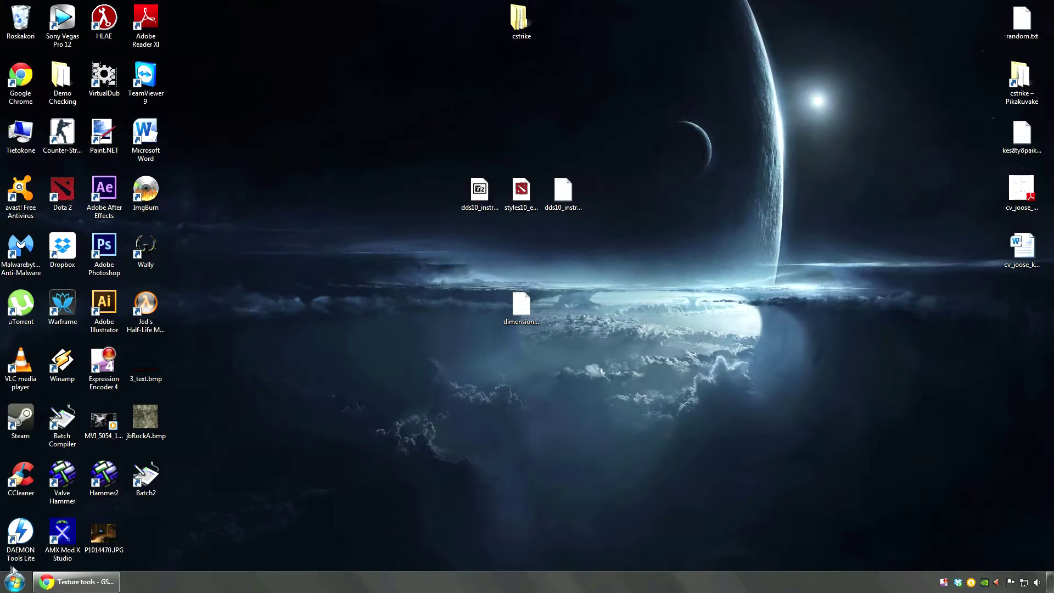
{"action": "left_click", "coordinate": [15, 581]}
{"action": "left_click", "coordinate": [193, 442]}
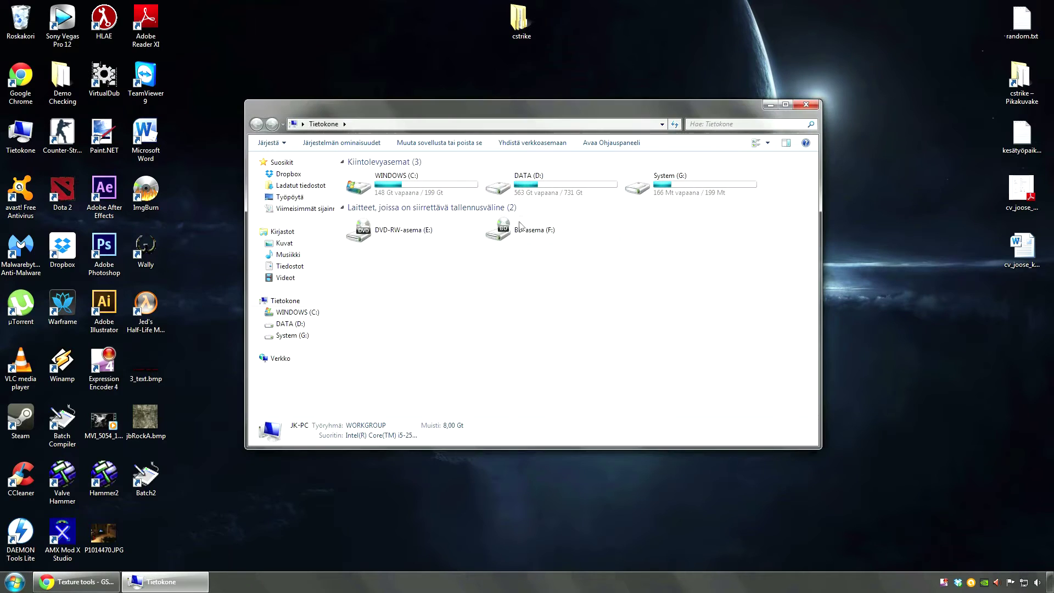
Step: Browse DATA (D:) > Ohjelmat > Hammer2 > Wally 1.55b and launch Wally.exe
{"action": "double_click", "coordinate": [519, 181]}
{"action": "double_click", "coordinate": [383, 255]}
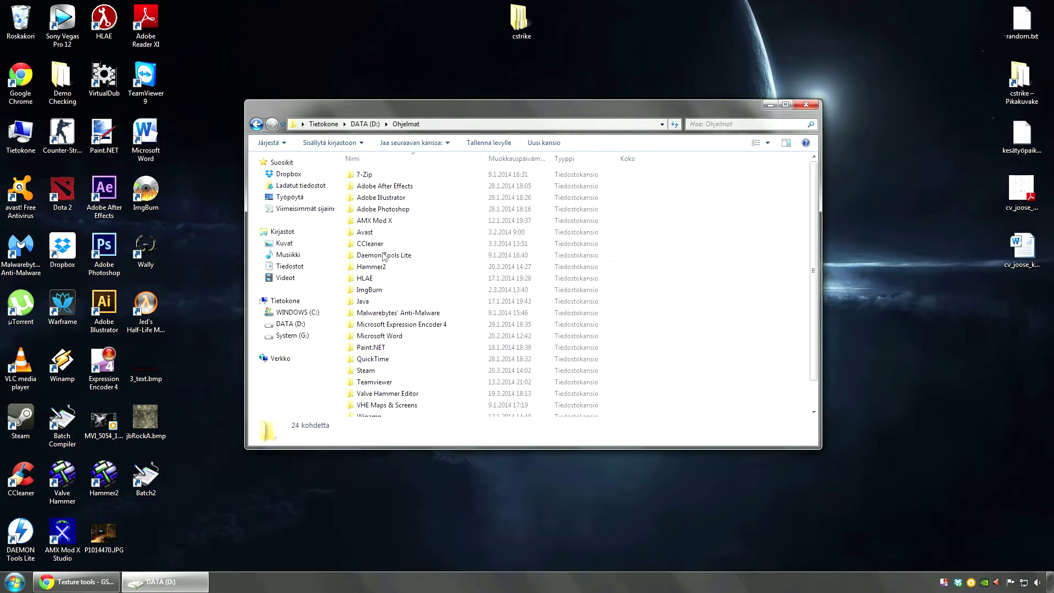
{"action": "double_click", "coordinate": [378, 267]}
{"action": "double_click", "coordinate": [379, 266]}
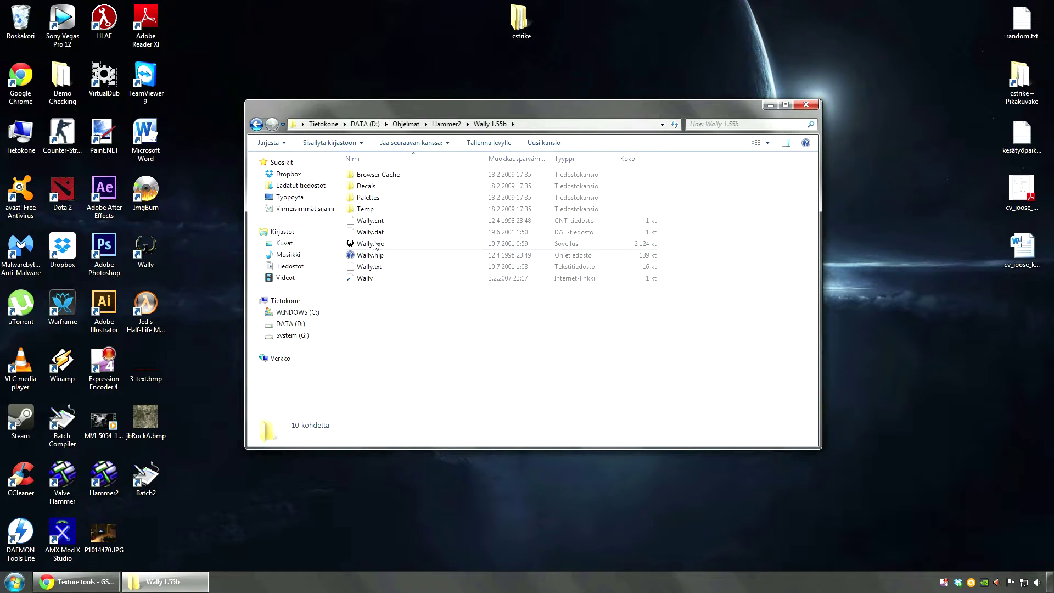
{"action": "double_click", "coordinate": [378, 244]}
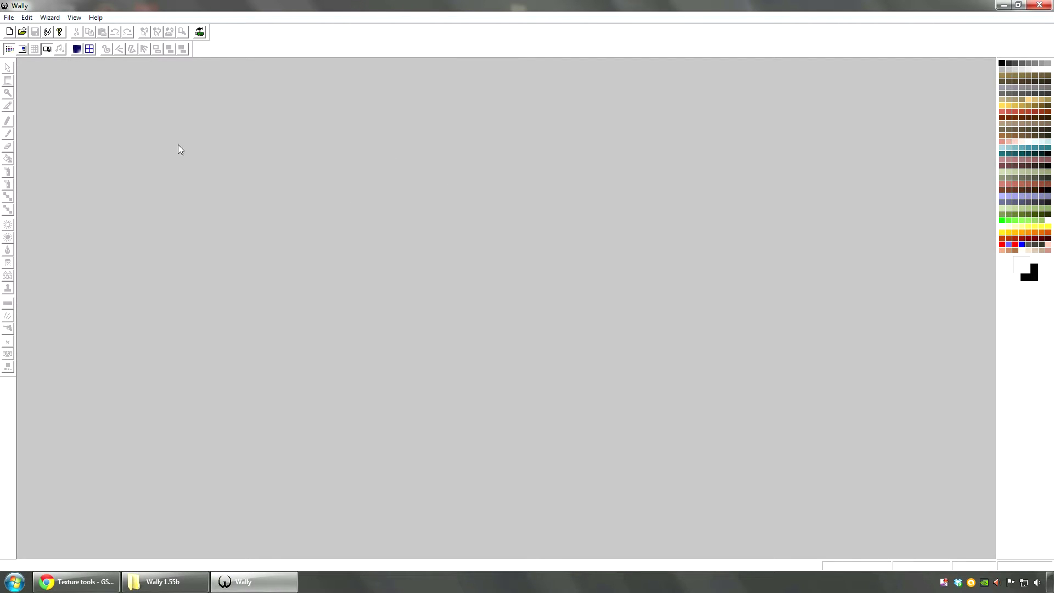
Step: Open amigosano.wad from the Valve Hammer Editor folder through File > Open
{"action": "left_click", "coordinate": [8, 17]}
{"action": "left_click", "coordinate": [30, 42]}
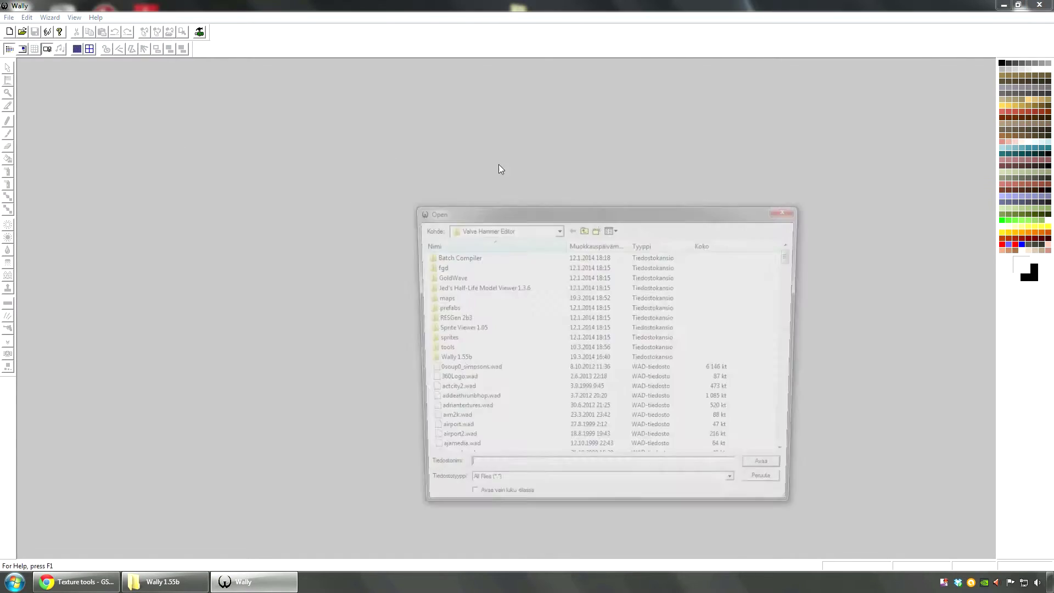
{"action": "mouse_move", "coordinate": [794, 254]}
{"action": "left_mouse_down"}
{"action": "mouse_move", "coordinate": [793, 297]}
{"action": "mouse_move", "coordinate": [811, 253]}
{"action": "left_mouse_up"}
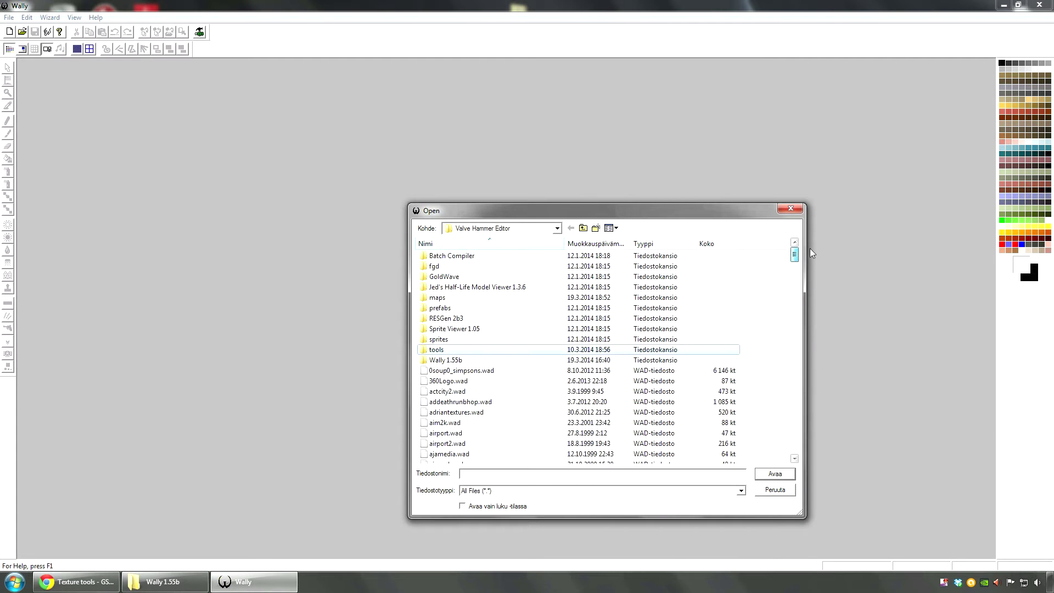
{"action": "left_click", "coordinate": [557, 230]}
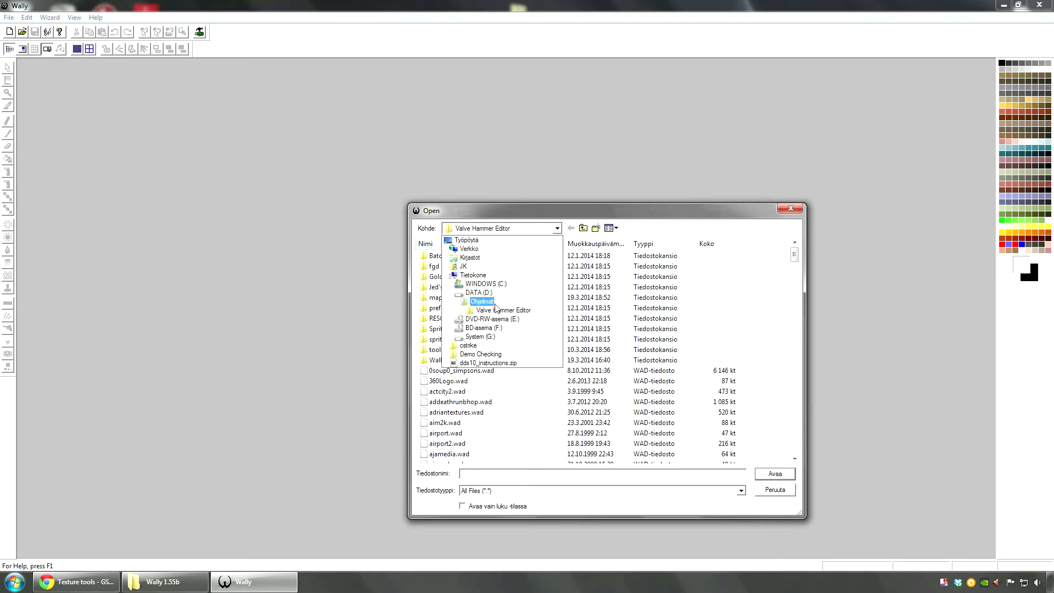
{"action": "left_click", "coordinate": [759, 302]}
{"action": "left_click", "coordinate": [556, 229]}
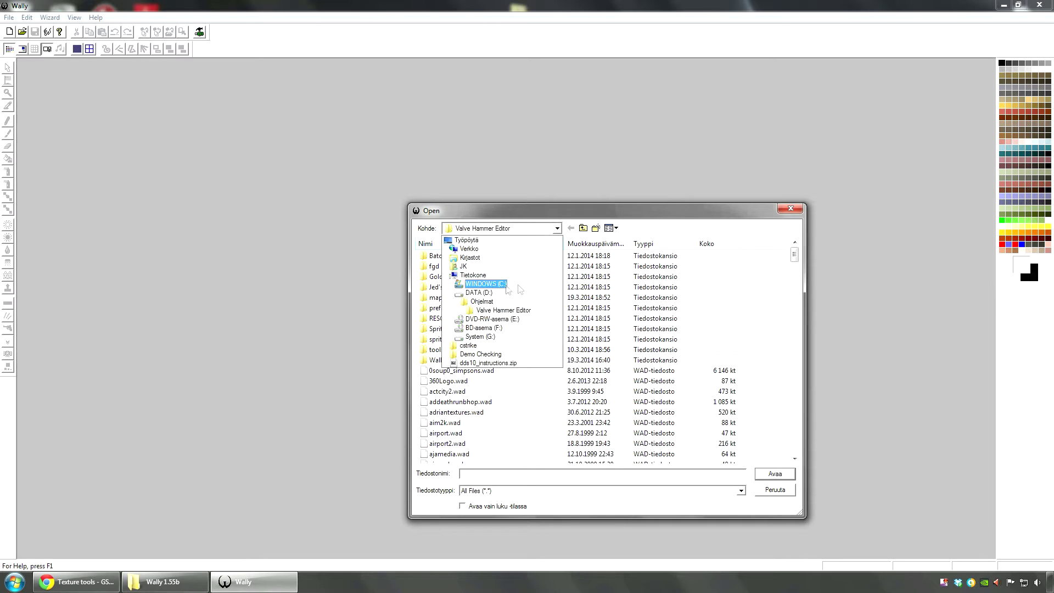
{"action": "left_click", "coordinate": [733, 312]}
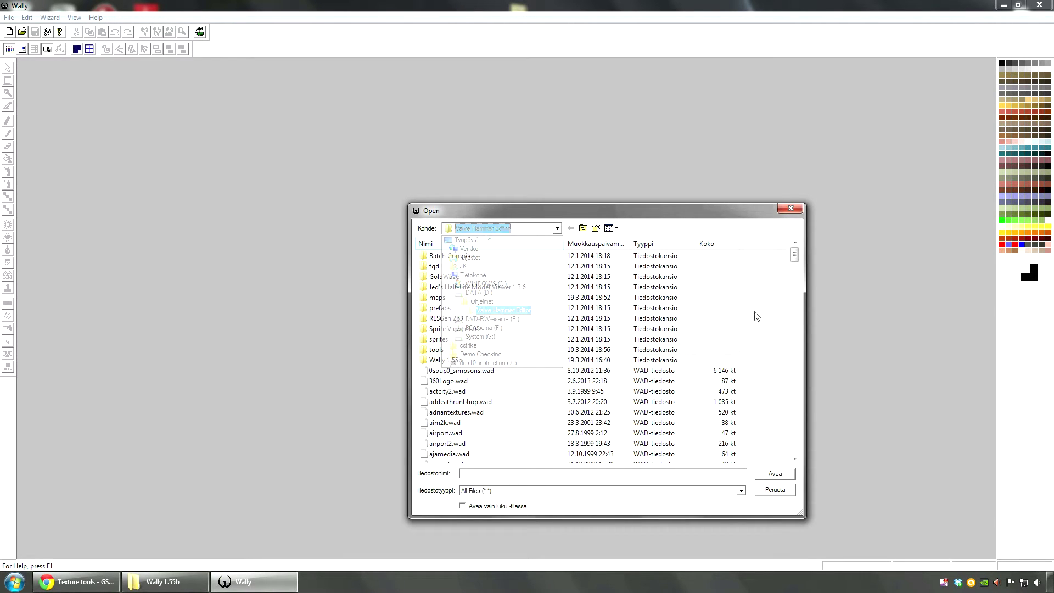
{"action": "mouse_move", "coordinate": [795, 254]}
{"action": "left_mouse_down"}
{"action": "mouse_move", "coordinate": [783, 348]}
{"action": "mouse_move", "coordinate": [774, 330]}
{"action": "mouse_move", "coordinate": [785, 258]}
{"action": "left_mouse_up"}
{"action": "left_click", "coordinate": [515, 340]}
{"action": "scroll", "coordinate": [515, 347], "scroll_direction": "down", "scroll_amount": 2}
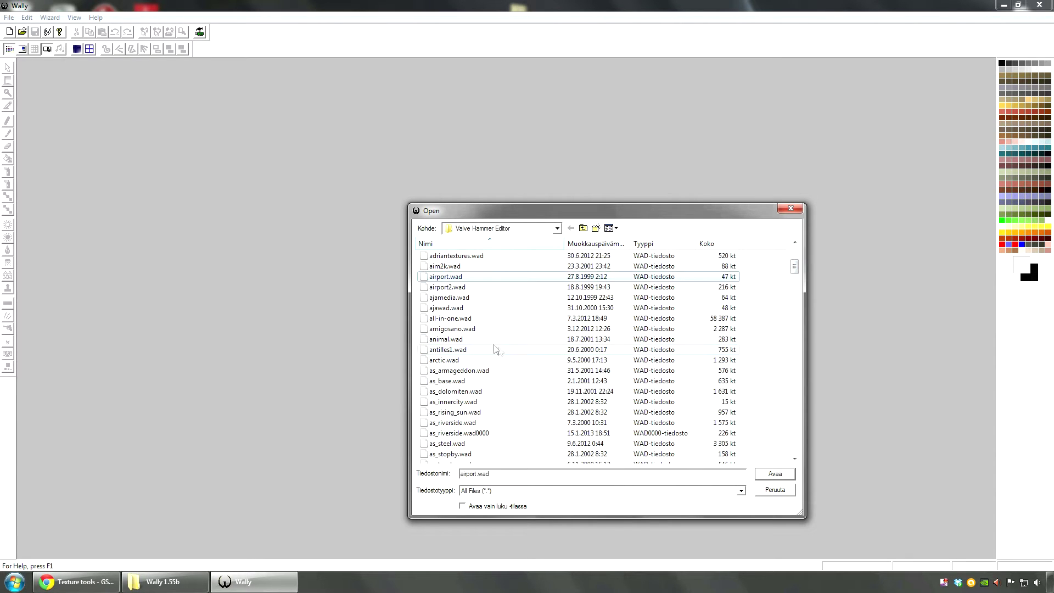
{"action": "left_click", "coordinate": [495, 332]}
{"action": "left_click", "coordinate": [780, 477]}
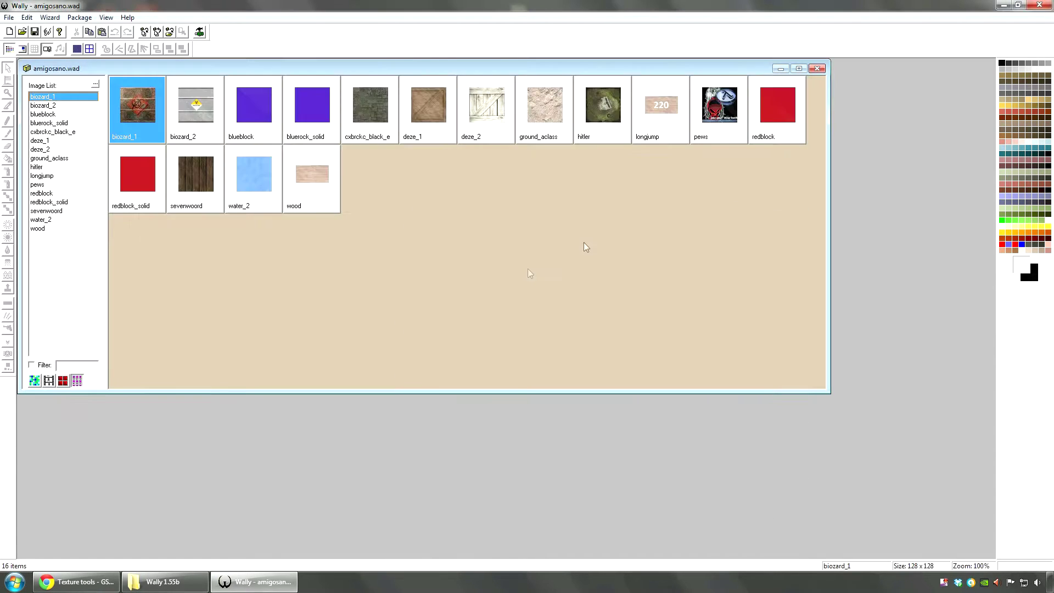
Step: Browse the amigosano.wad textures: biozard_2, redblock, wood, longjump, sevenwoord and deze_2
{"action": "key", "text": "Right"}
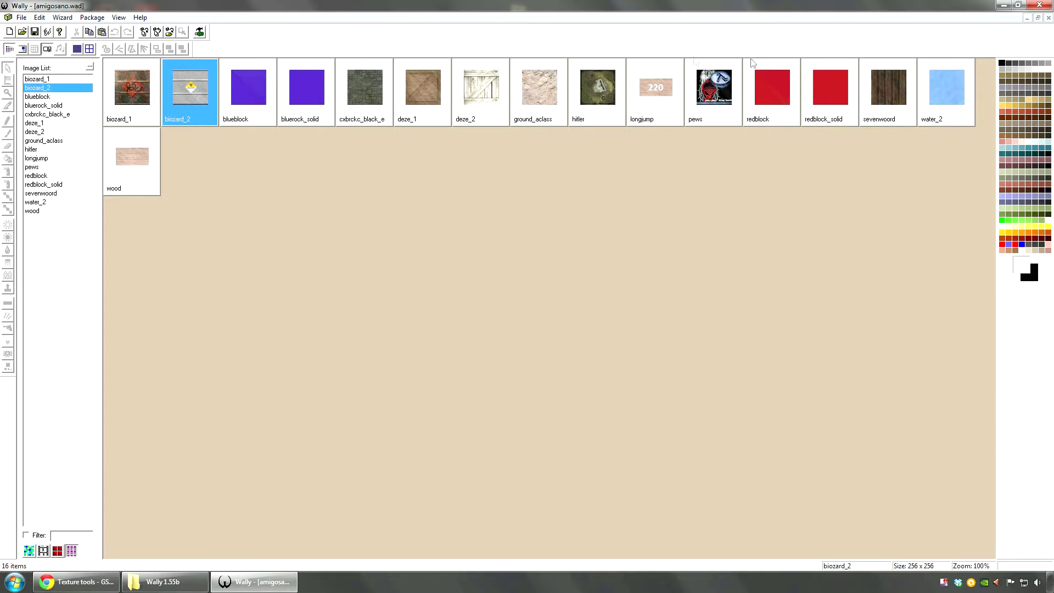
{"action": "key", "text": "Right"}
{"action": "key", "text": "Right"}
{"action": "key", "text": "Right"}
{"action": "key", "text": "Right"}
{"action": "key", "text": "Right"}
{"action": "key", "text": "Right"}
{"action": "key", "text": "Right"}
{"action": "key", "text": "Right"}
{"action": "key", "text": "Right"}
{"action": "key", "text": "Right"}
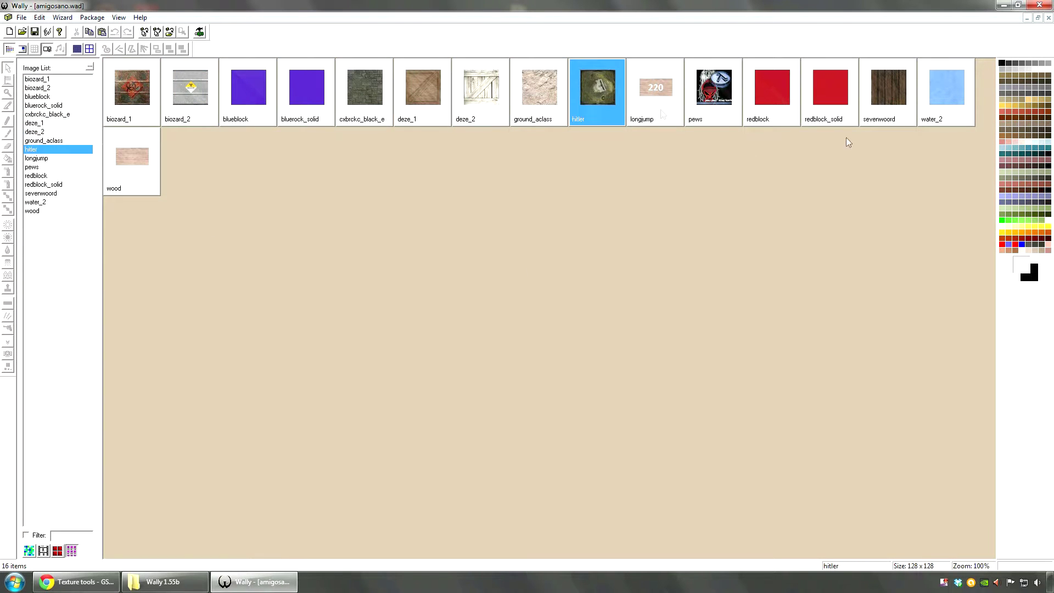
{"action": "left_click", "coordinate": [156, 165]}
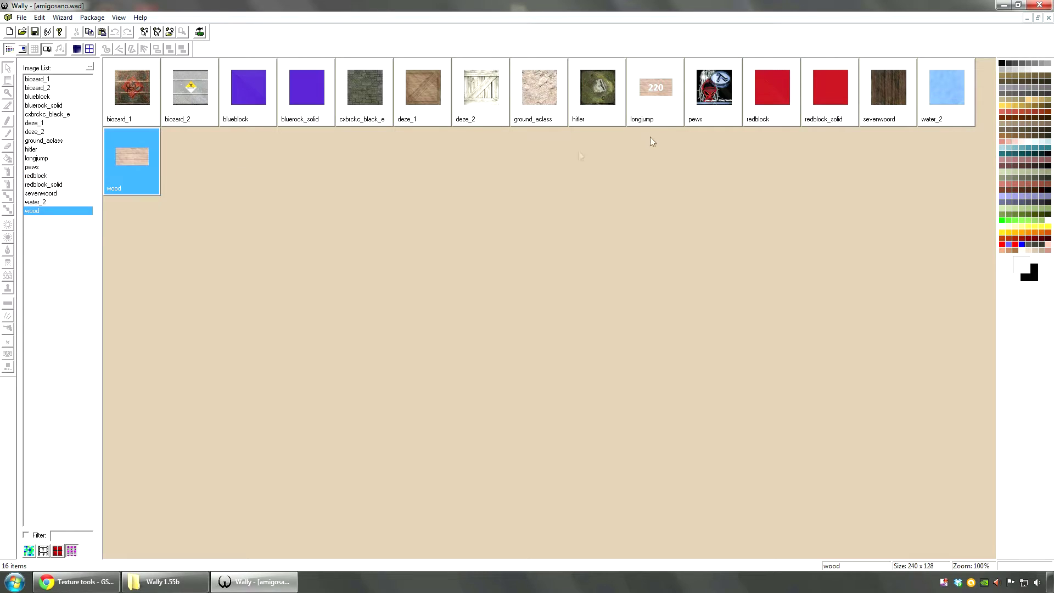
{"action": "left_click", "coordinate": [653, 121]}
{"action": "left_click", "coordinate": [889, 112]}
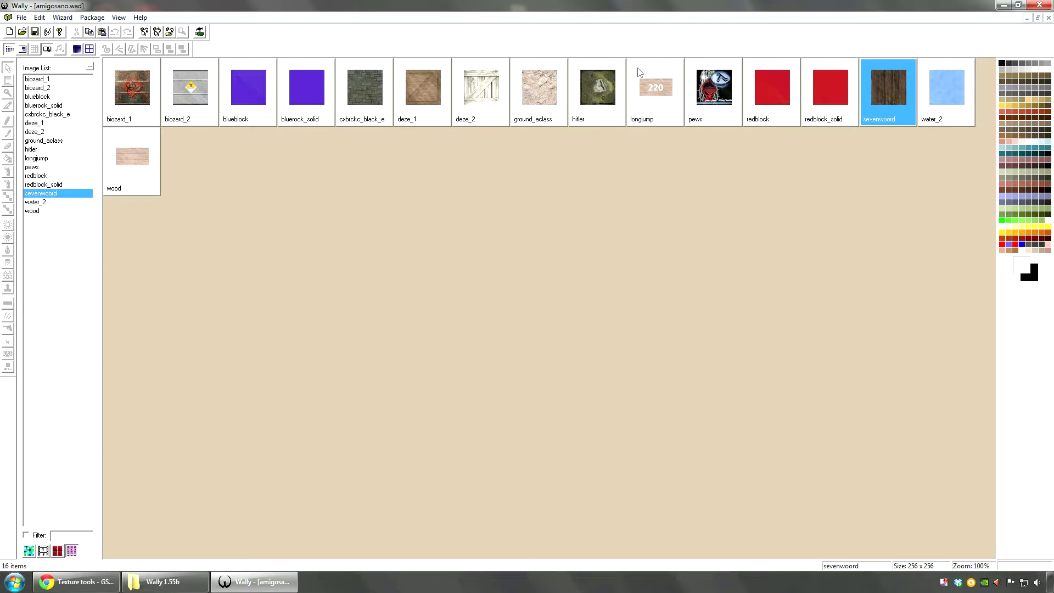
{"action": "left_click", "coordinate": [645, 83]}
{"action": "left_click", "coordinate": [502, 110]}
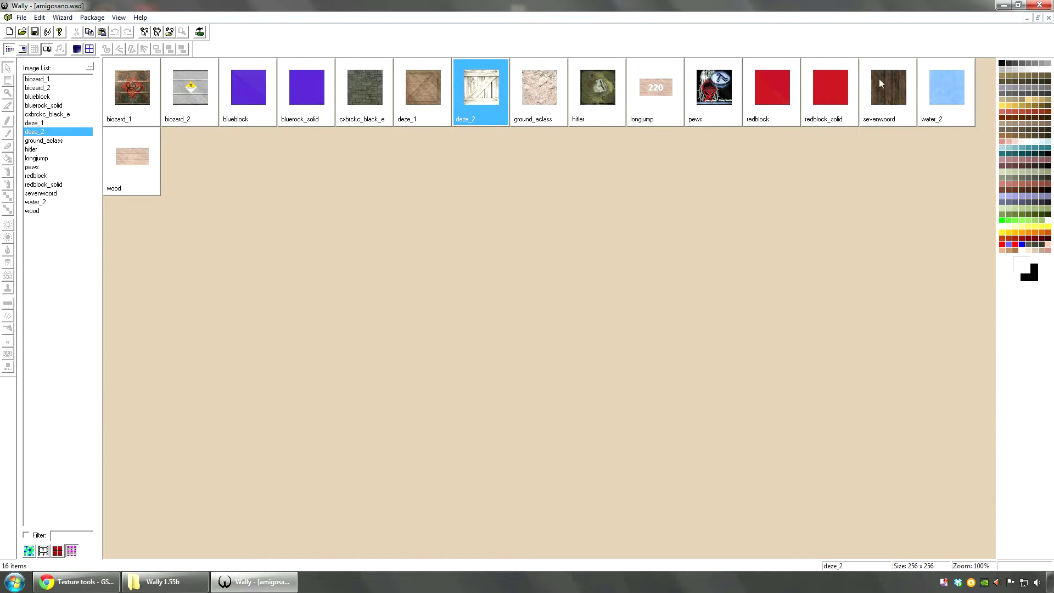
Step: Close amigosano.wad, glance at the Wizard menu, and minimize then restore Wally
{"action": "left_click", "coordinate": [1049, 18]}
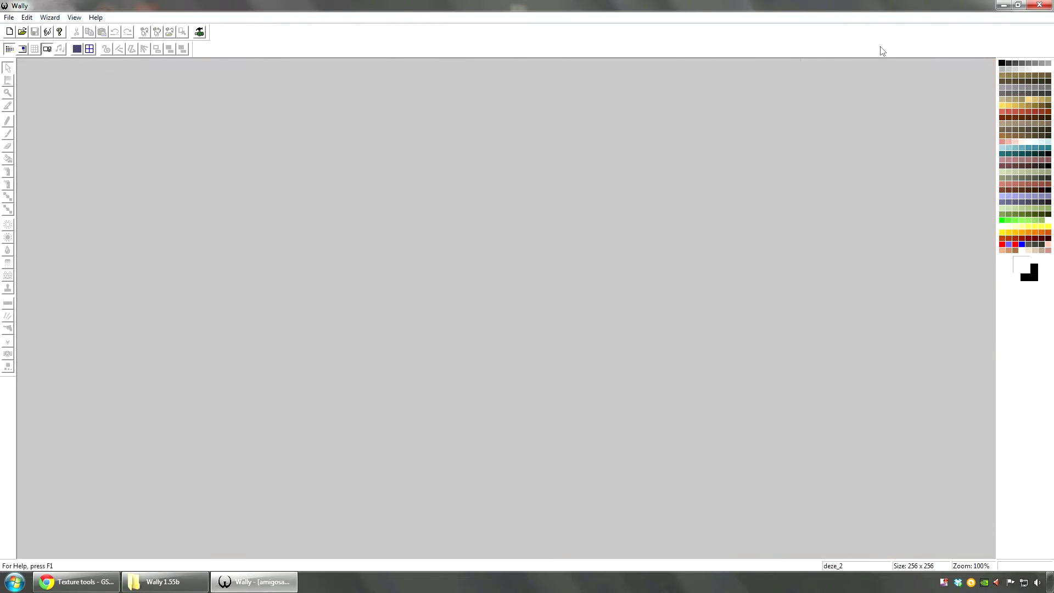
{"action": "left_click", "coordinate": [47, 19]}
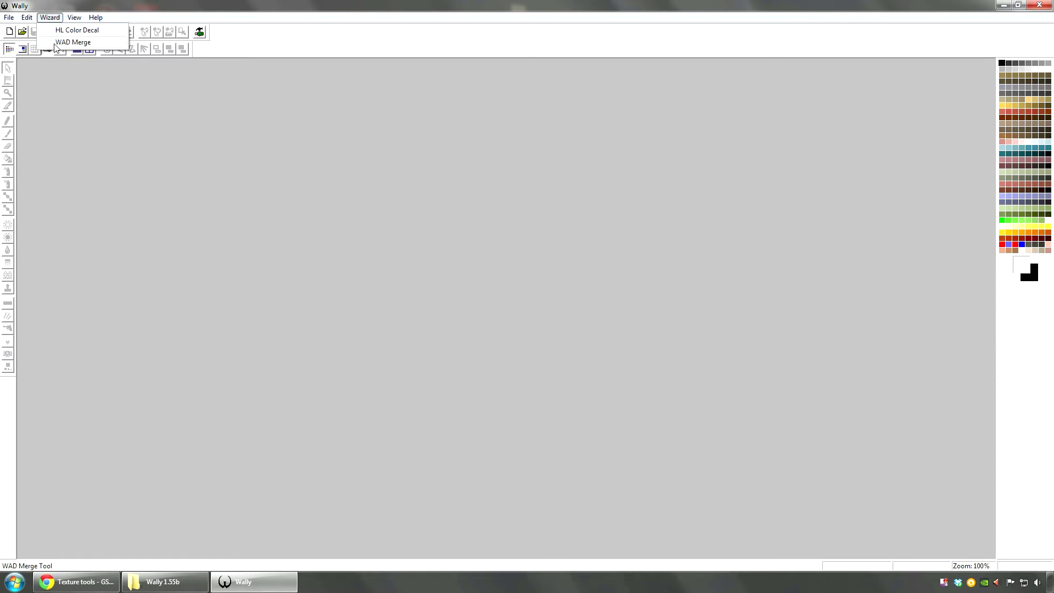
{"action": "left_click", "coordinate": [110, 126]}
{"action": "left_click", "coordinate": [239, 586]}
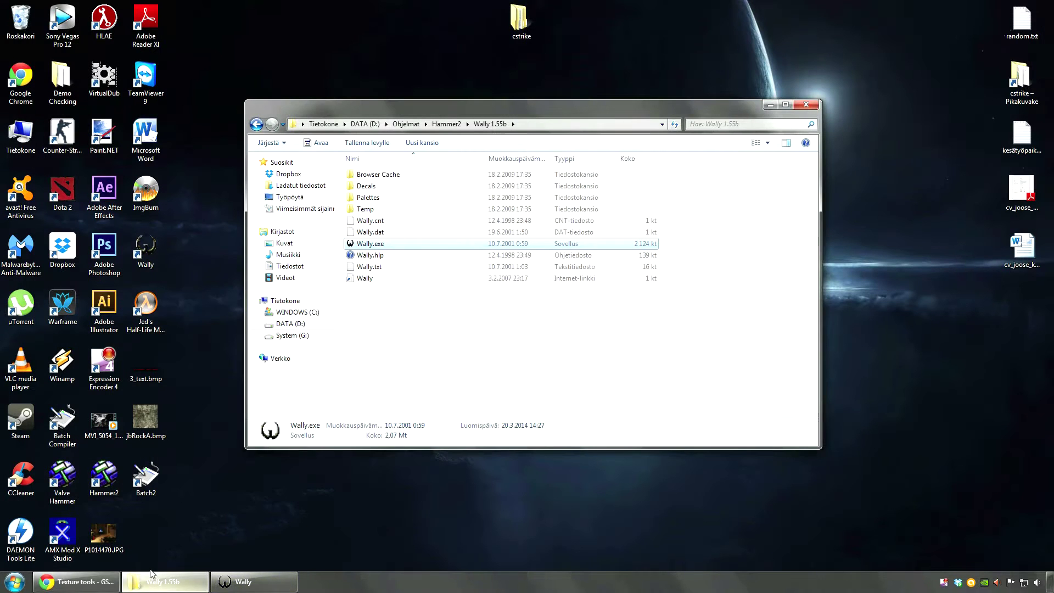
{"action": "left_click", "coordinate": [240, 586]}
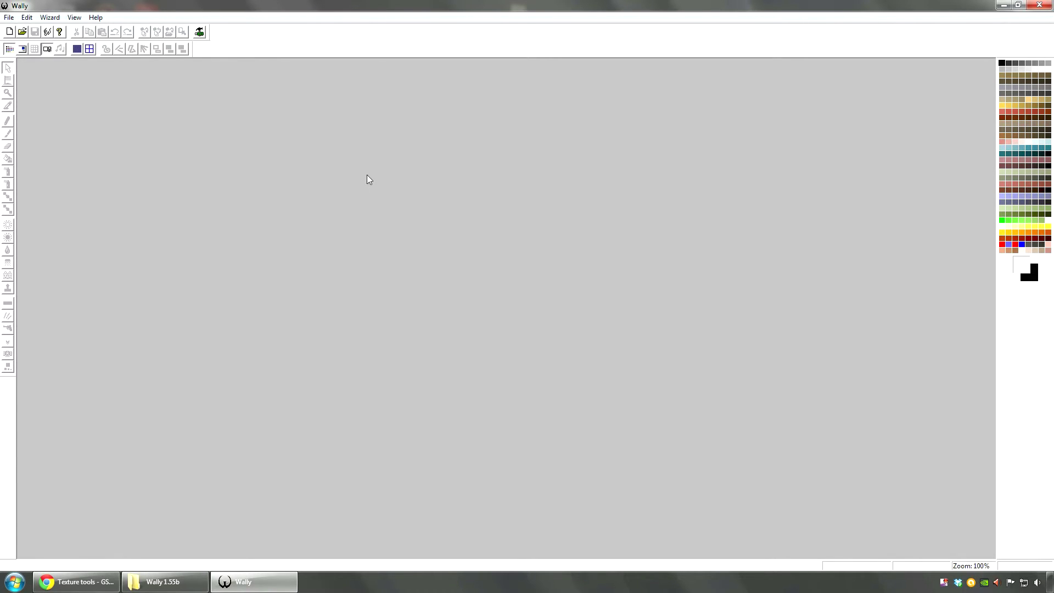
Step: Start the WAD Merge Tool from the Wizard menu
{"action": "left_click", "coordinate": [50, 17]}
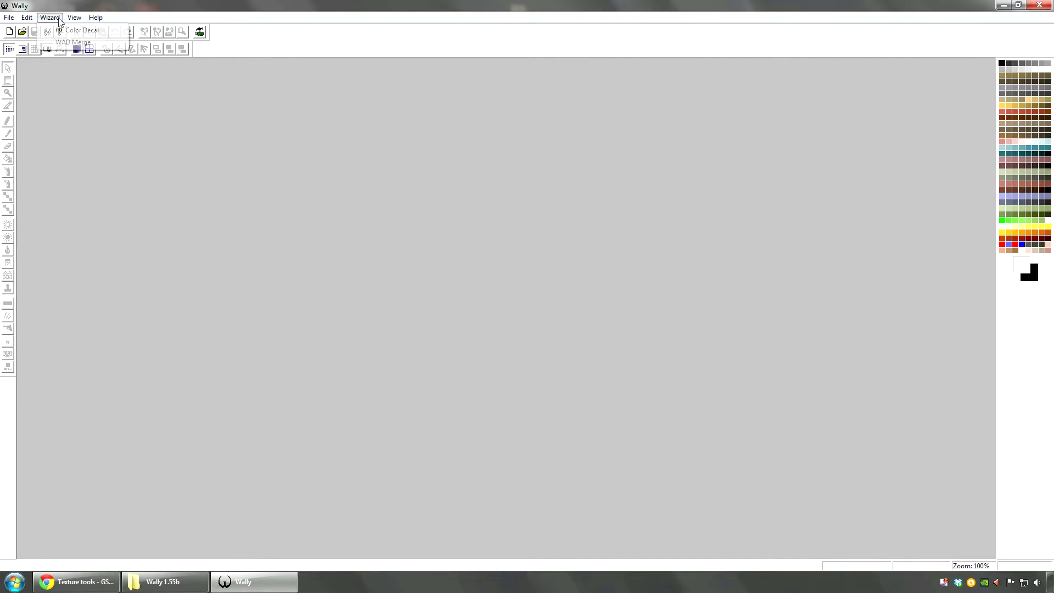
{"action": "left_click", "coordinate": [55, 18]}
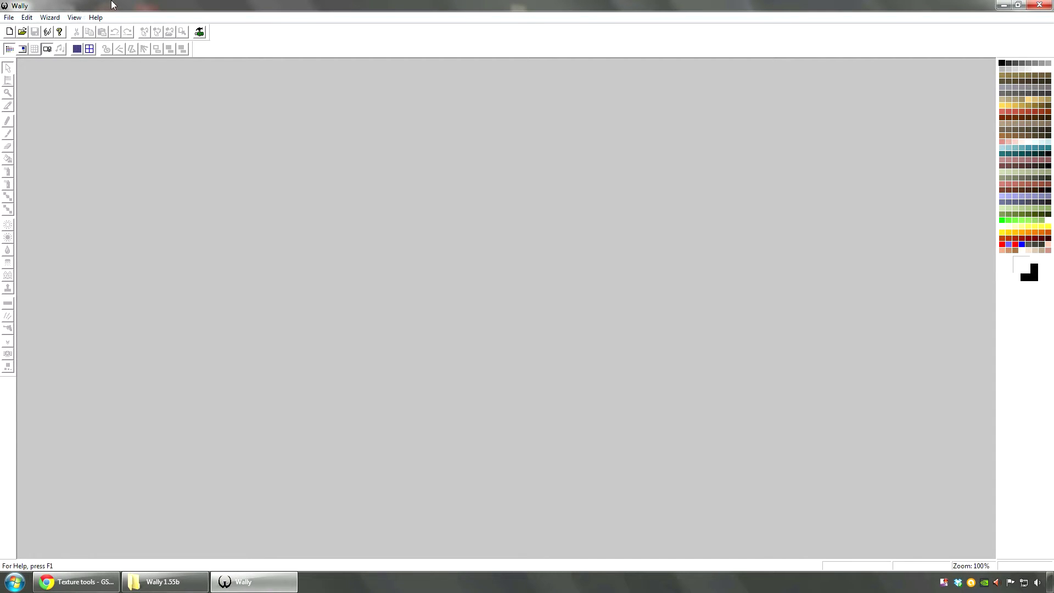
{"action": "left_click", "coordinate": [53, 20]}
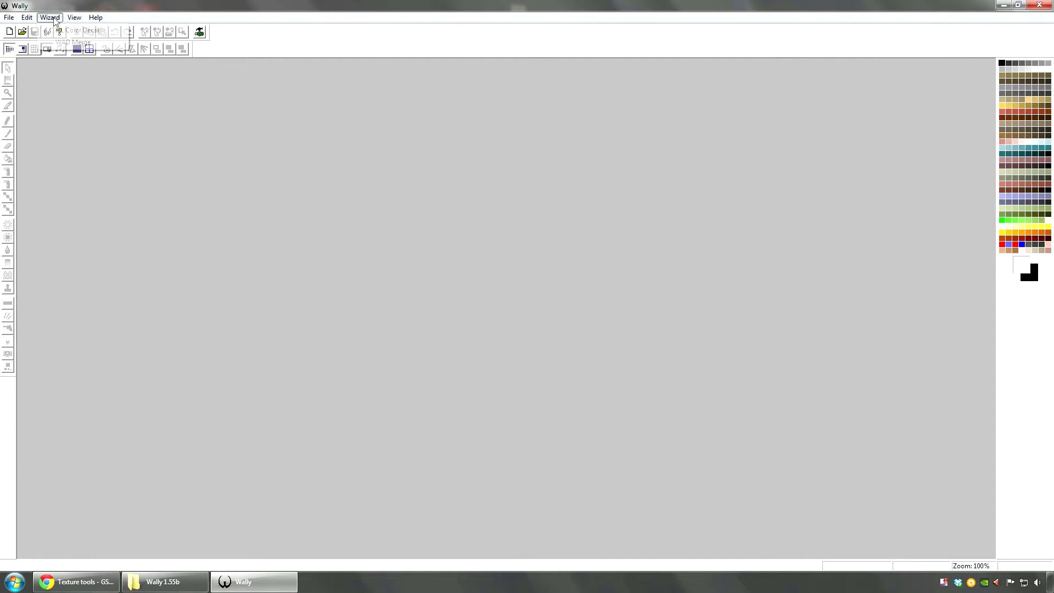
{"action": "left_click", "coordinate": [80, 41]}
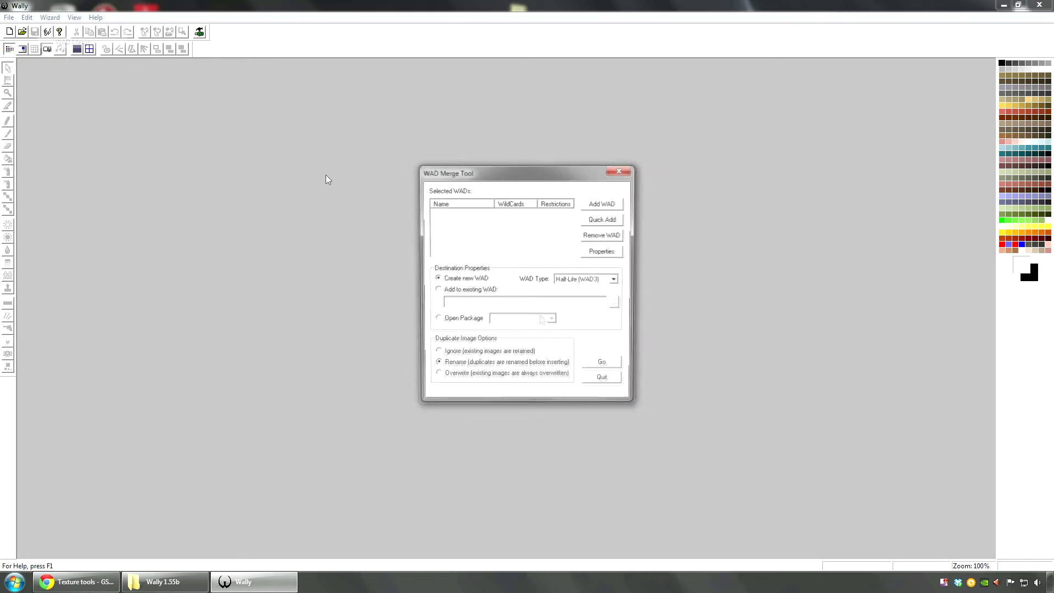
Step: Add addeathrunbhop.wad and adriantextures.wad to the merge list through Quick Add
{"action": "left_click", "coordinate": [603, 220]}
{"action": "left_click", "coordinate": [516, 349]}
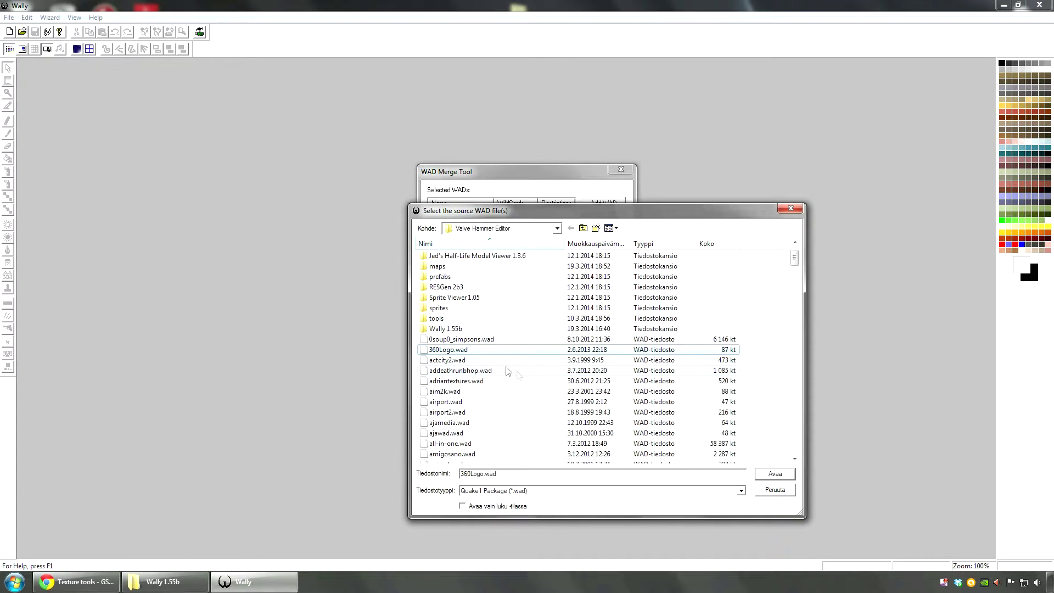
{"action": "left_click", "coordinate": [471, 381]}
{"action": "left_click", "coordinate": [489, 371], "text": "ctrl"}
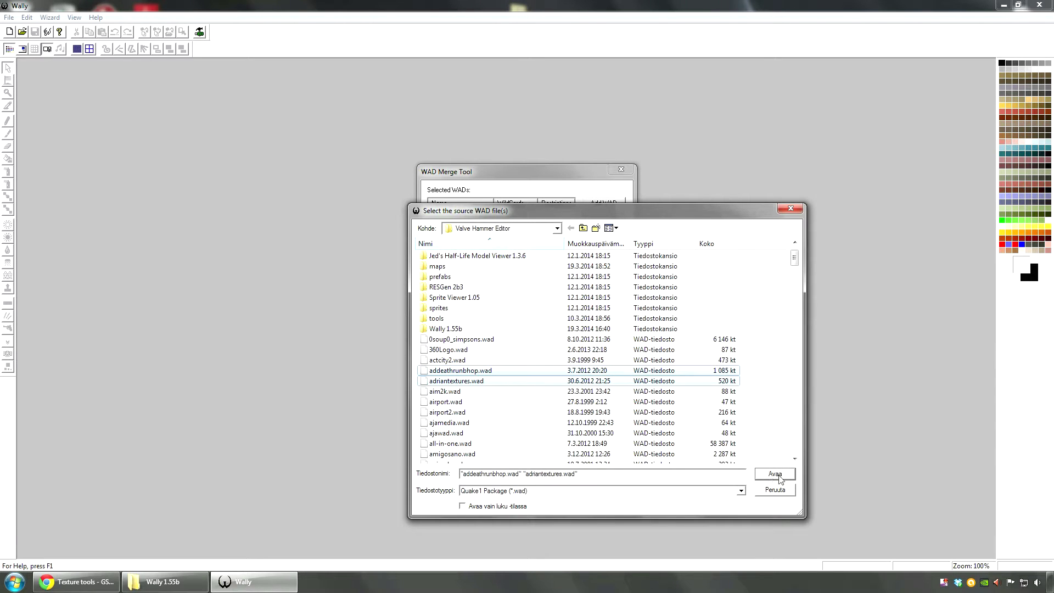
{"action": "scroll", "coordinate": [556, 377], "scroll_direction": "down", "scroll_amount": 2}
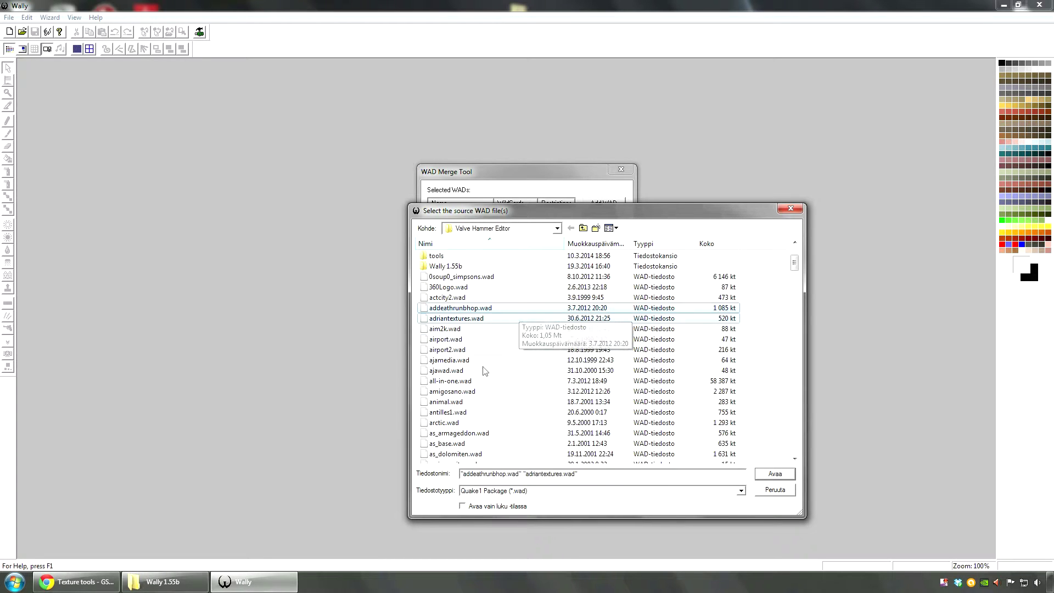
{"action": "scroll", "coordinate": [523, 338], "scroll_direction": "down", "scroll_amount": 3}
{"action": "scroll", "coordinate": [522, 340], "scroll_direction": "up", "scroll_amount": 3}
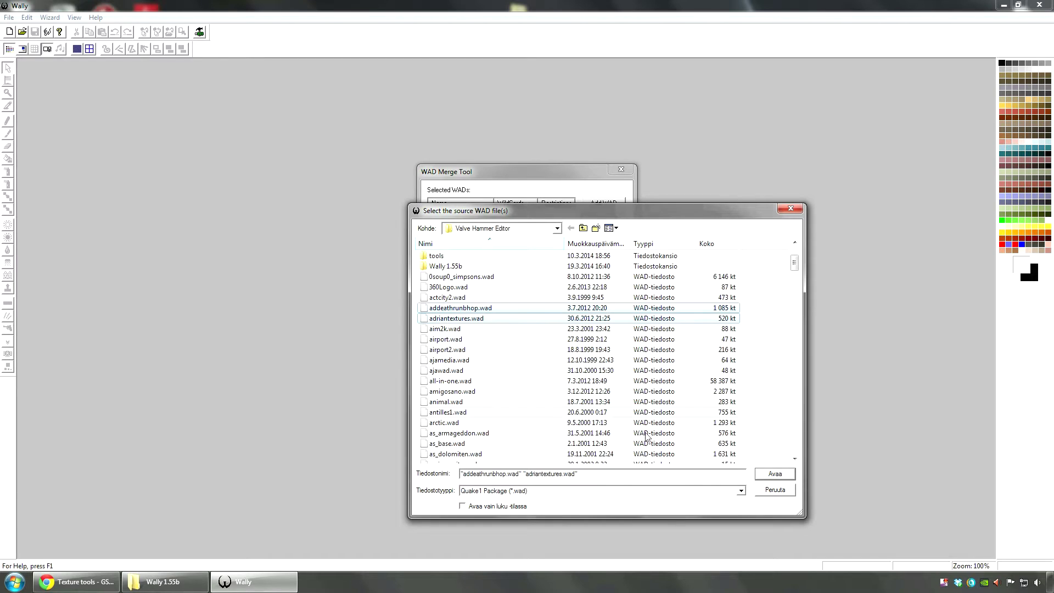
{"action": "left_click", "coordinate": [776, 474]}
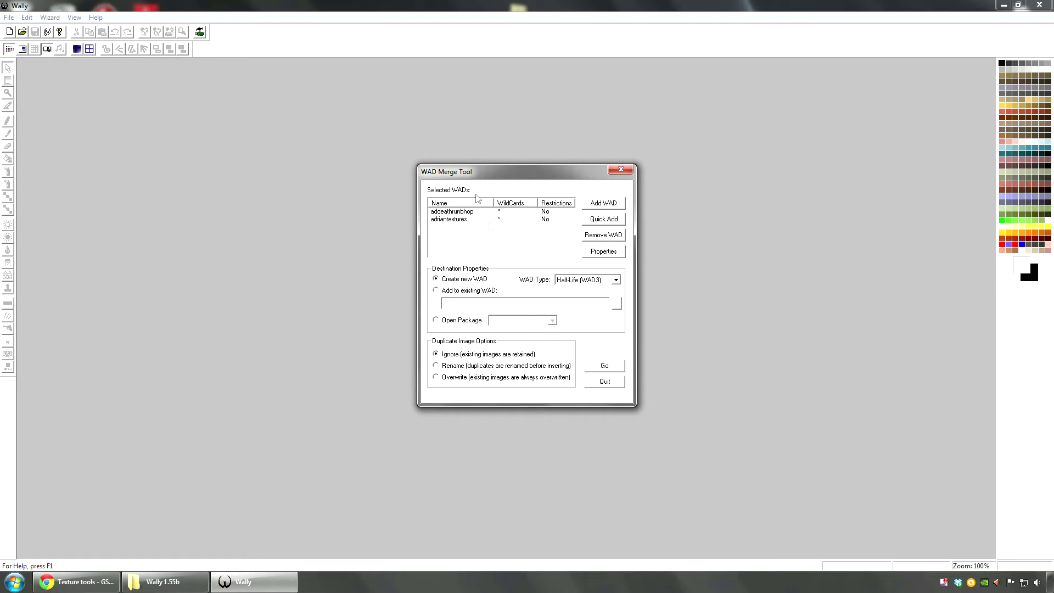
{"action": "left_click", "coordinate": [461, 220]}
Step: Merge addeathrunbhop and adriantextures into Untitled1 and close the WAD Merge Tool
{"action": "left_click", "coordinate": [456, 213]}
{"action": "left_click", "coordinate": [453, 220]}
{"action": "left_click", "coordinate": [604, 368]}
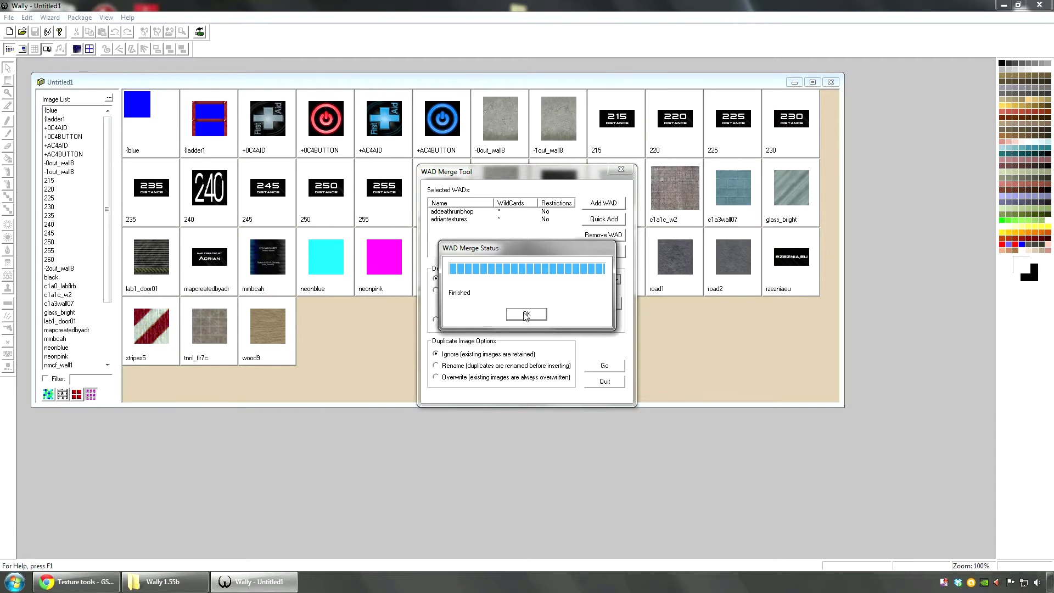
{"action": "left_click", "coordinate": [525, 315]}
{"action": "left_click", "coordinate": [605, 382]}
Step: Maximize the merged Untitled1 collection and view the 235 and c1a3wall07 textures
{"action": "left_click", "coordinate": [812, 82]}
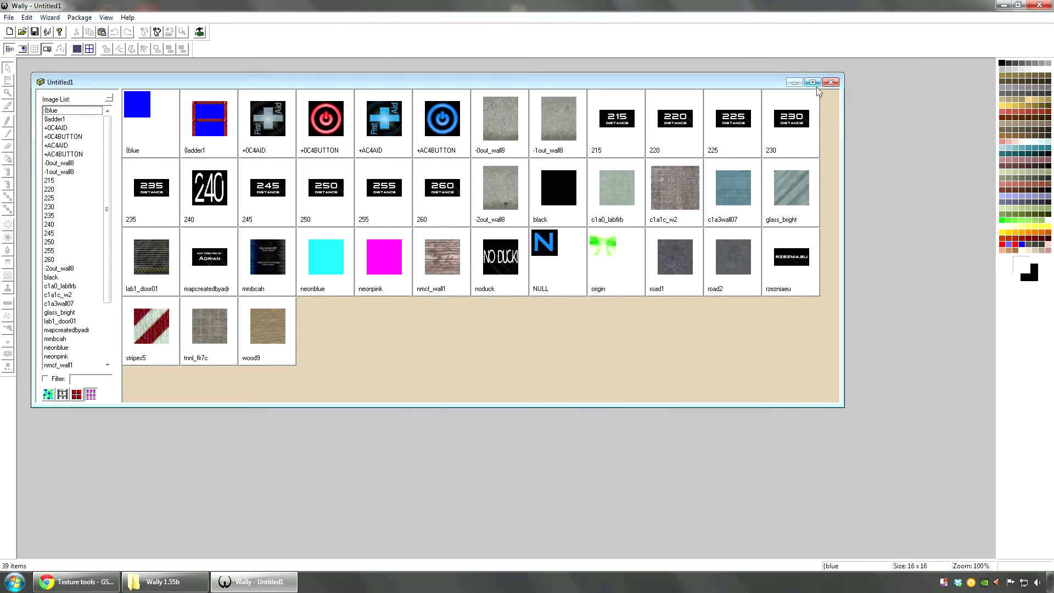
{"action": "left_click", "coordinate": [830, 88]}
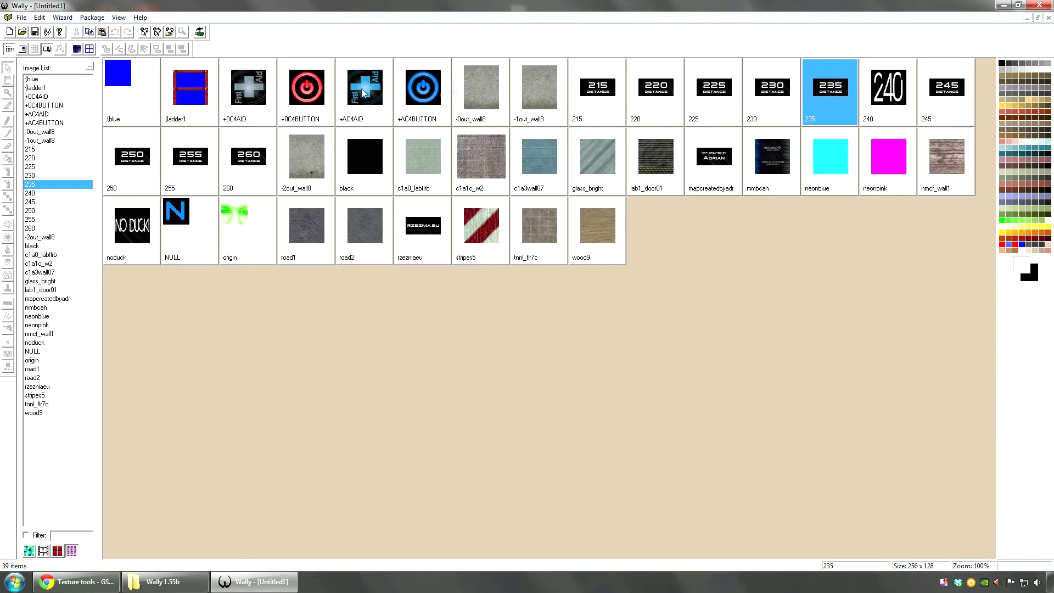
{"action": "left_click", "coordinate": [513, 153]}
Step: Open File > Save As for the merged WAD, check the name and type, then cancel
{"action": "left_click", "coordinate": [21, 17]}
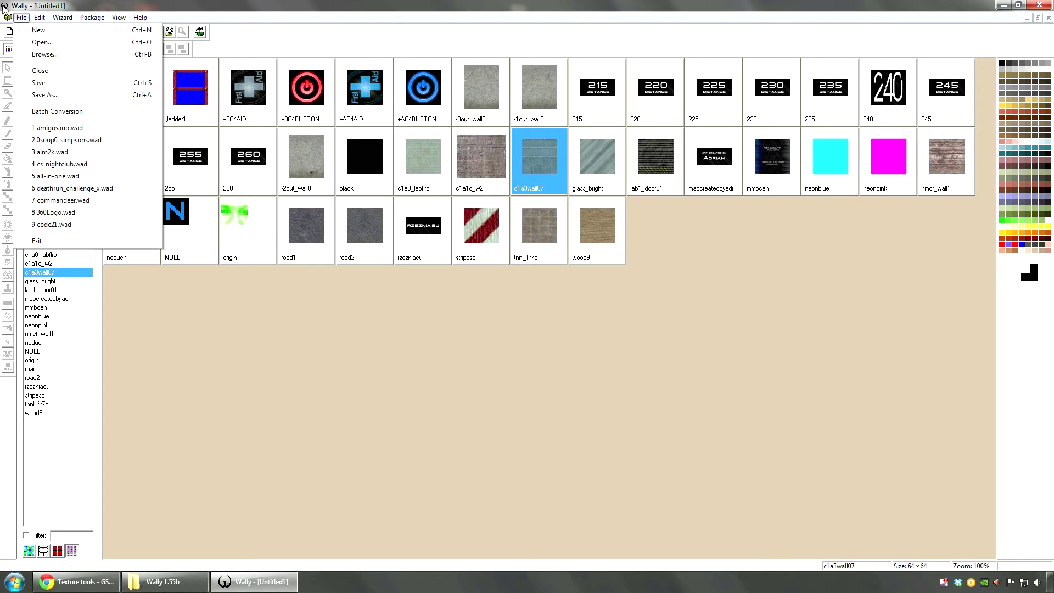
{"action": "left_click", "coordinate": [49, 94]}
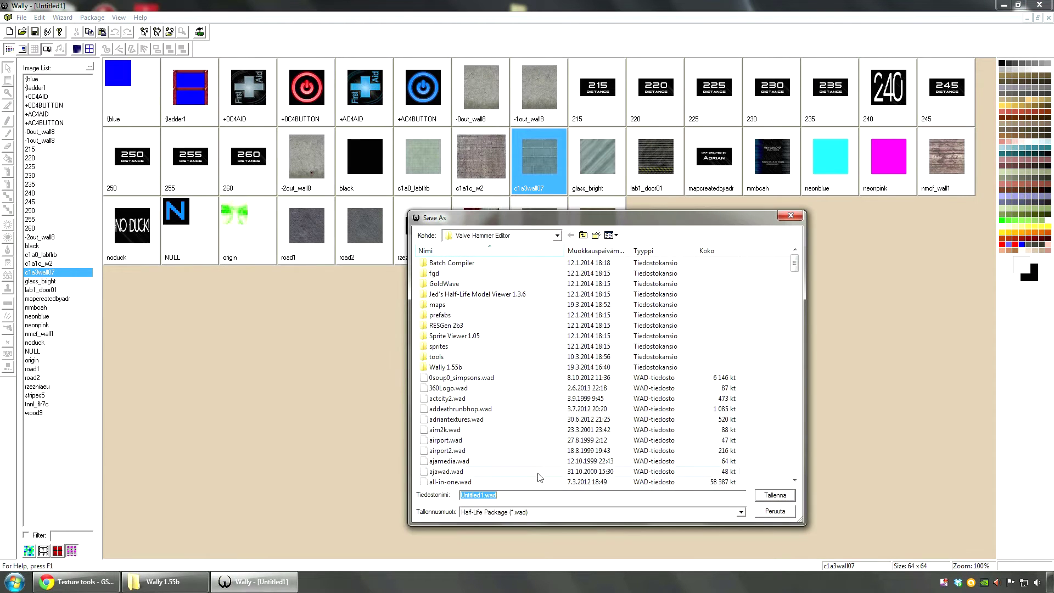
{"action": "left_click", "coordinate": [535, 512]}
{"action": "left_click", "coordinate": [520, 495]}
{"action": "left_click_drag", "start_coordinate": [520, 496], "coordinate": [424, 496]}
{"action": "left_click", "coordinate": [503, 497]}
{"action": "left_click_drag", "start_coordinate": [504, 497], "coordinate": [465, 493]}
{"action": "left_click", "coordinate": [694, 496]}
{"action": "left_click", "coordinate": [775, 511]}
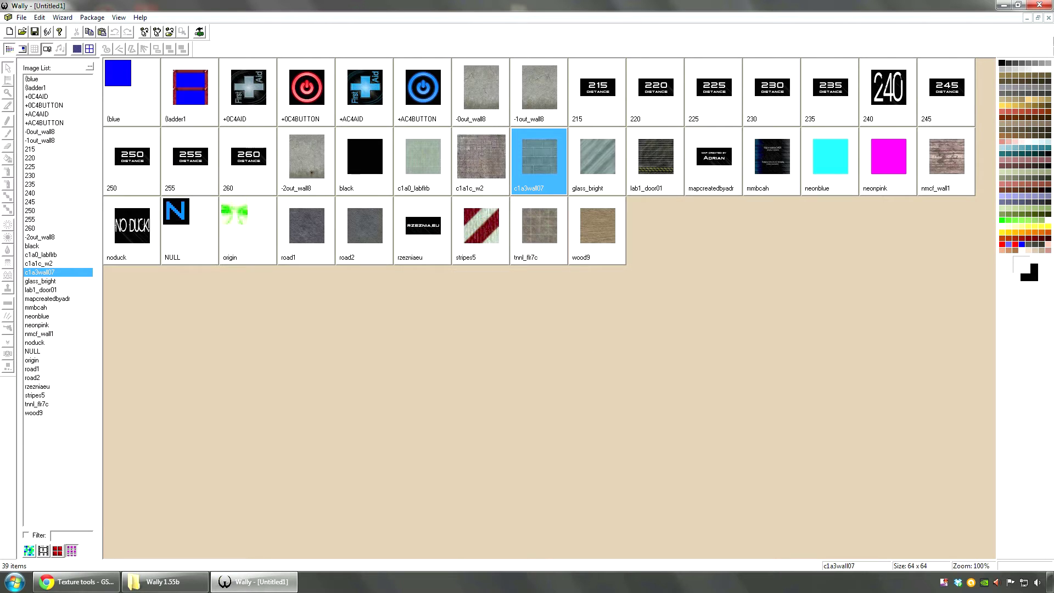
Step: Close Untitled1 without saving, quit Wally from the taskbar, and minimize Explorer
{"action": "left_click", "coordinate": [1049, 17]}
{"action": "left_click", "coordinate": [543, 317]}
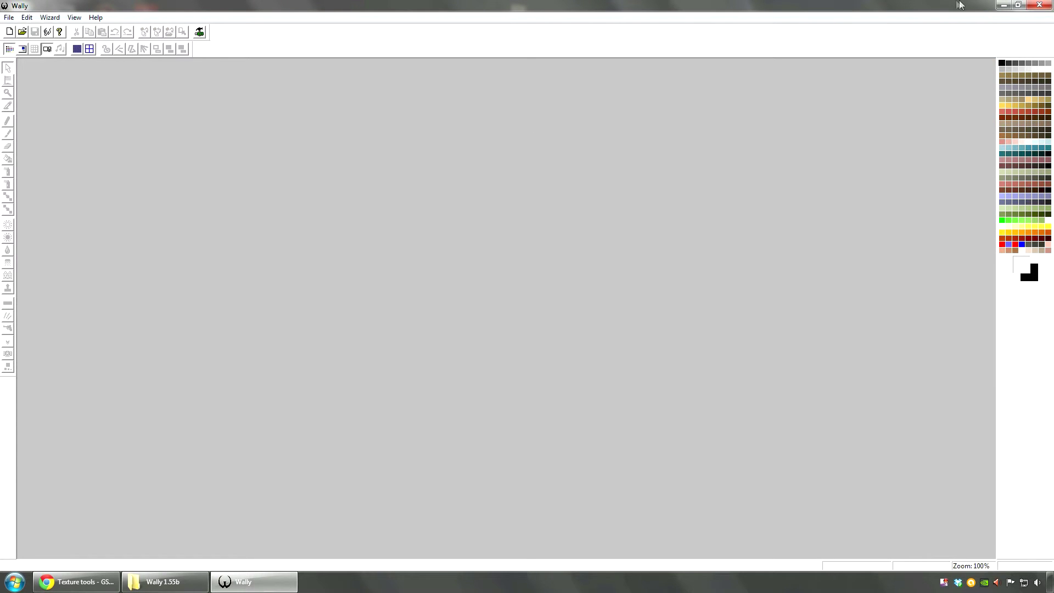
{"action": "left_click", "coordinate": [1003, 5]}
{"action": "right_click", "coordinate": [247, 582]}
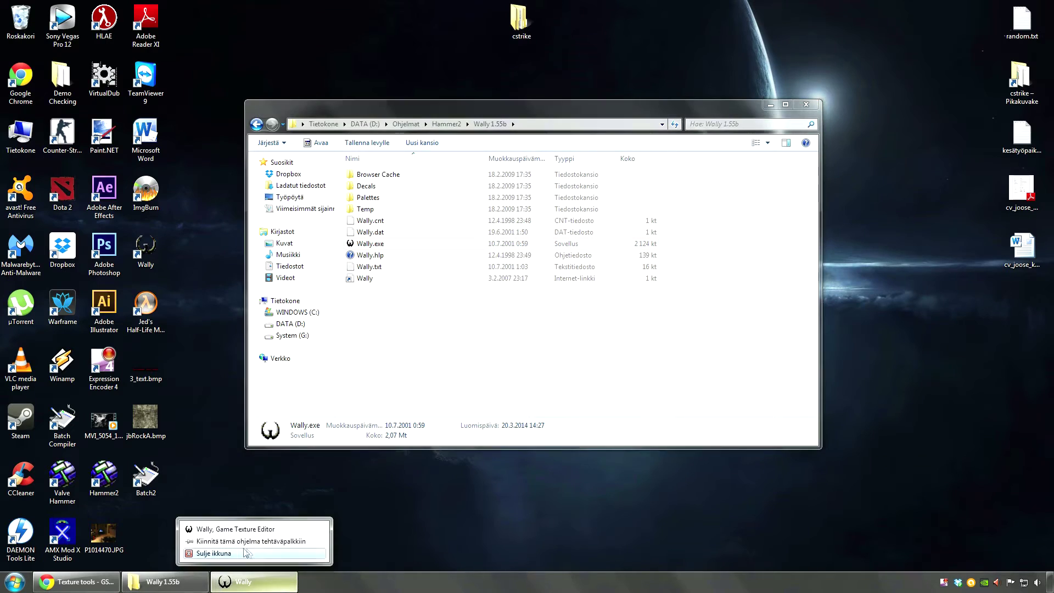
{"action": "left_click", "coordinate": [245, 552]}
{"action": "left_click", "coordinate": [770, 104]}
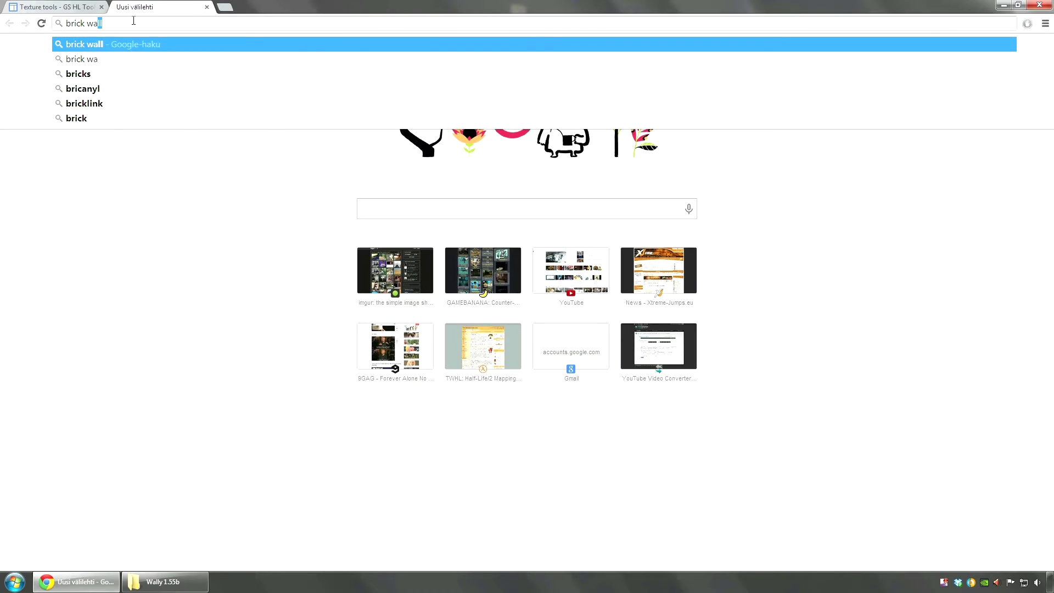
Step: Show Google image results for 'brick wall', then minimize Chrome
{"action": "key", "text": "Return"}
{"action": "left_click", "coordinate": [148, 96]}
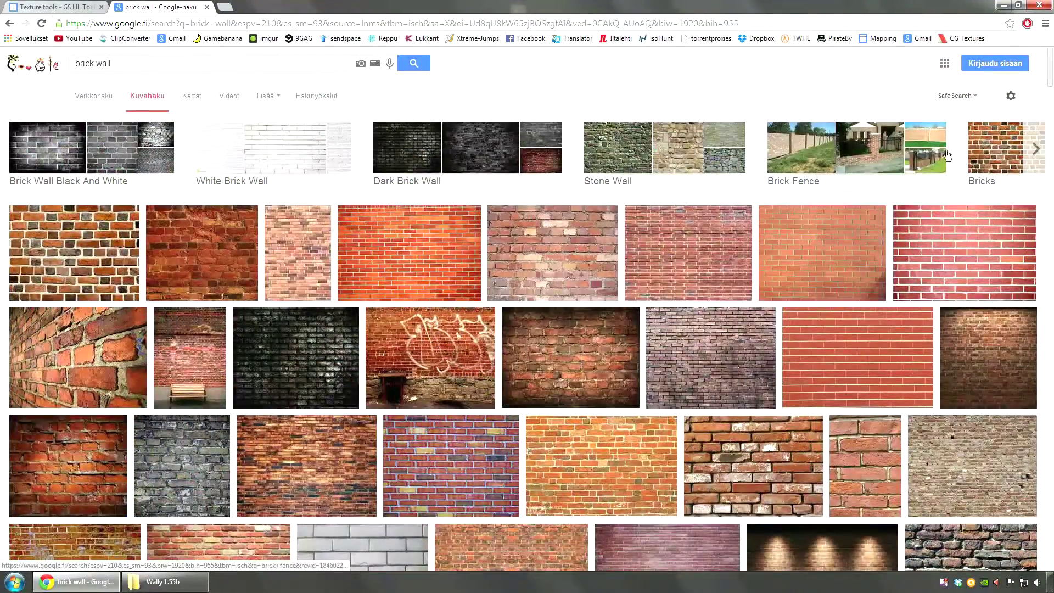
{"action": "left_click", "coordinate": [1003, 5]}
Step: Browse via Computer to WINDOWS (C:) > Lataukset and inspect the brick wall and ground.JPG images
{"action": "left_click", "coordinate": [14, 581]}
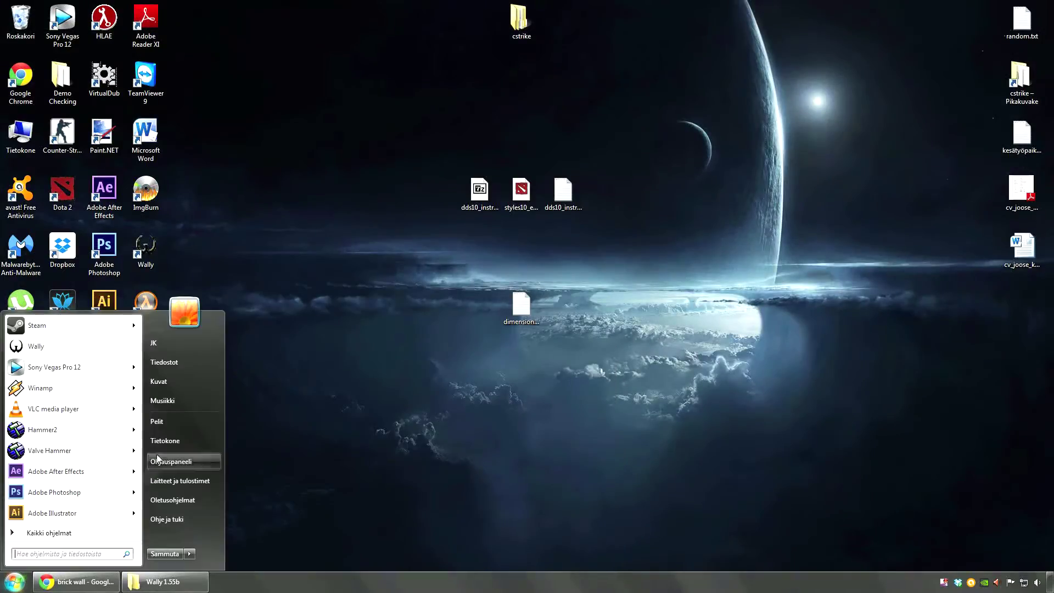
{"action": "left_click", "coordinate": [164, 441]}
{"action": "double_click", "coordinate": [436, 196]}
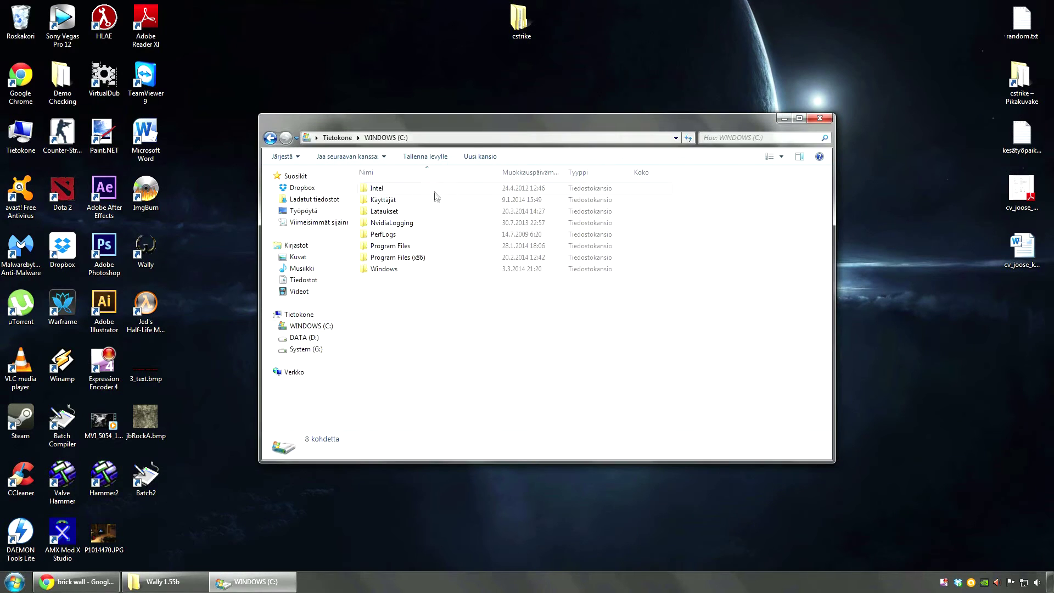
{"action": "double_click", "coordinate": [390, 212]}
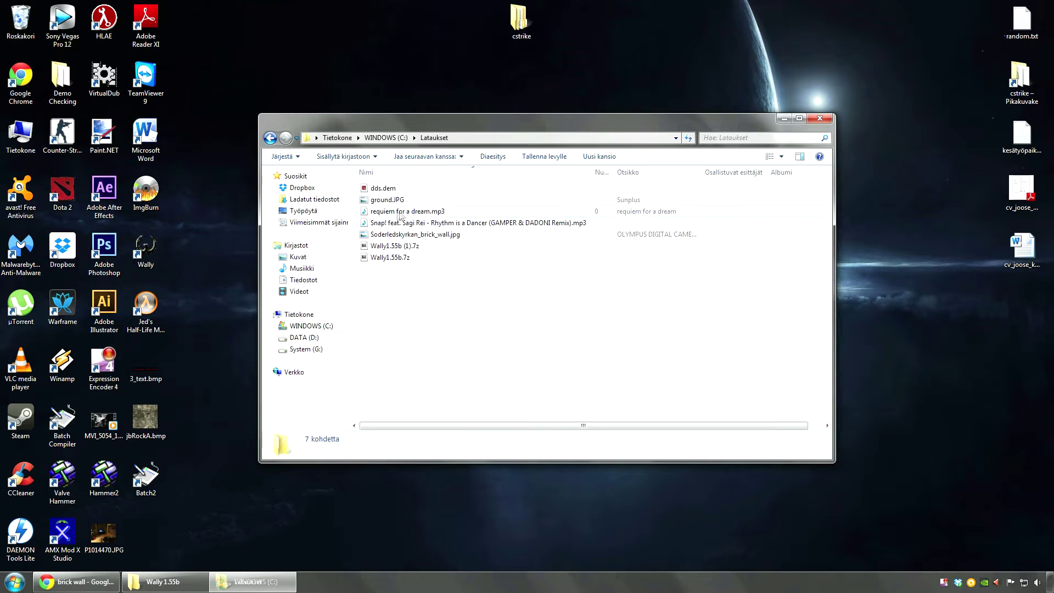
{"action": "left_click", "coordinate": [405, 235]}
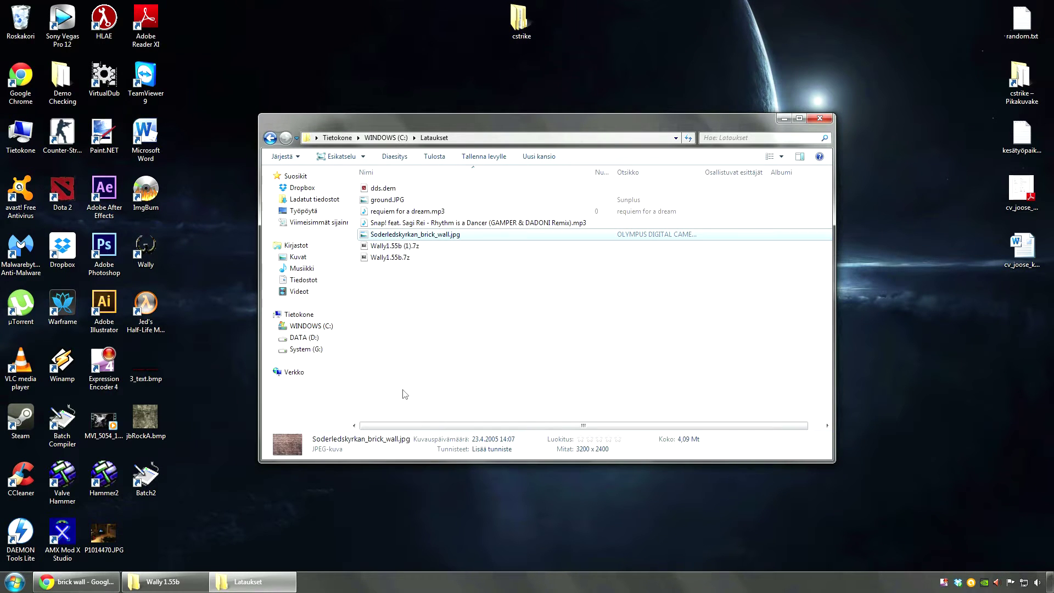
{"action": "left_click", "coordinate": [404, 201]}
{"action": "left_click", "coordinate": [688, 179]}
Step: Minimize the Lataukset window and launch Paint.NET from its desktop shortcut
{"action": "left_click", "coordinate": [783, 119]}
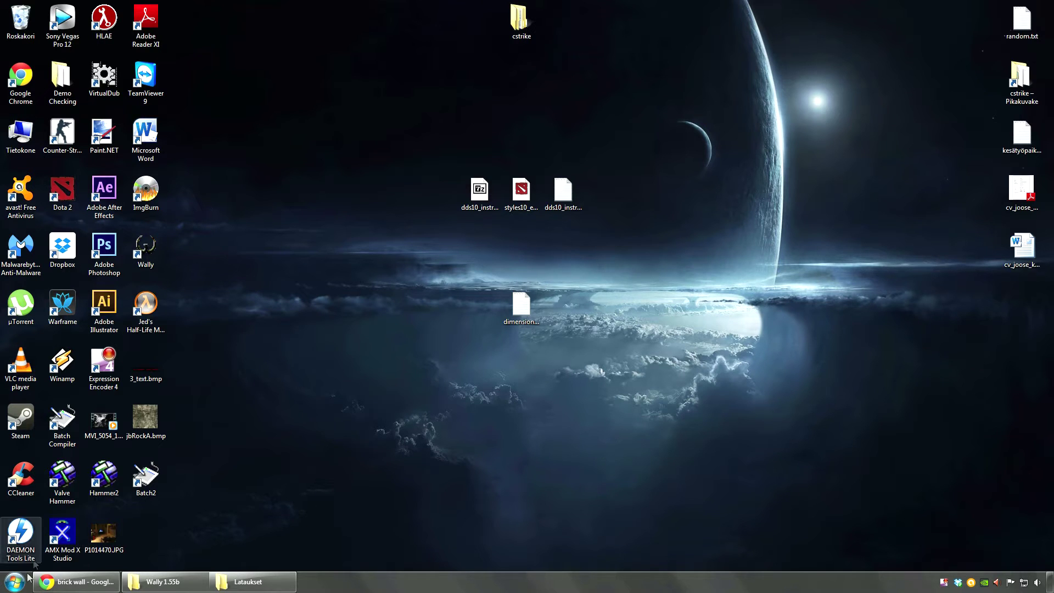
{"action": "left_click", "coordinate": [64, 531]}
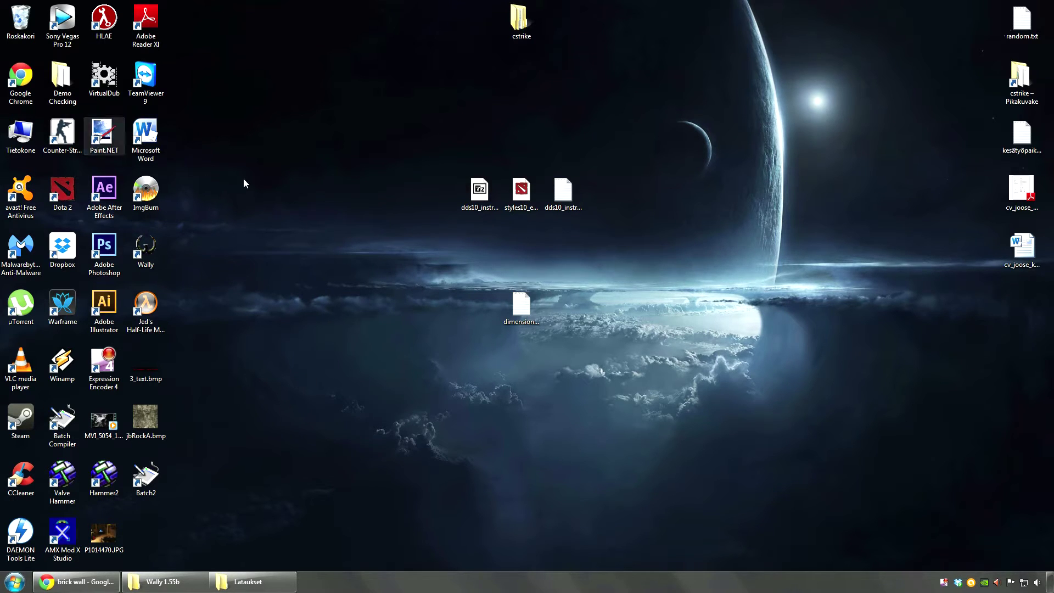
{"action": "left_click", "coordinate": [124, 135]}
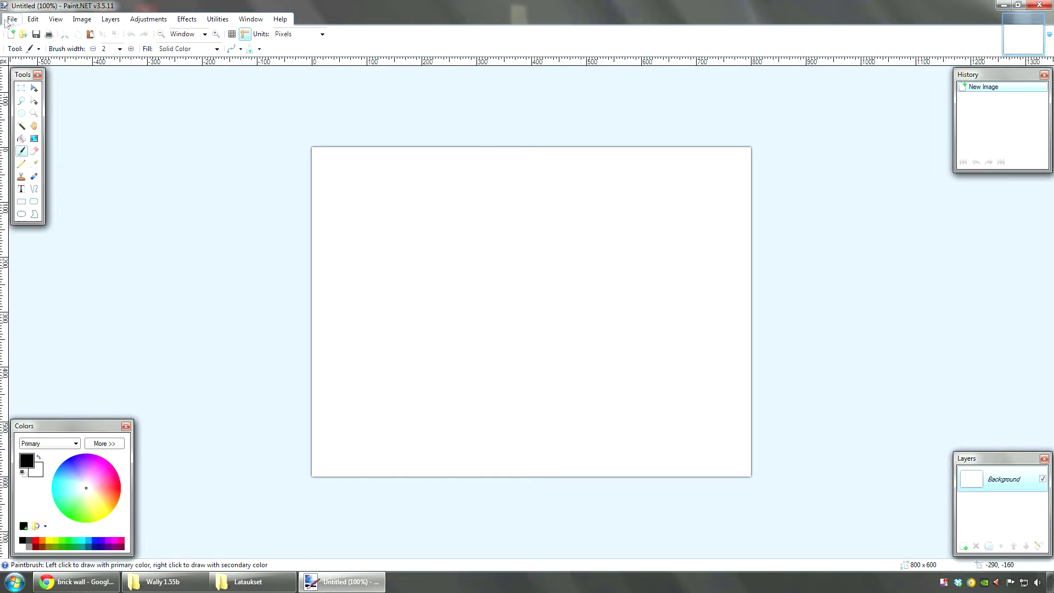
Step: Open the 3200 x 2400 Soderledskyrkan_brick_wall.jpg in Paint.NET, then minimize Paint.NET
{"action": "left_click", "coordinate": [12, 19]}
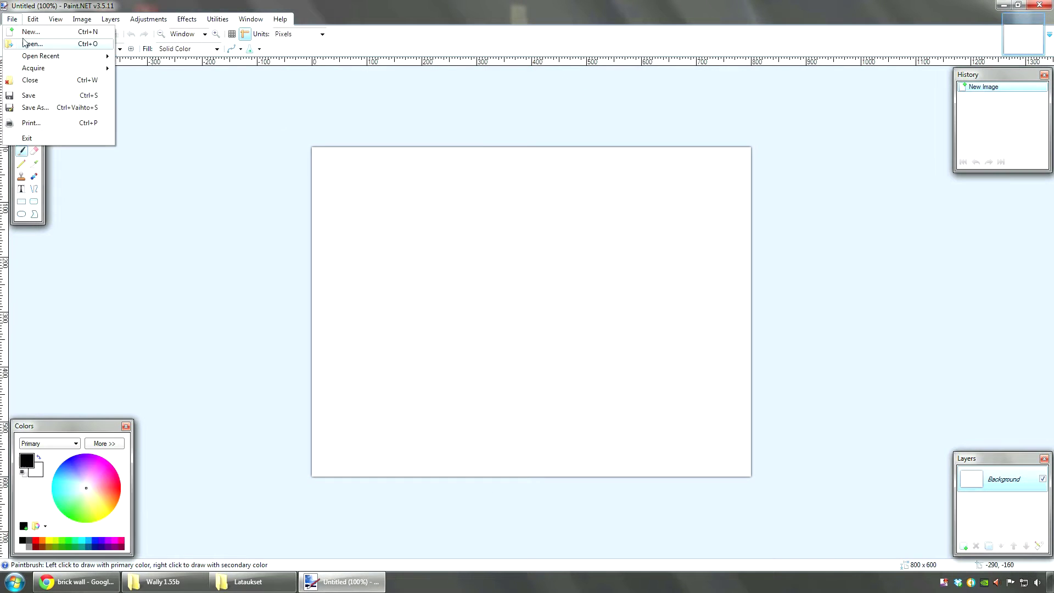
{"action": "left_click", "coordinate": [32, 44]}
{"action": "left_click", "coordinate": [157, 85]}
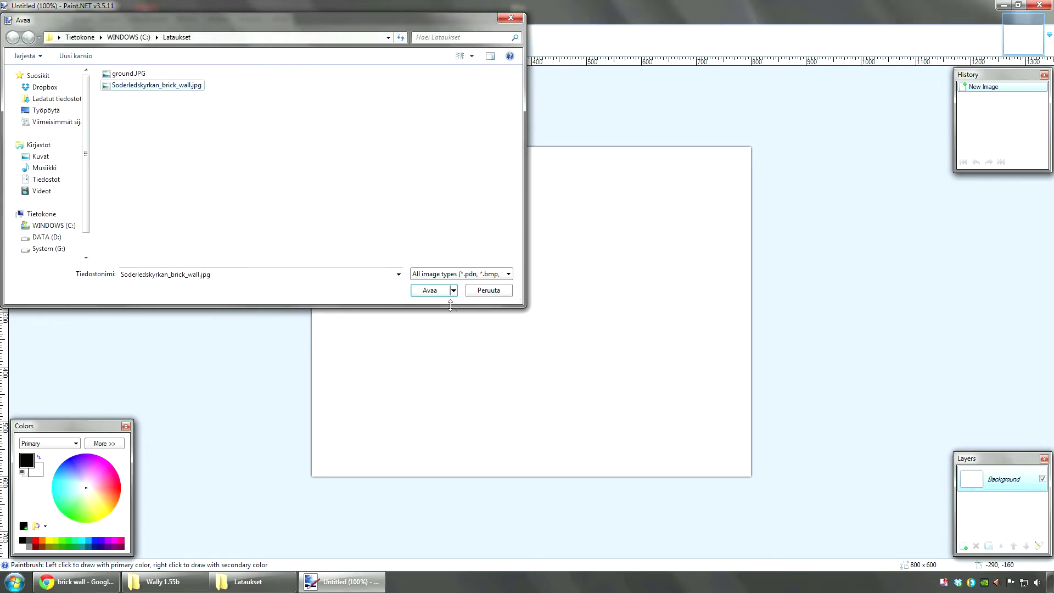
{"action": "left_click", "coordinate": [429, 292]}
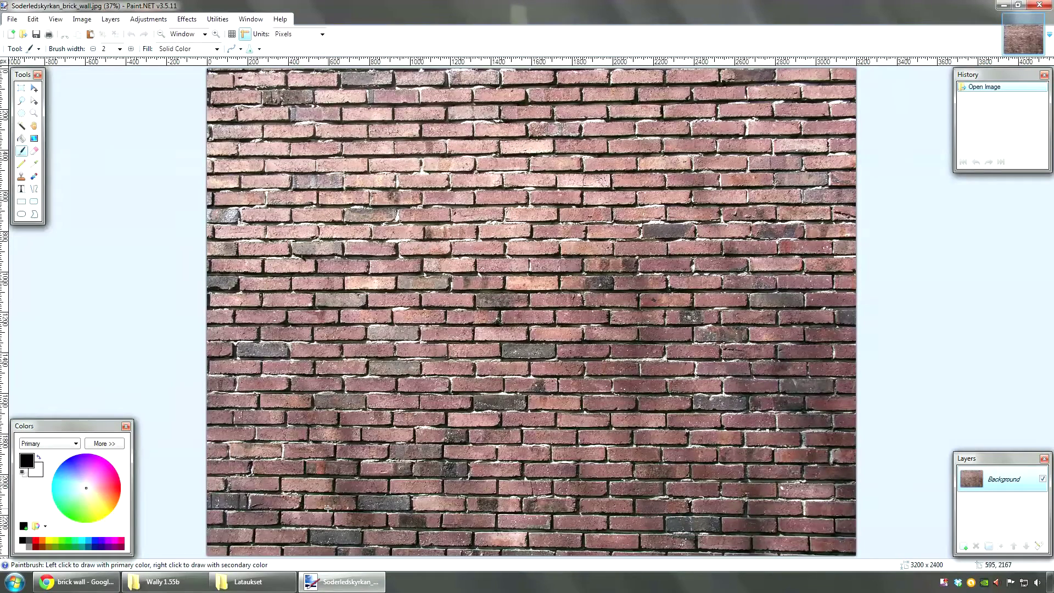
{"action": "left_click", "coordinate": [353, 587]}
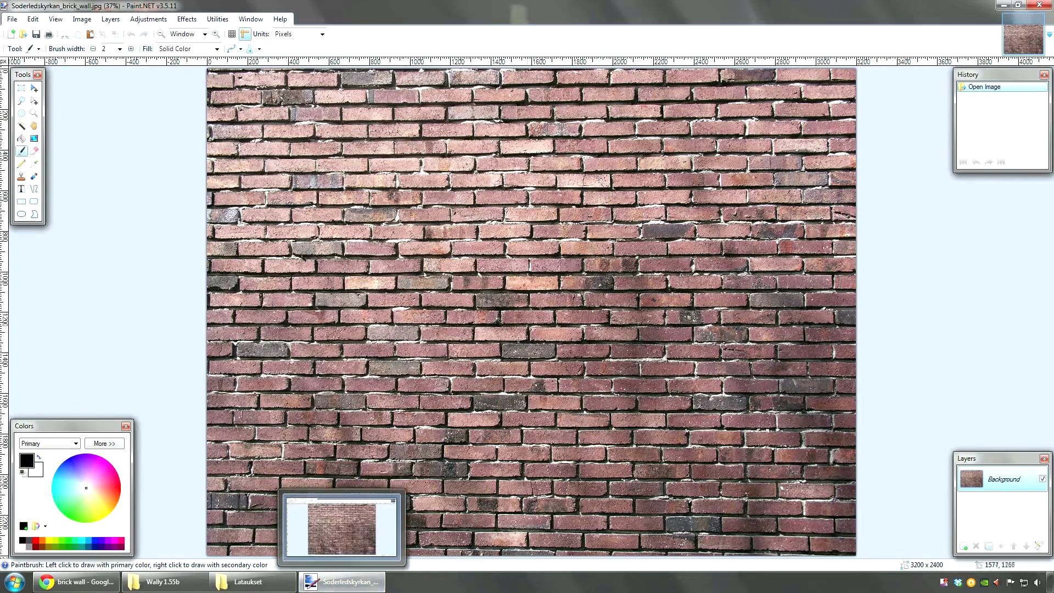
{"action": "left_click", "coordinate": [359, 587]}
Step: Open dimensions.txt and highlight the square sizes 16x16 to 512x512 and the 64x128 size
{"action": "double_click", "coordinate": [521, 305]}
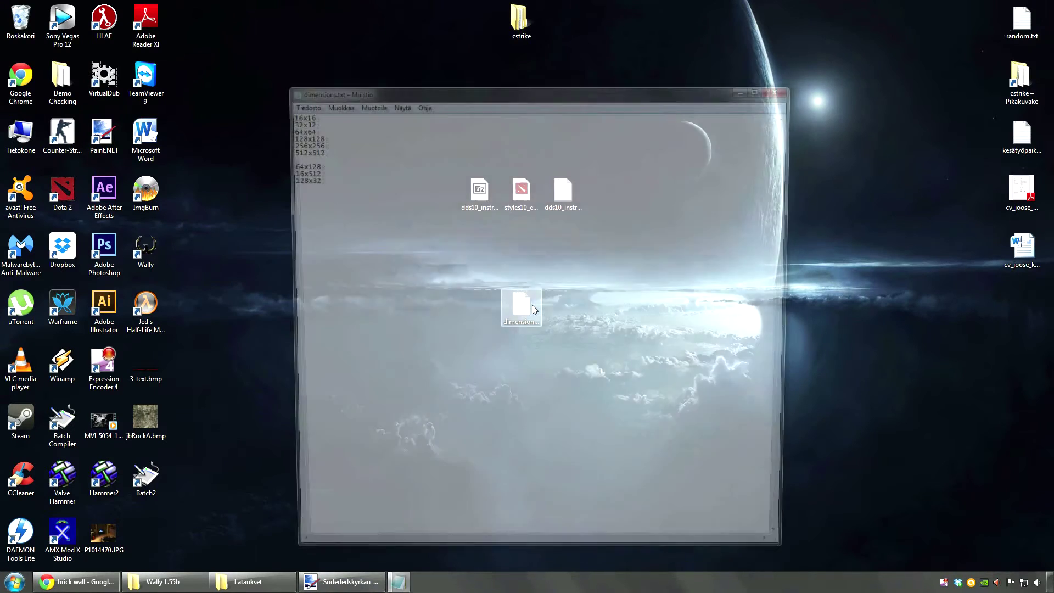
{"action": "left_click", "coordinate": [323, 148]}
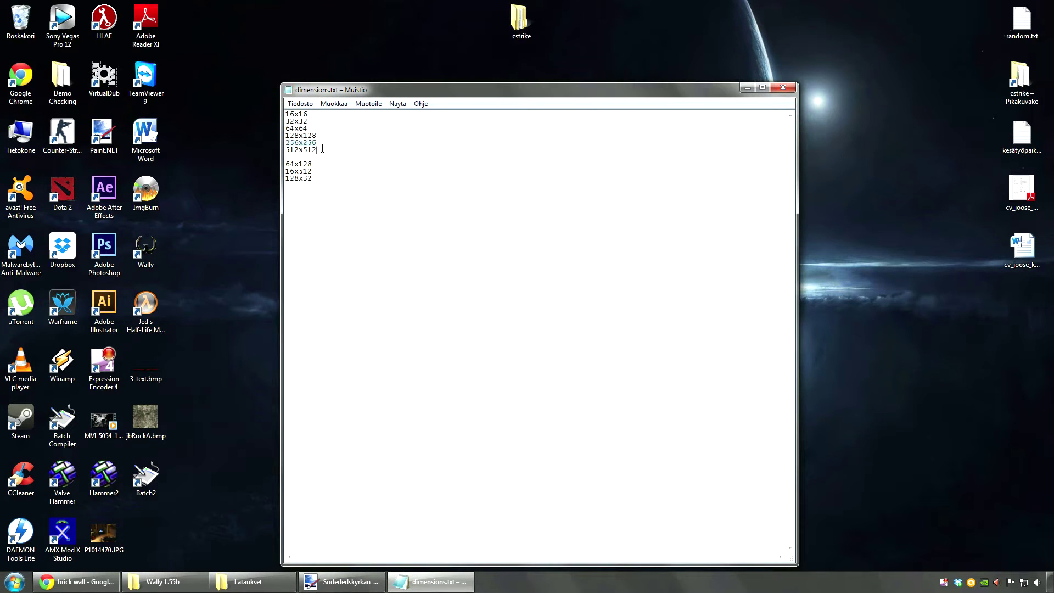
{"action": "left_click_drag", "start_coordinate": [324, 149], "coordinate": [287, 111]}
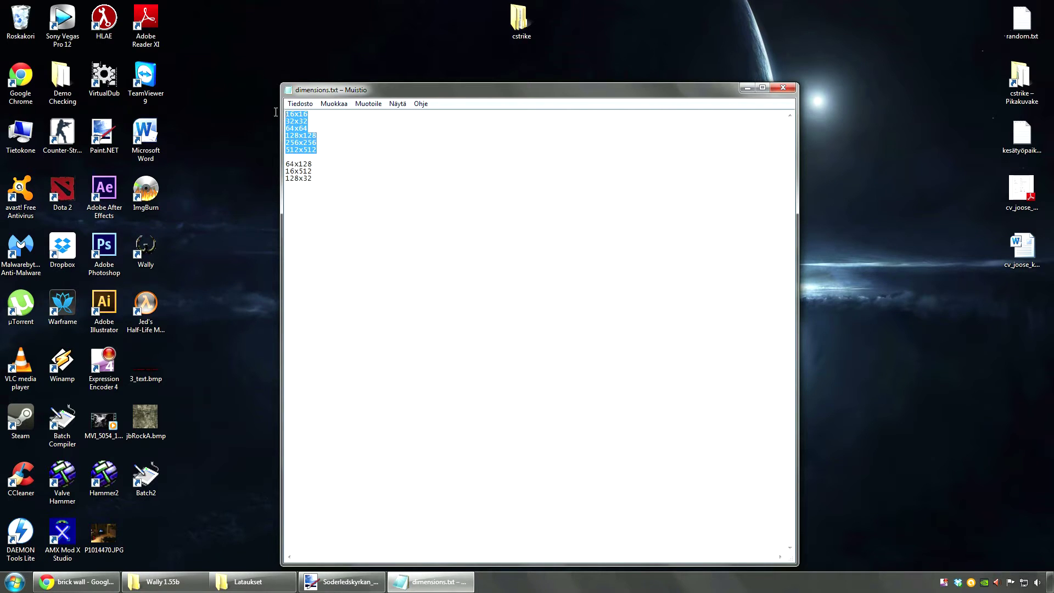
{"action": "left_click", "coordinate": [322, 150]}
{"action": "left_click_drag", "start_coordinate": [323, 150], "coordinate": [279, 121]}
{"action": "left_click", "coordinate": [318, 144]}
{"action": "left_click", "coordinate": [319, 163]}
{"action": "left_click", "coordinate": [305, 139]}
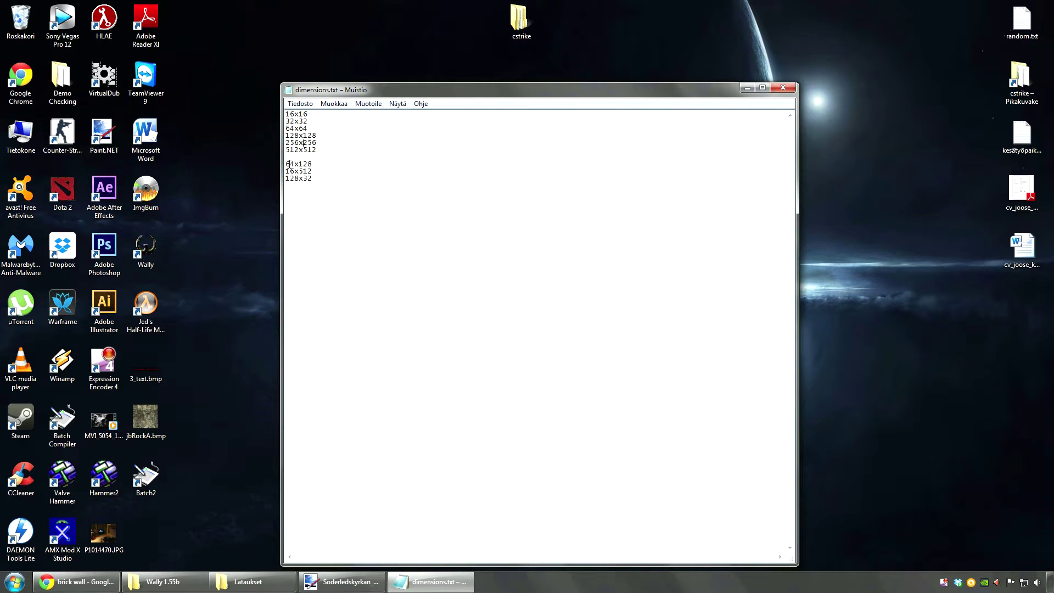
{"action": "left_click_drag", "start_coordinate": [286, 163], "coordinate": [287, 115]}
{"action": "left_click", "coordinate": [318, 173]}
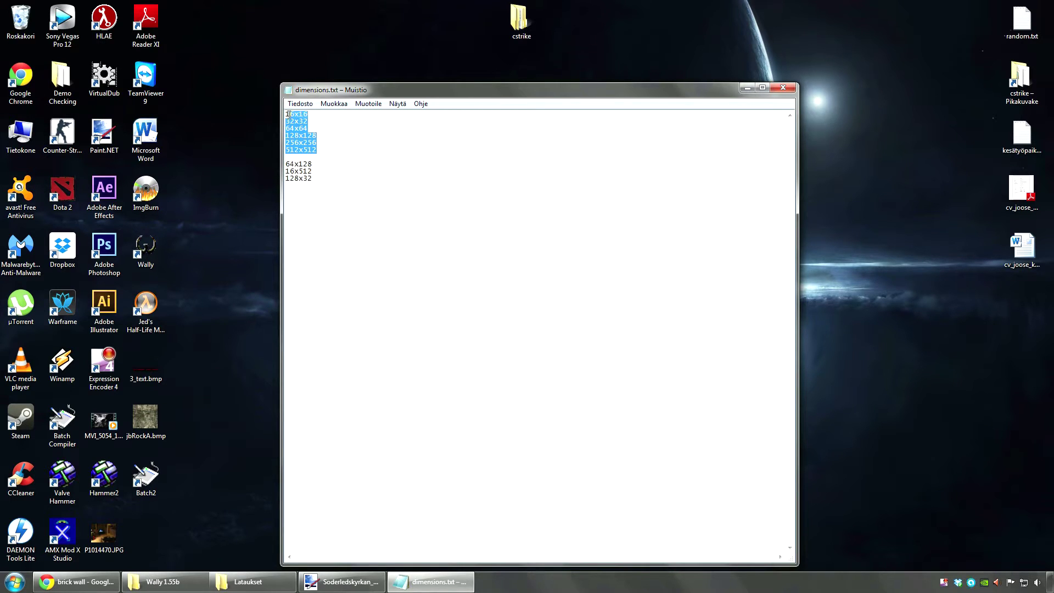
Step: Highlight the non-square sizes, the 512x512 maximum and 128x32, then close dimensions.txt
{"action": "left_click", "coordinate": [320, 152]}
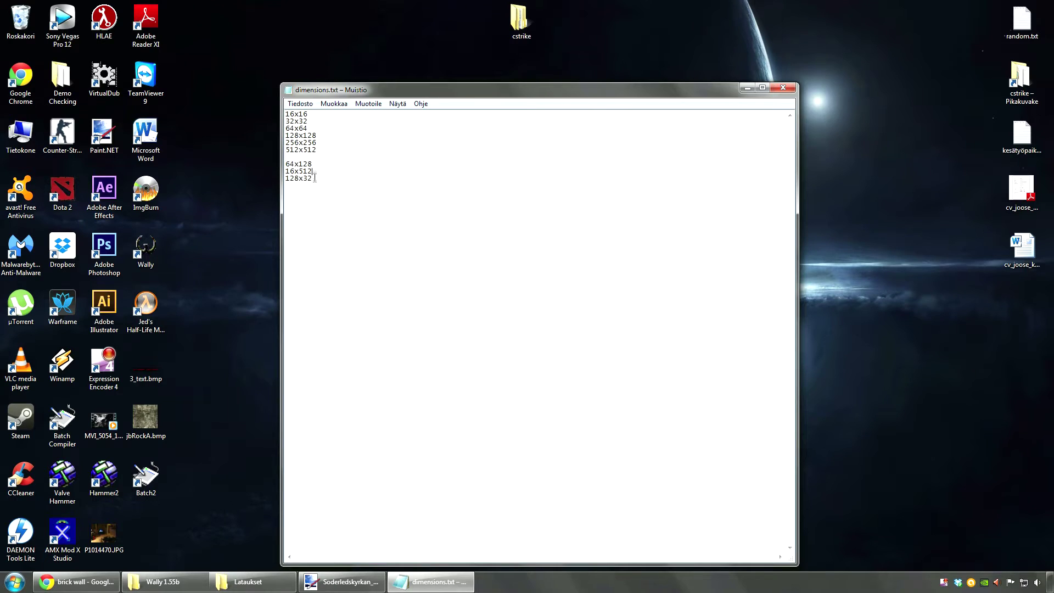
{"action": "left_click_drag", "start_coordinate": [315, 178], "coordinate": [289, 160]}
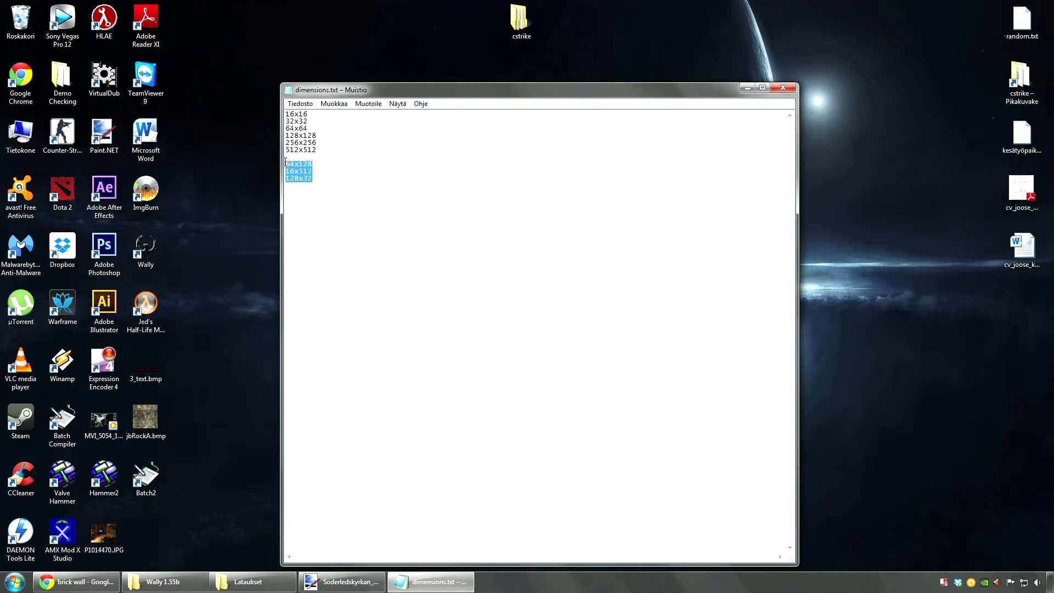
{"action": "left_click", "coordinate": [321, 174]}
{"action": "left_click_drag", "start_coordinate": [320, 151], "coordinate": [285, 149]}
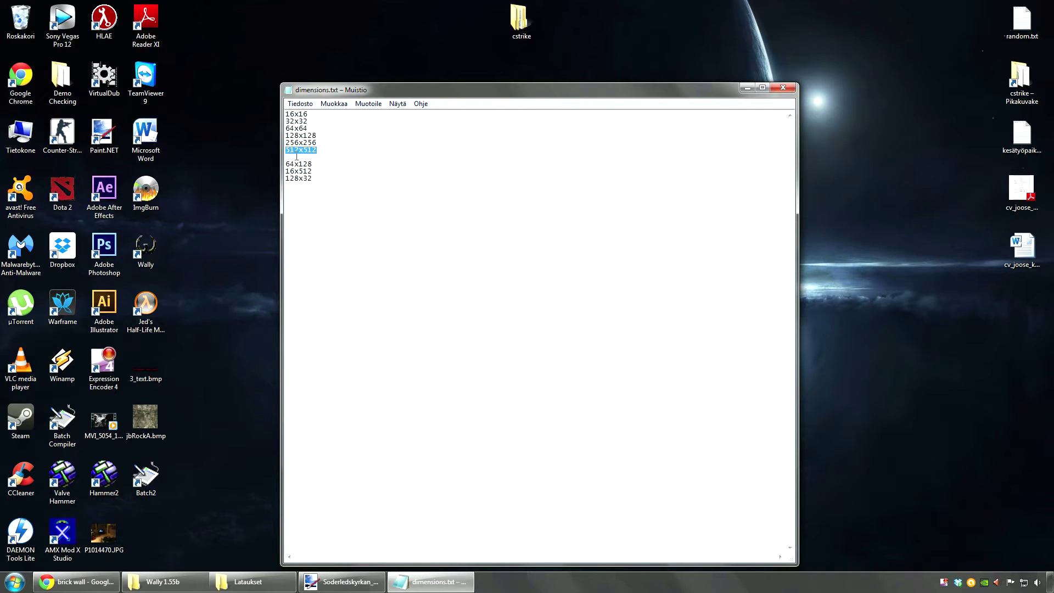
{"action": "left_click", "coordinate": [332, 174]}
{"action": "left_click_drag", "start_coordinate": [286, 178], "coordinate": [299, 179]}
{"action": "left_click", "coordinate": [314, 179]}
{"action": "mouse_move", "coordinate": [315, 181]}
{"action": "left_mouse_down"}
{"action": "mouse_move", "coordinate": [286, 179]}
{"action": "mouse_move", "coordinate": [323, 178]}
{"action": "left_mouse_up"}
{"action": "left_click_drag", "start_coordinate": [713, 95], "coordinate": [711, 72]}
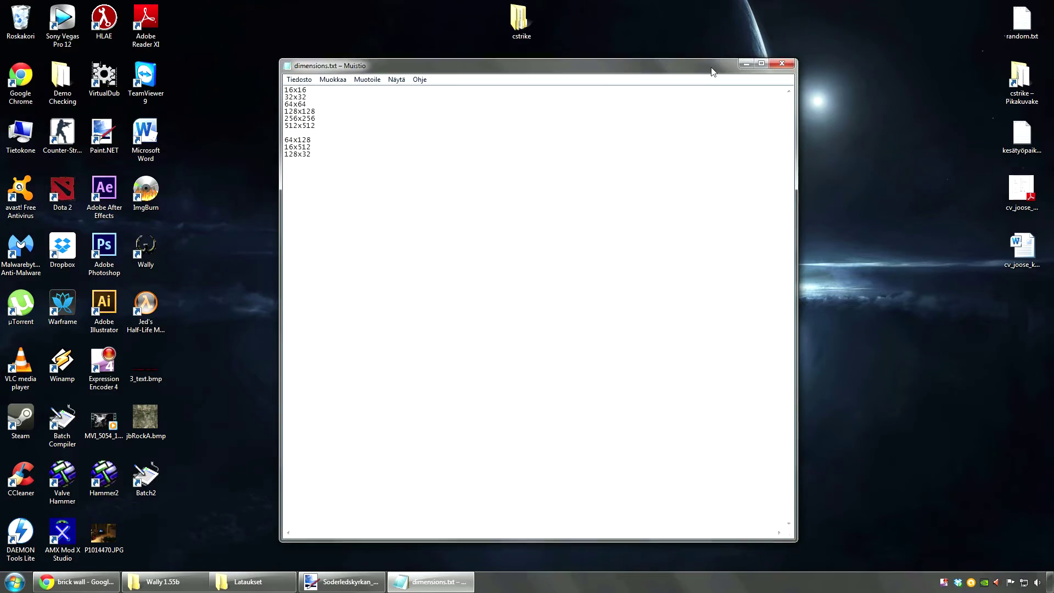
{"action": "left_click", "coordinate": [778, 64]}
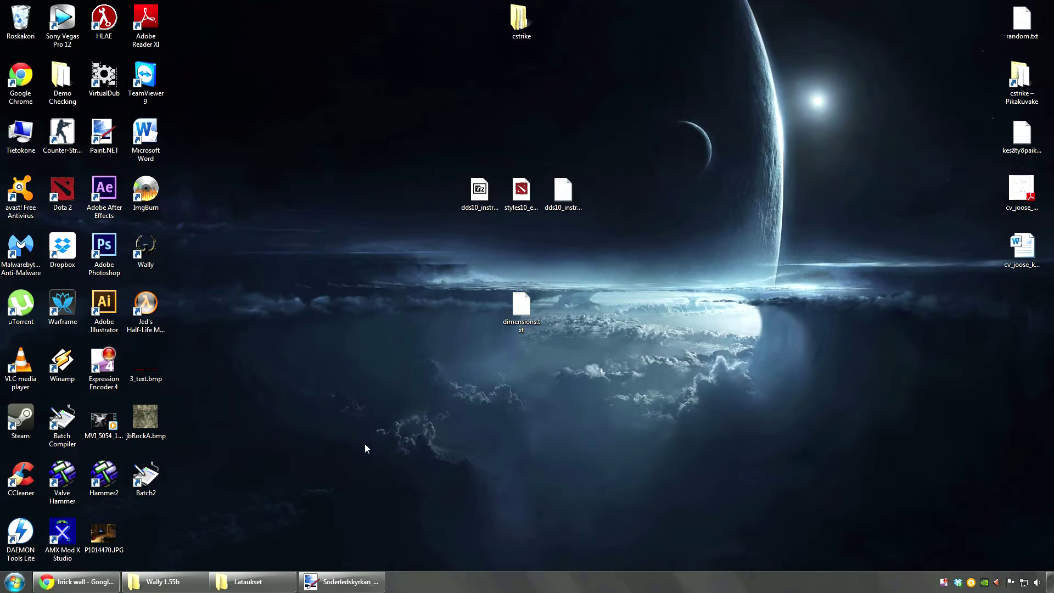
Step: Check the brick wall photo's 3200 x 2400 dimensions in the Lataukset folder
{"action": "left_click", "coordinate": [362, 581]}
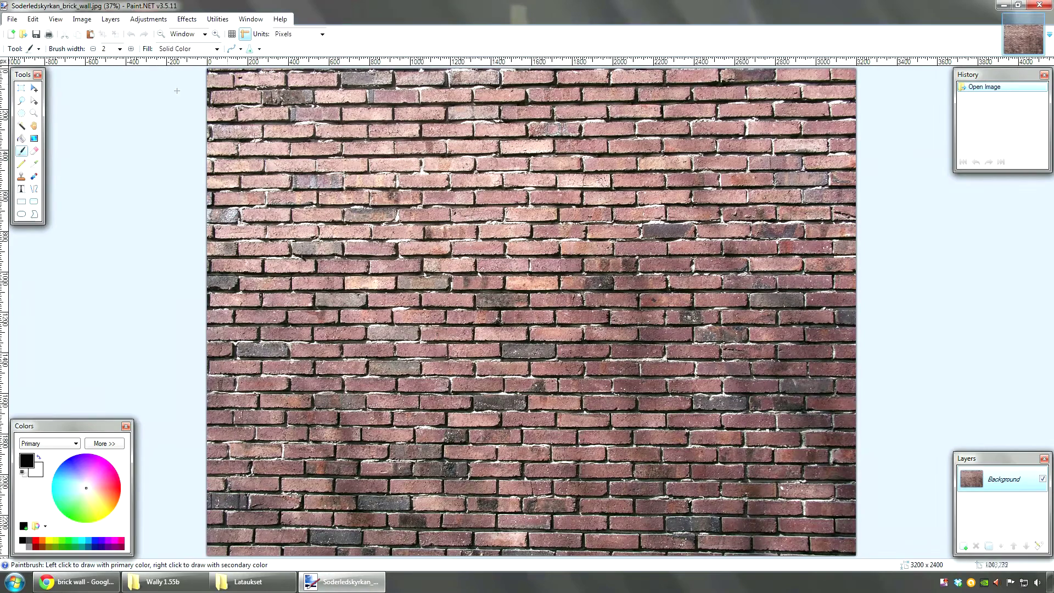
{"action": "left_click", "coordinate": [248, 582]}
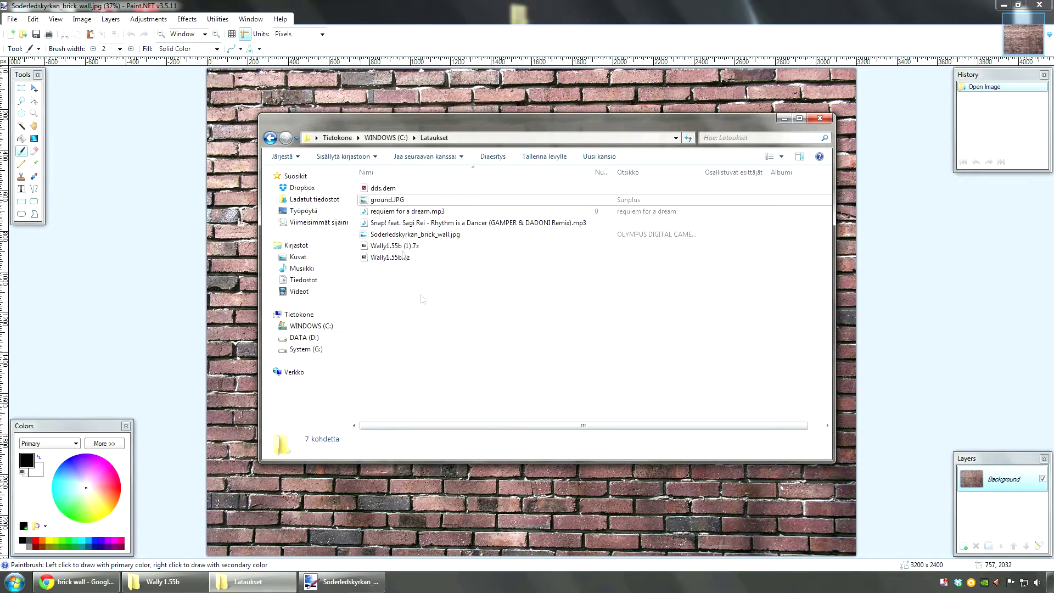
{"action": "left_click", "coordinate": [402, 235]}
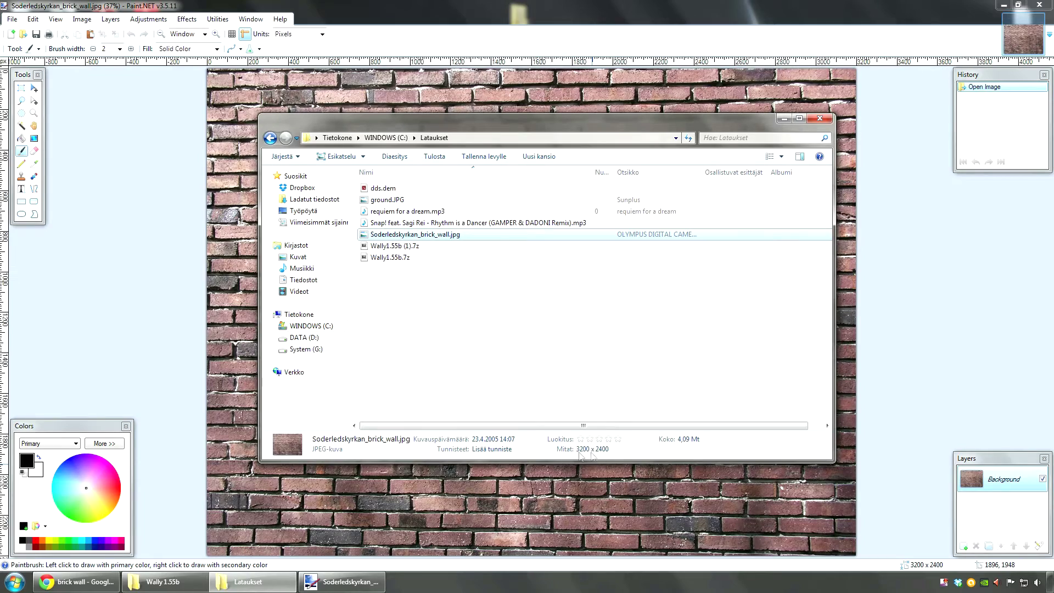
{"action": "left_click", "coordinate": [249, 582]}
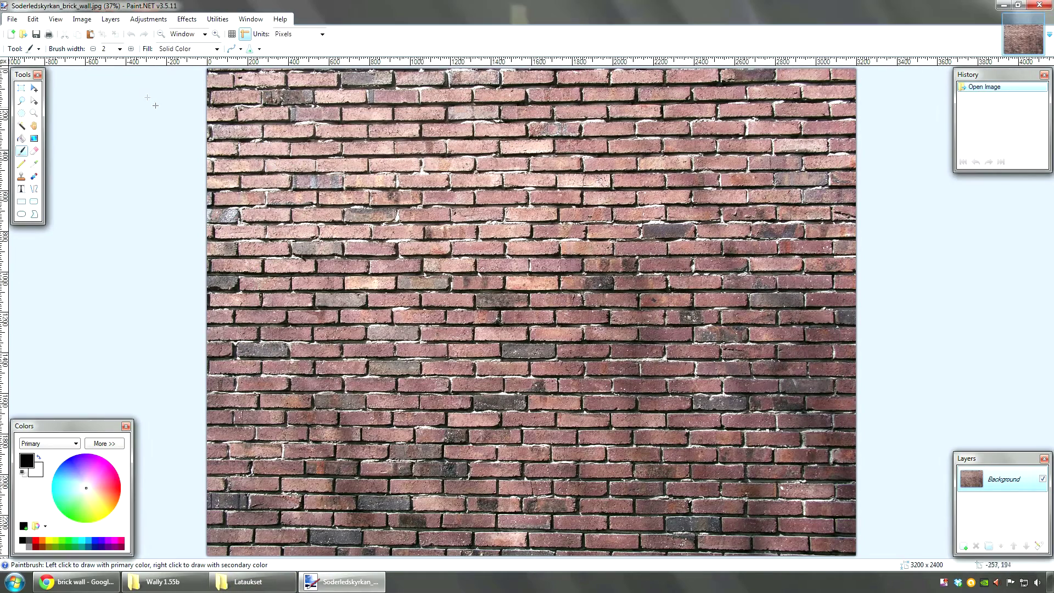
Step: Resize the brick wall image to 512 x 512 pixels with aspect ratio unlocked
{"action": "left_click", "coordinate": [81, 18]}
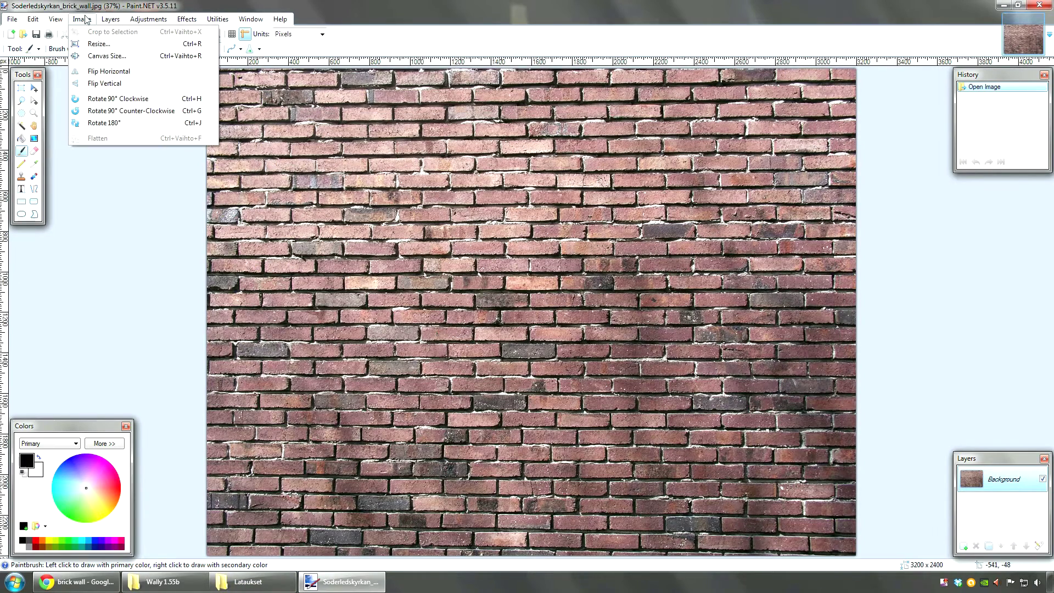
{"action": "left_click", "coordinate": [98, 44]}
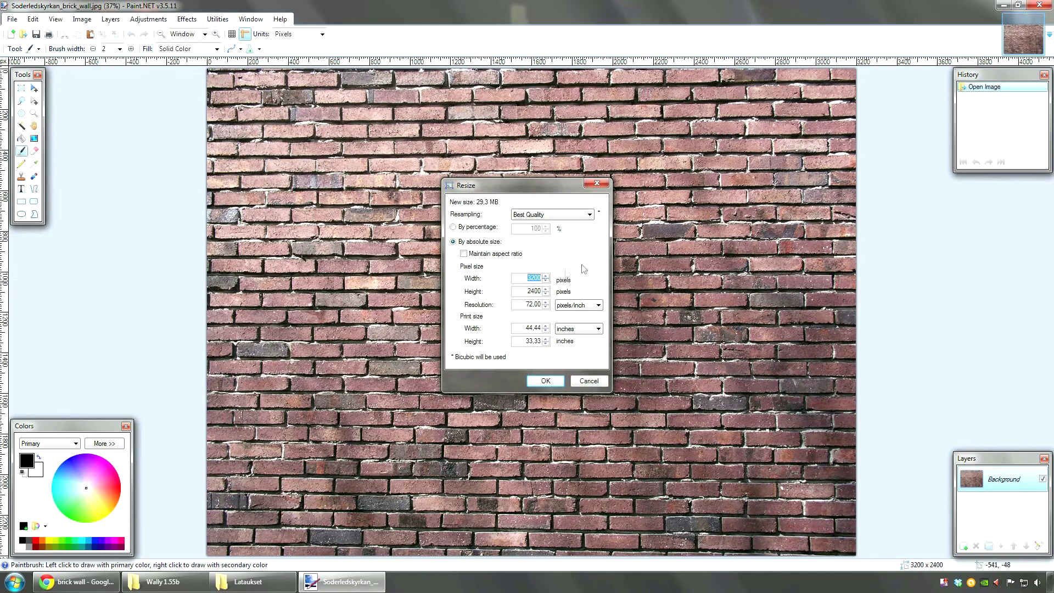
{"action": "type", "text": "512"}
{"action": "key", "text": "Tab"}
{"action": "type", "text": "512"}
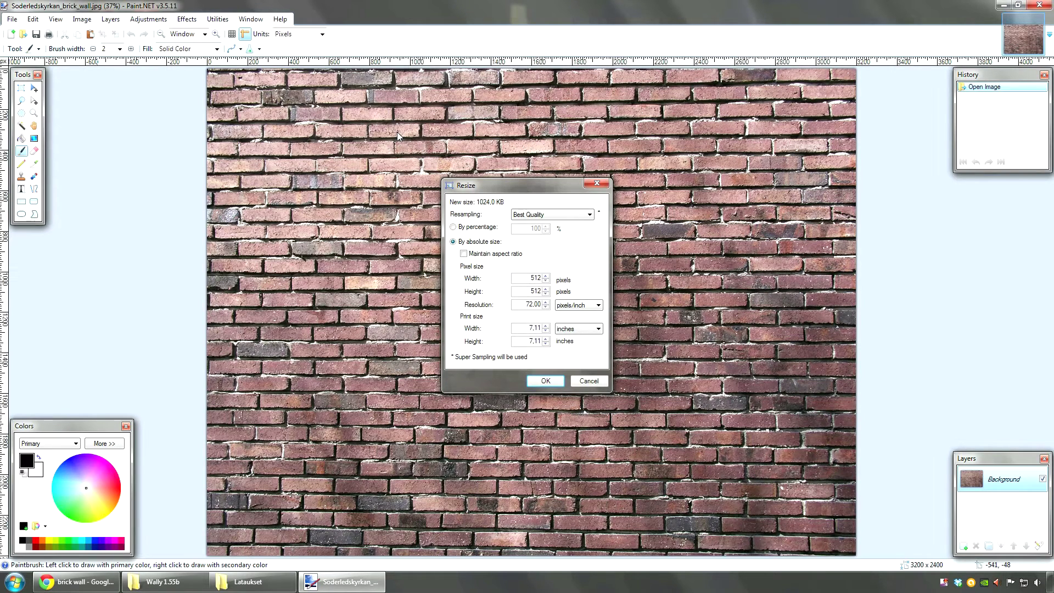
{"action": "left_click_drag", "start_coordinate": [525, 281], "coordinate": [574, 275]}
{"action": "left_click", "coordinate": [543, 382]}
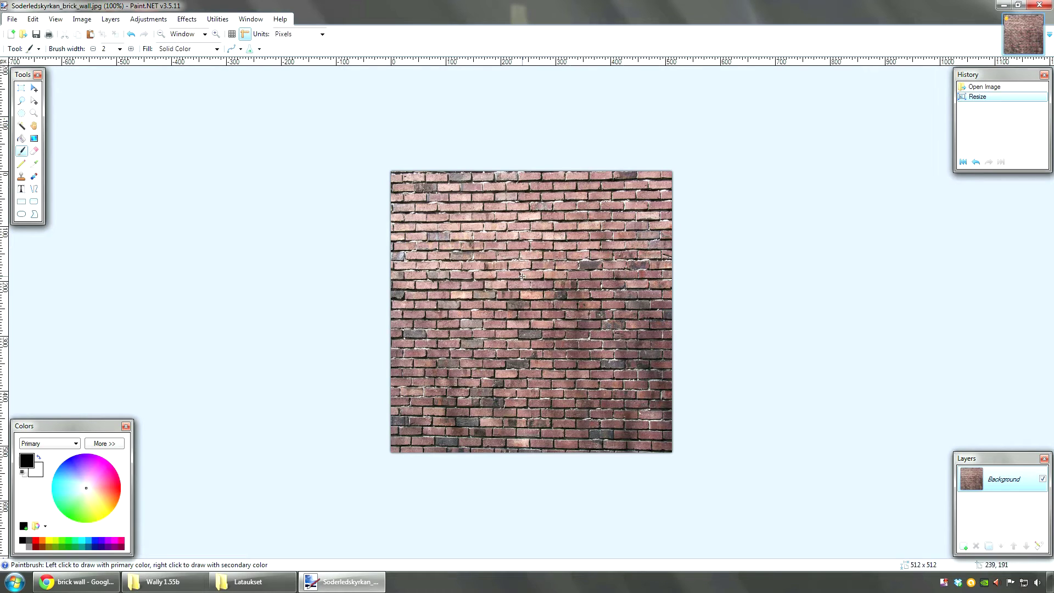
{"action": "left_click", "coordinate": [12, 19]}
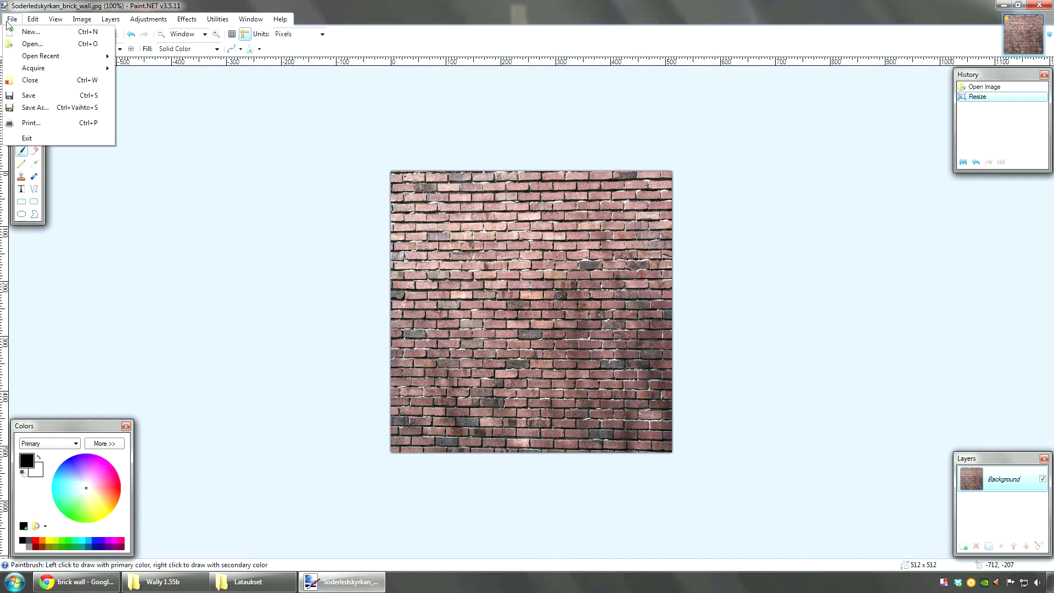
Step: Save the resized brick wall as cmy_brickwall.bmp in BMP format
{"action": "left_click", "coordinate": [39, 108]}
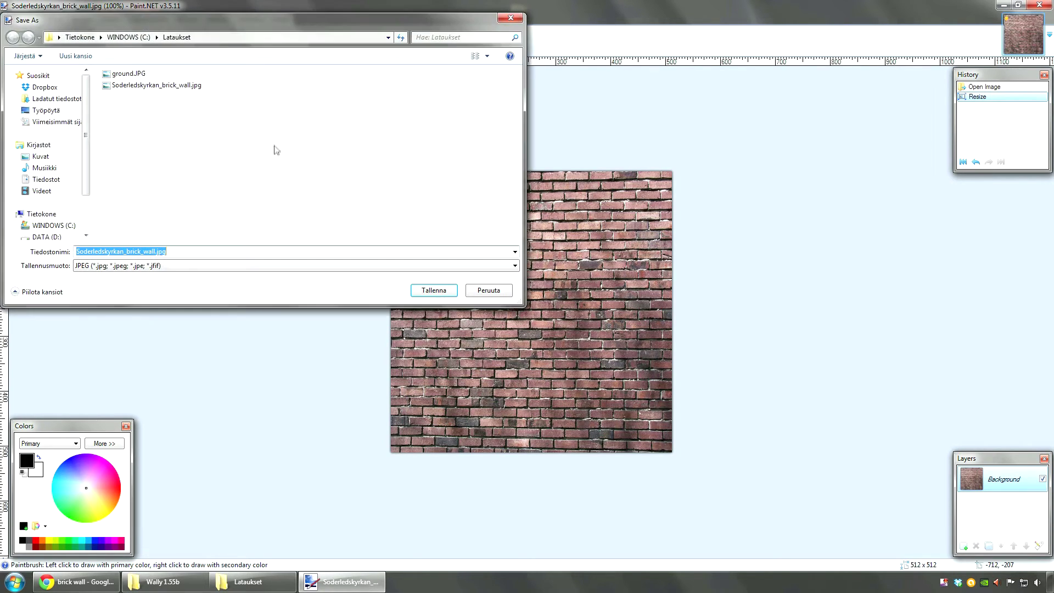
{"action": "left_click", "coordinate": [164, 266]}
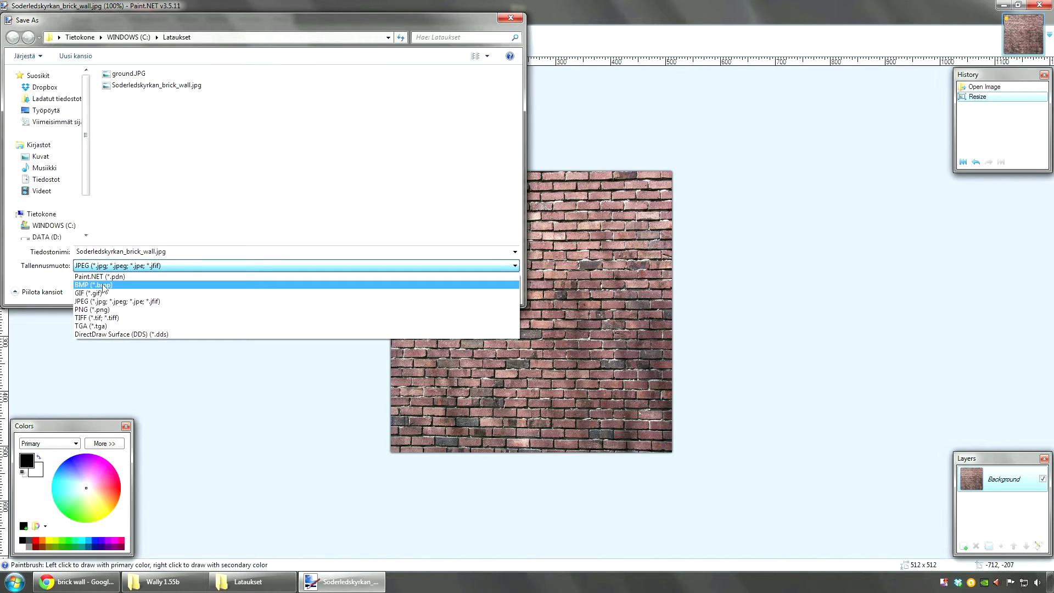
{"action": "left_click", "coordinate": [111, 285]}
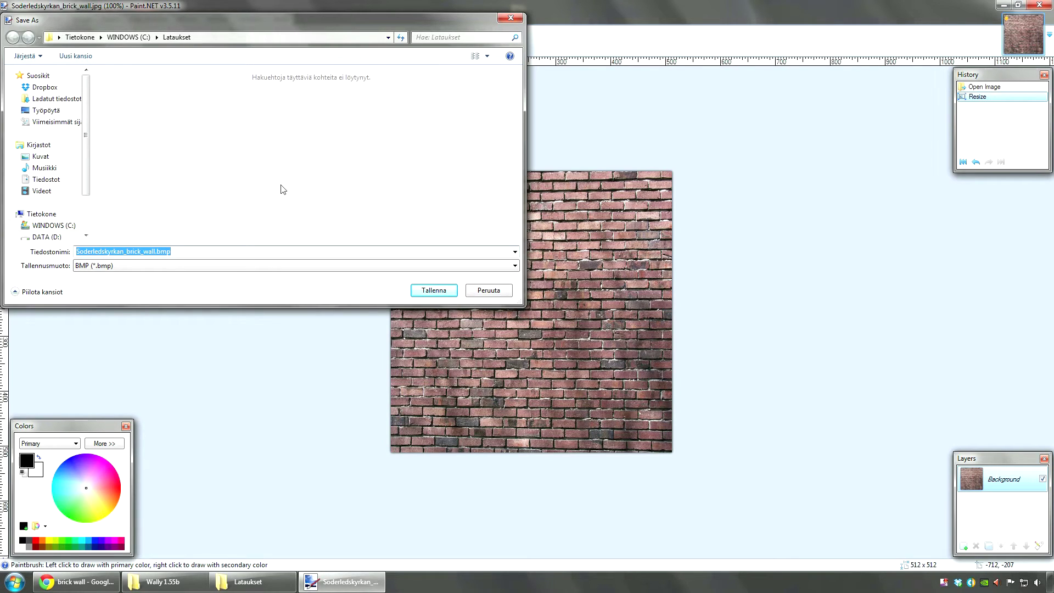
{"action": "type", "text": "cmy_brickwall"}
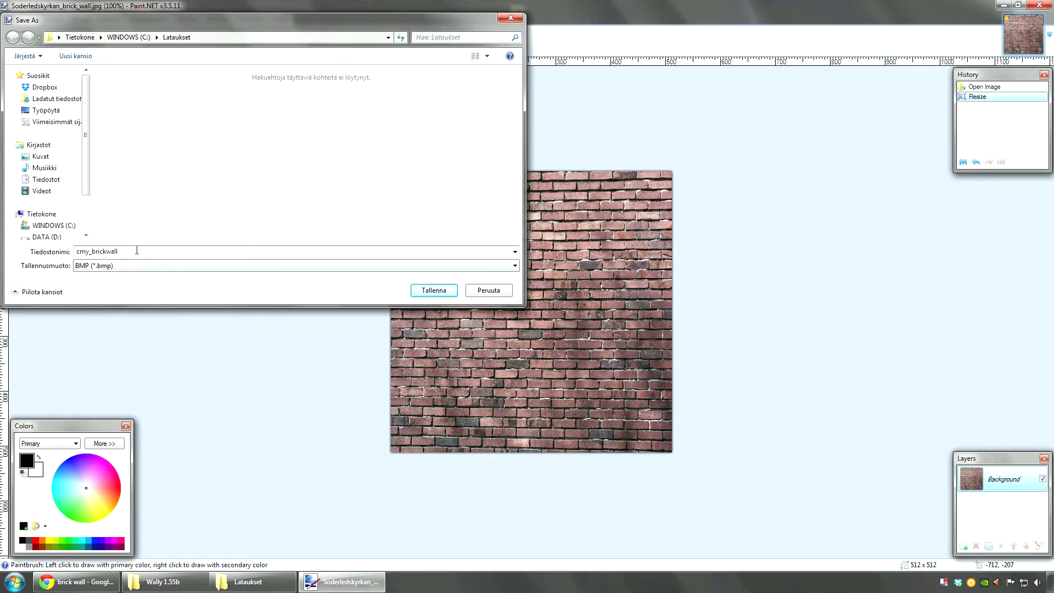
{"action": "left_click_drag", "start_coordinate": [137, 250], "coordinate": [194, 249]}
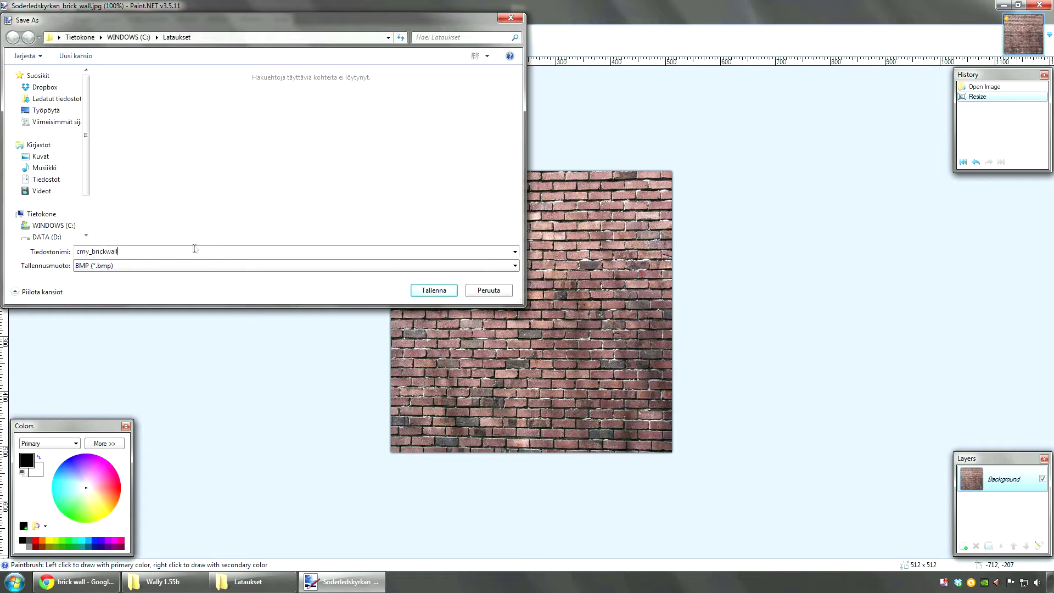
{"action": "left_click", "coordinate": [422, 288]}
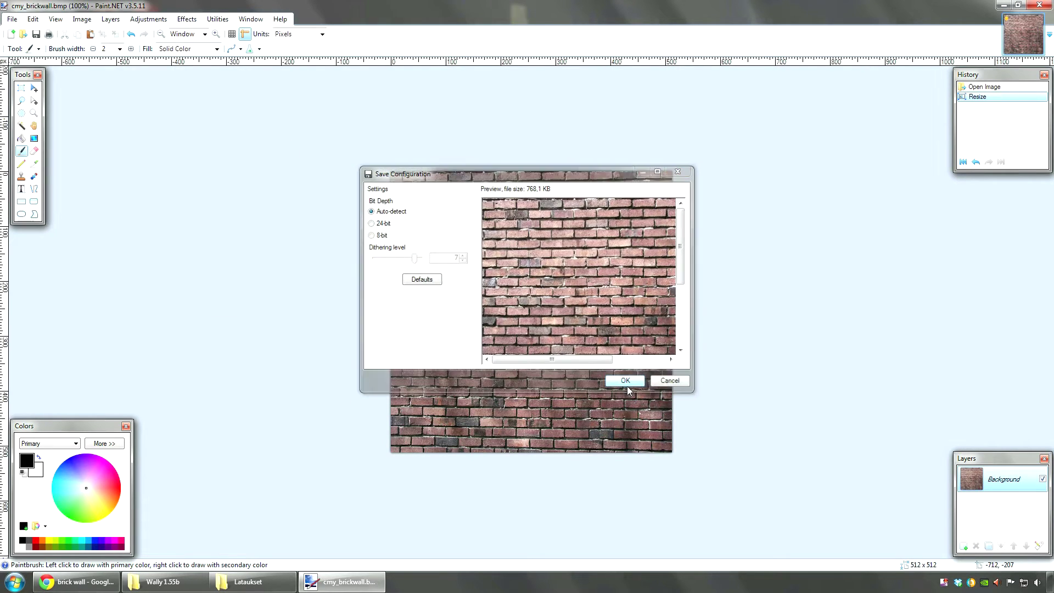
{"action": "left_click", "coordinate": [626, 381]}
{"action": "left_click", "coordinate": [12, 19]}
{"action": "left_click", "coordinate": [268, 140]}
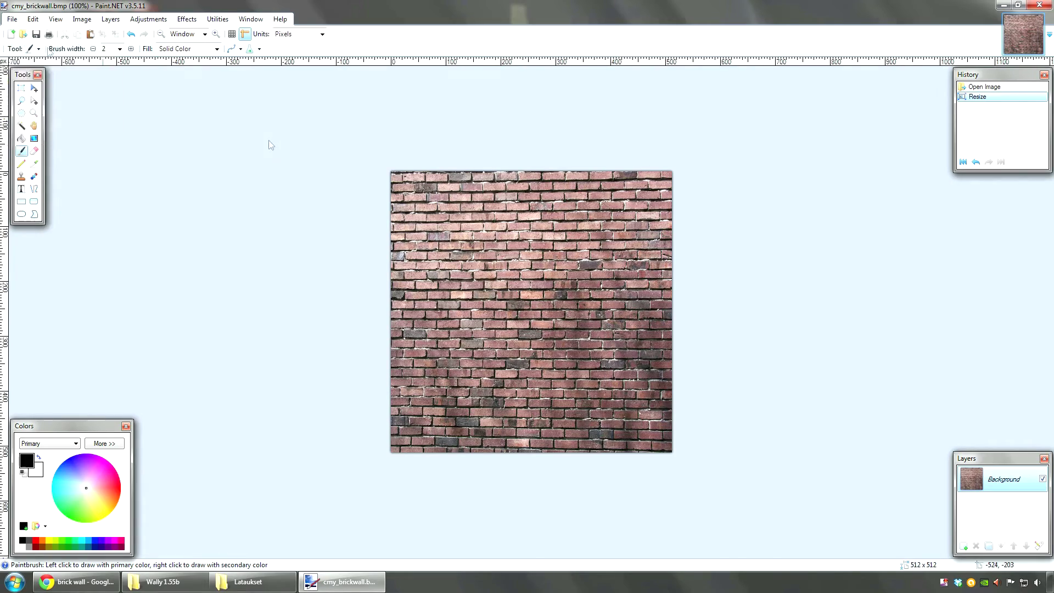
Step: Open ground.JPG and confirm its 2048 x 1536 dimensions in the Lataukset folder
{"action": "left_click", "coordinate": [133, 84]}
{"action": "left_click", "coordinate": [437, 289]}
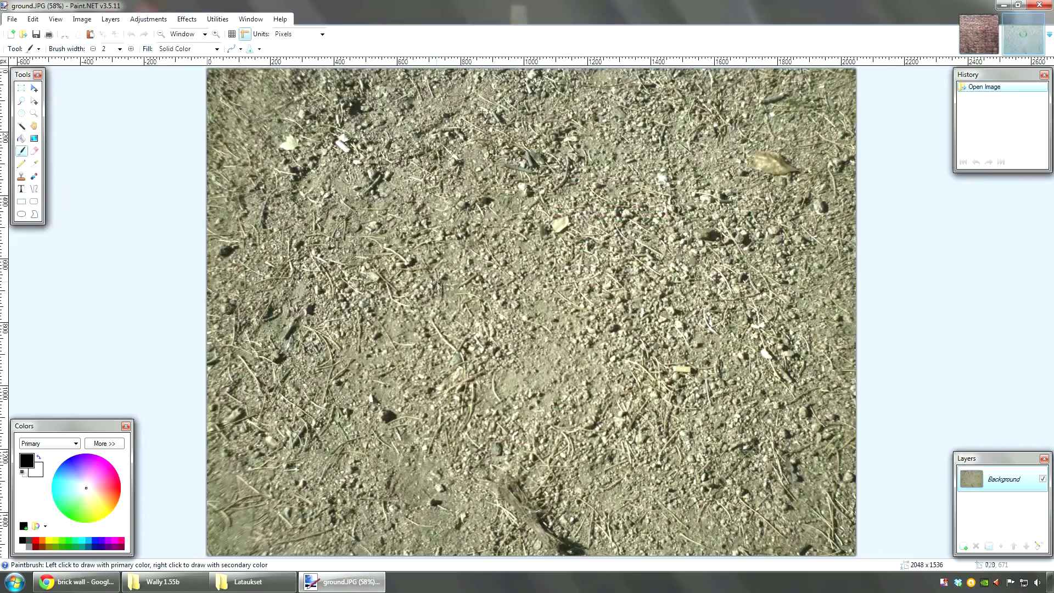
{"action": "left_click", "coordinate": [248, 581]}
{"action": "left_click", "coordinate": [389, 201]}
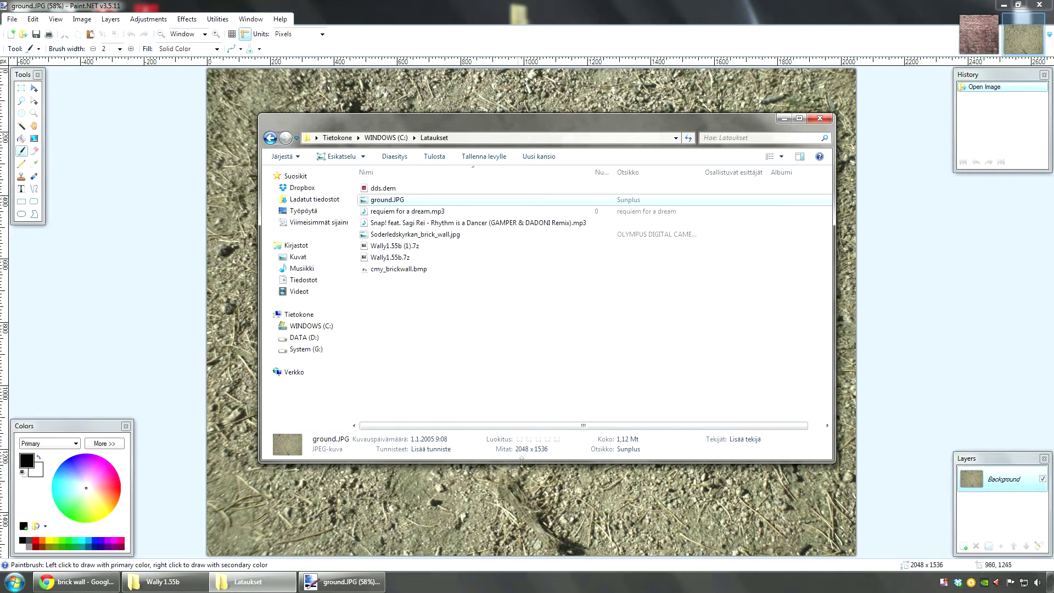
{"action": "left_click", "coordinate": [439, 361]}
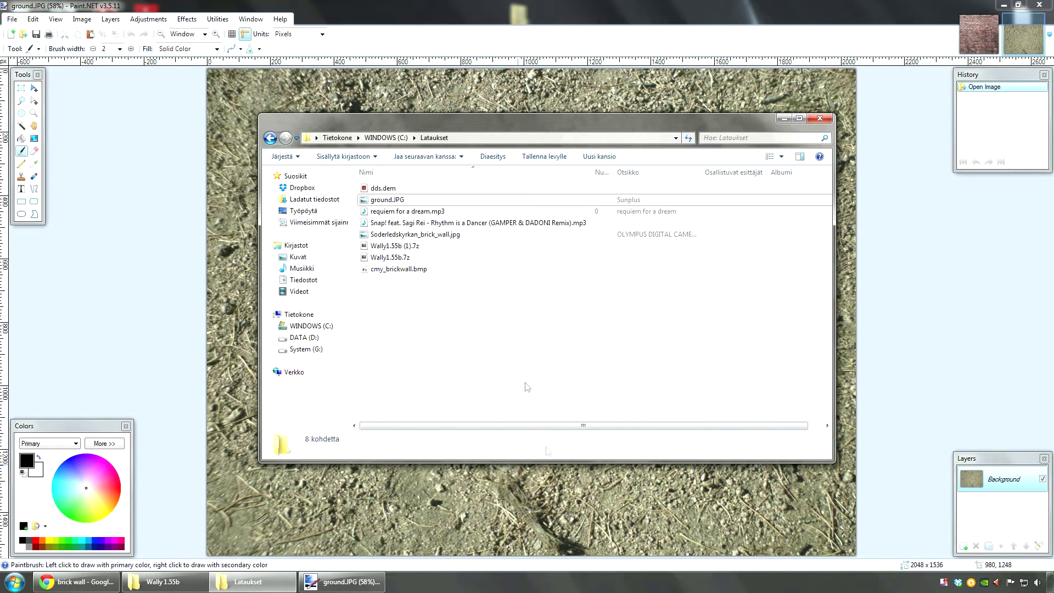
{"action": "left_click", "coordinate": [437, 201]}
{"action": "left_click", "coordinate": [550, 320]}
{"action": "left_click", "coordinate": [443, 202]}
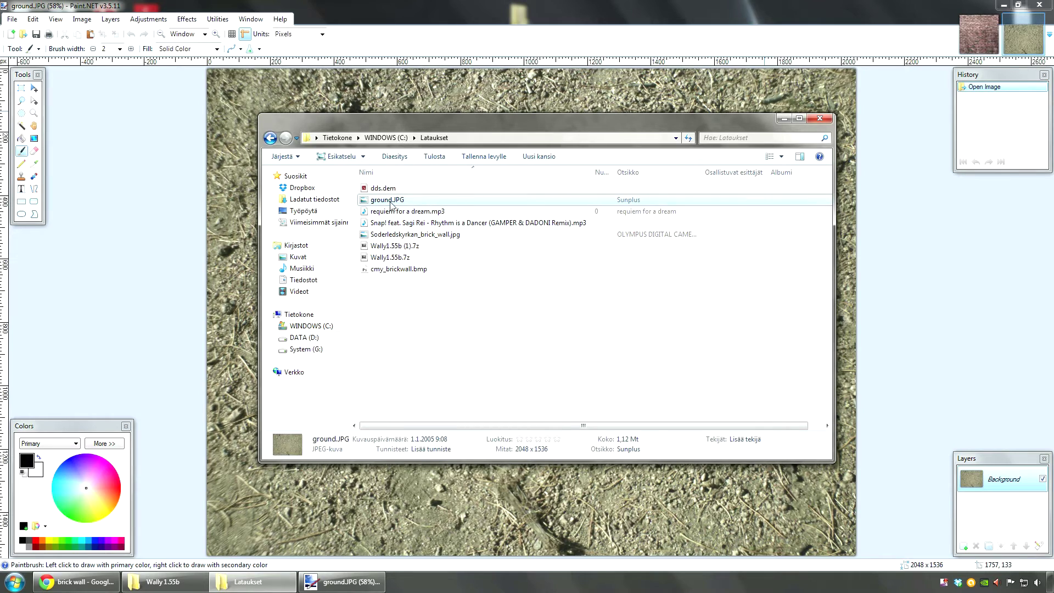
{"action": "left_click", "coordinate": [458, 239]}
{"action": "left_click", "coordinate": [518, 321]}
{"action": "left_click", "coordinate": [784, 119]}
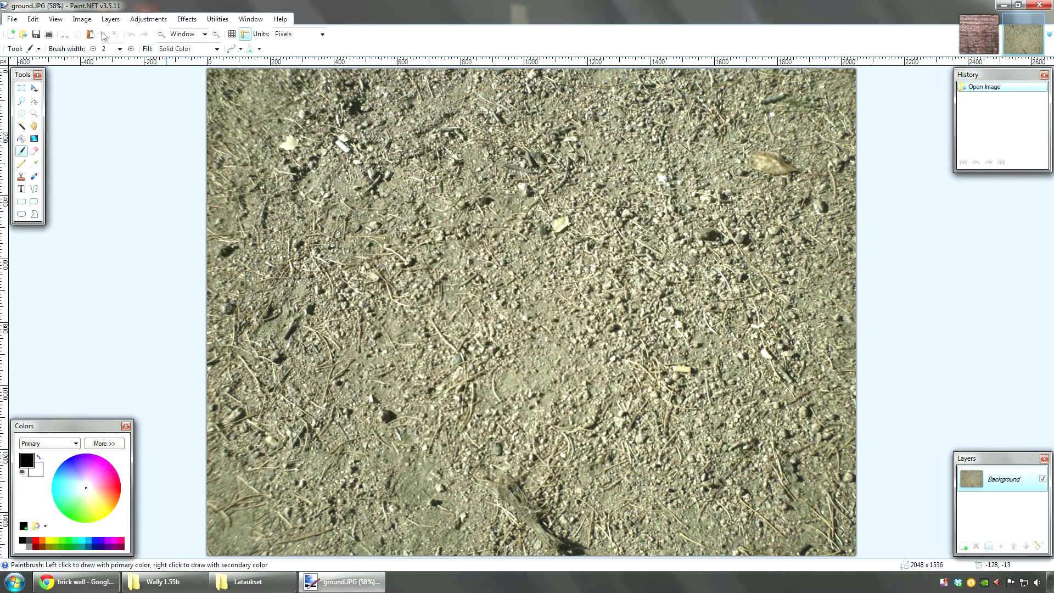
Step: Resize the ground image to 512 x 512 pixels
{"action": "left_click", "coordinate": [82, 18]}
{"action": "left_click", "coordinate": [92, 43]}
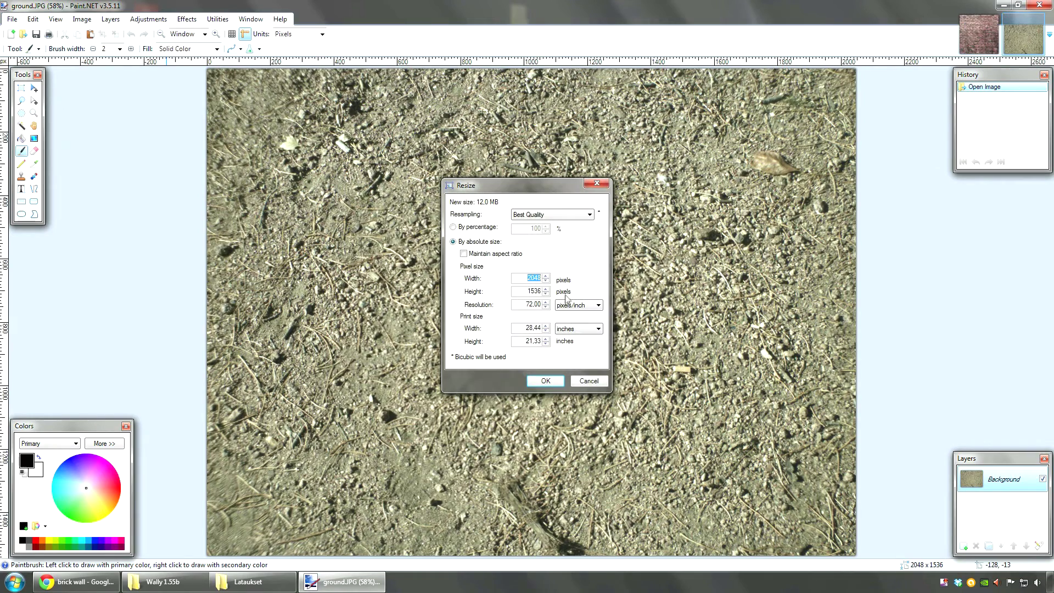
{"action": "type", "text": "512"}
{"action": "key", "text": "Tab"}
{"action": "type", "text": "512"}
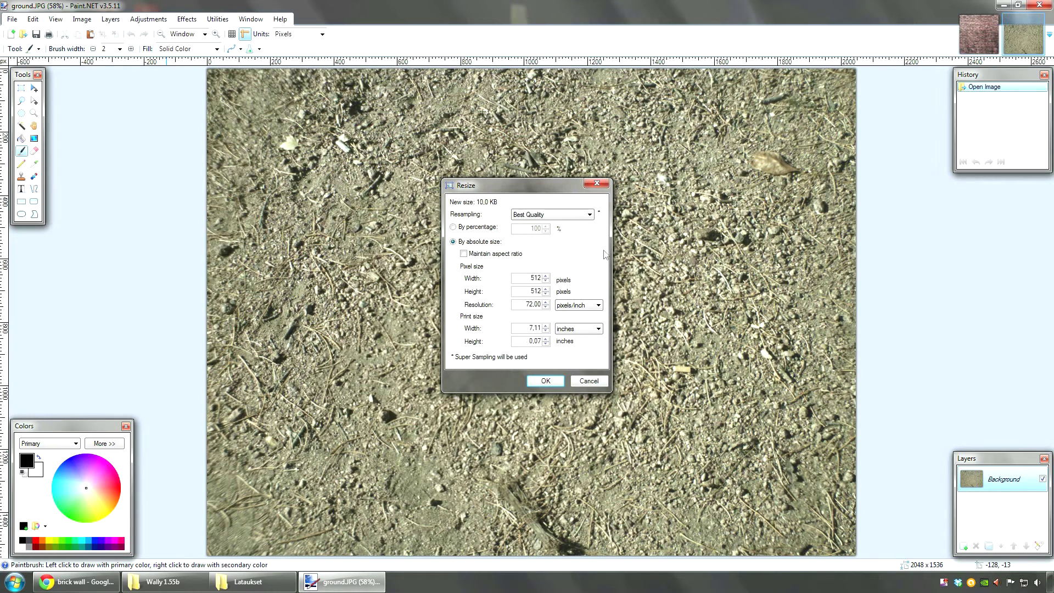
{"action": "key", "text": "Tab"}
{"action": "left_click", "coordinate": [545, 381]}
{"action": "left_click", "coordinate": [12, 21]}
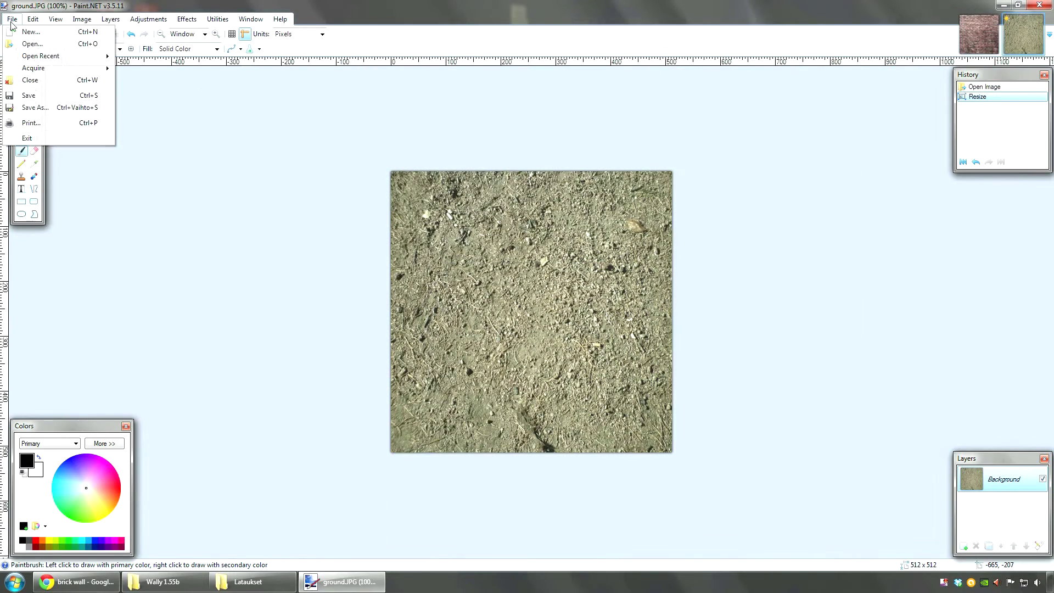
Step: Save the ground image as cmy_ground.bmp in BMP format
{"action": "left_click", "coordinate": [36, 108]}
{"action": "left_click", "coordinate": [179, 266]}
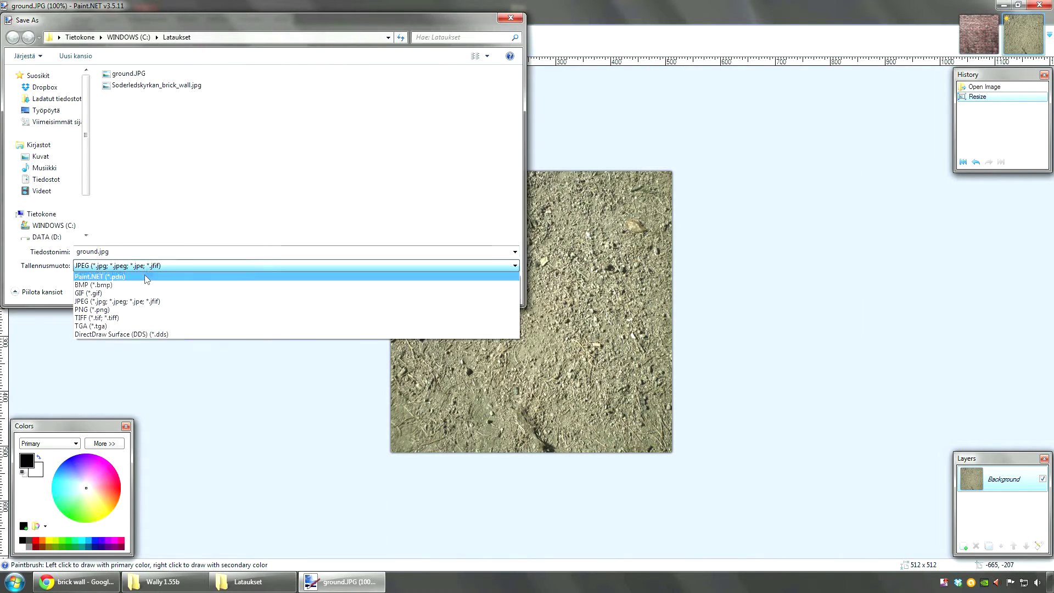
{"action": "left_click", "coordinate": [114, 285]}
{"action": "left_click", "coordinate": [118, 252]}
{"action": "type", "text": "cmy"}
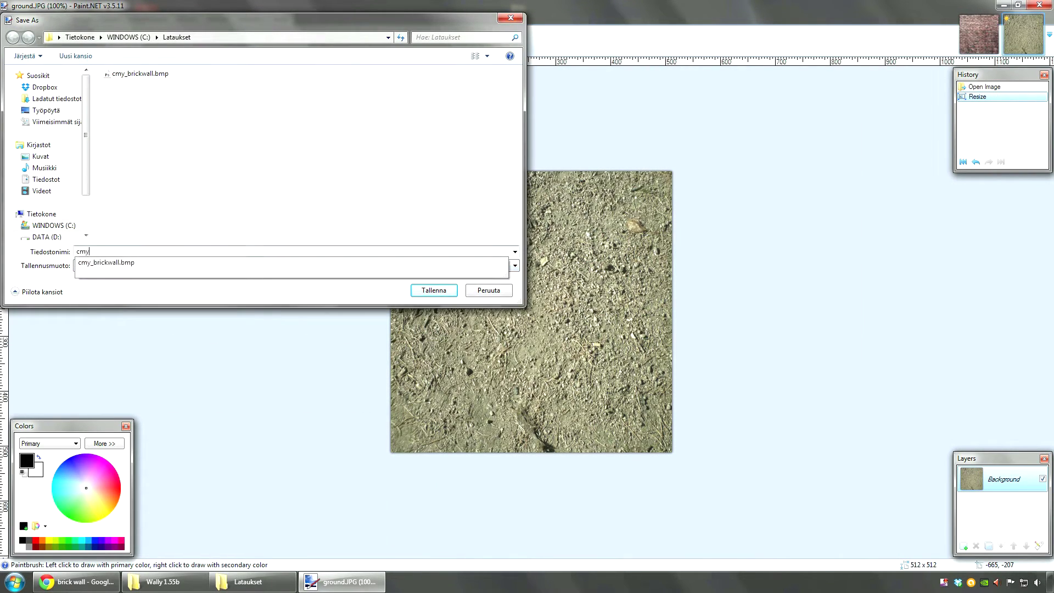
{"action": "type", "text": "_ground"}
{"action": "left_click", "coordinate": [433, 290]}
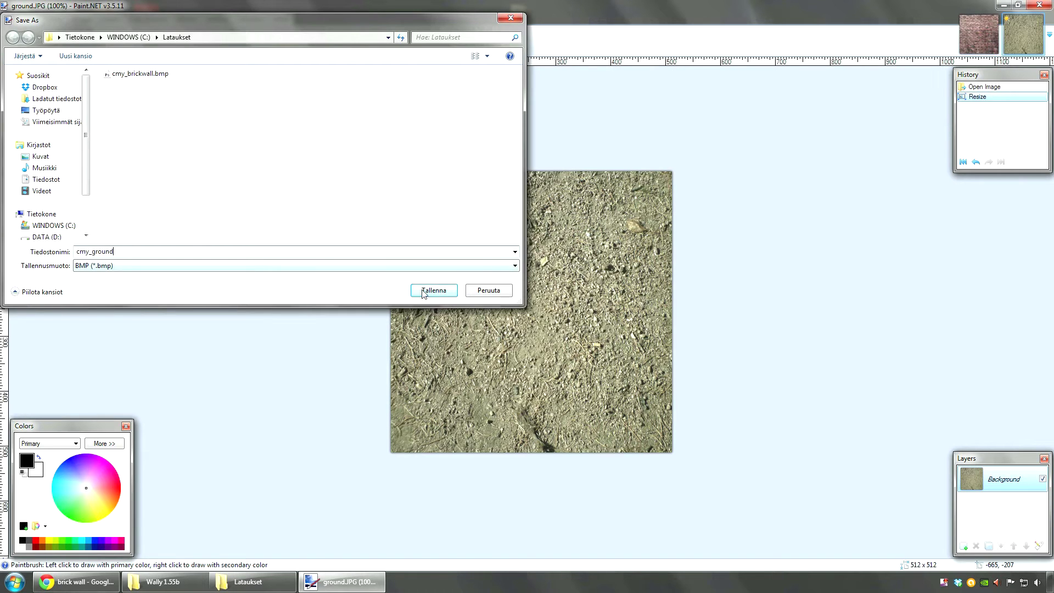
{"action": "left_click", "coordinate": [624, 379]}
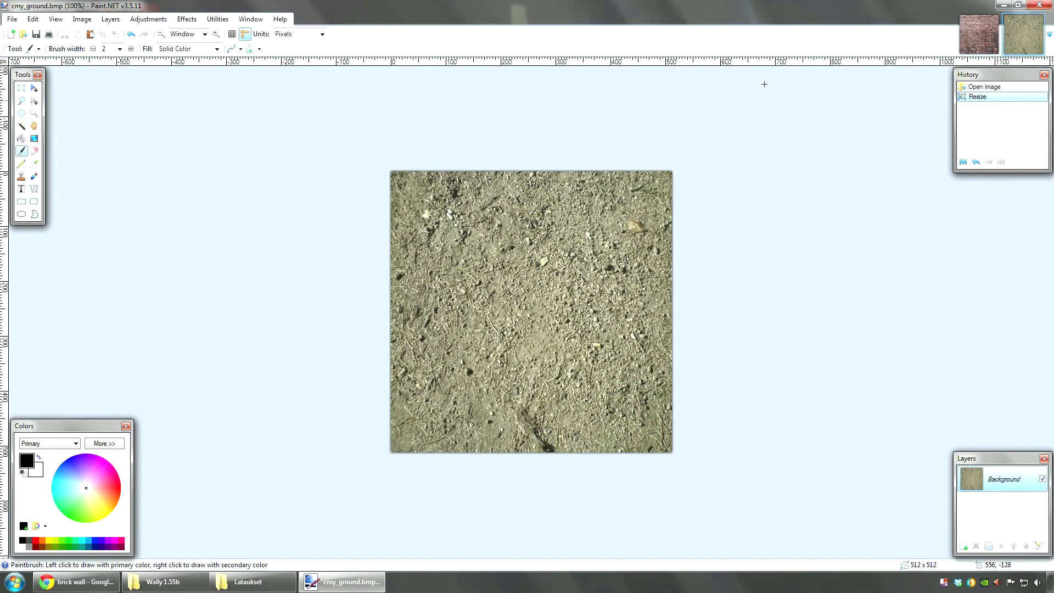
Step: Quit Paint.NET and launch Wally
{"action": "left_click", "coordinate": [17, 22]}
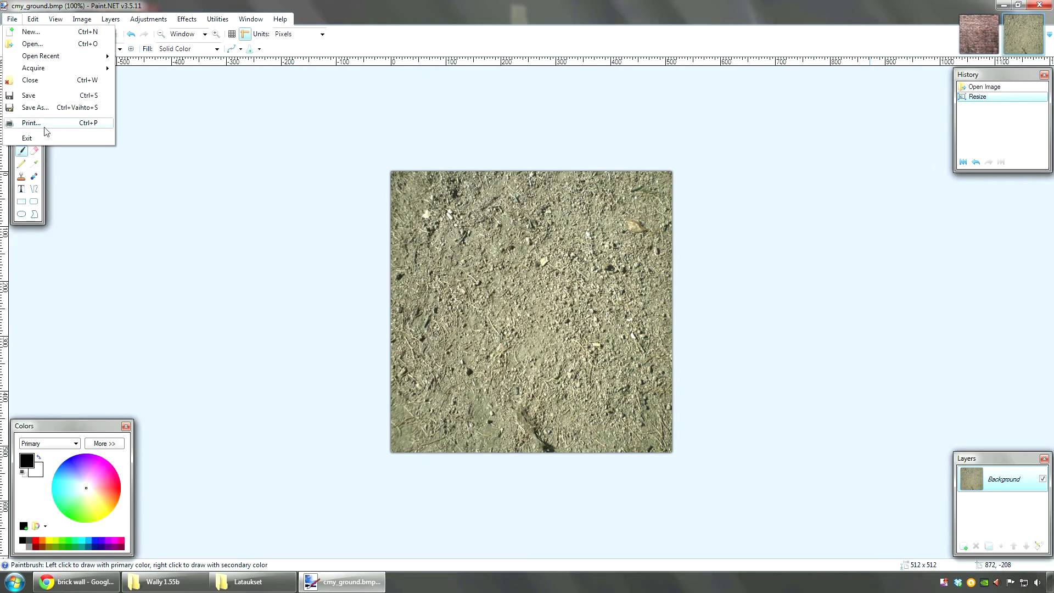
{"action": "left_click", "coordinate": [23, 138]}
{"action": "double_click", "coordinate": [146, 247]}
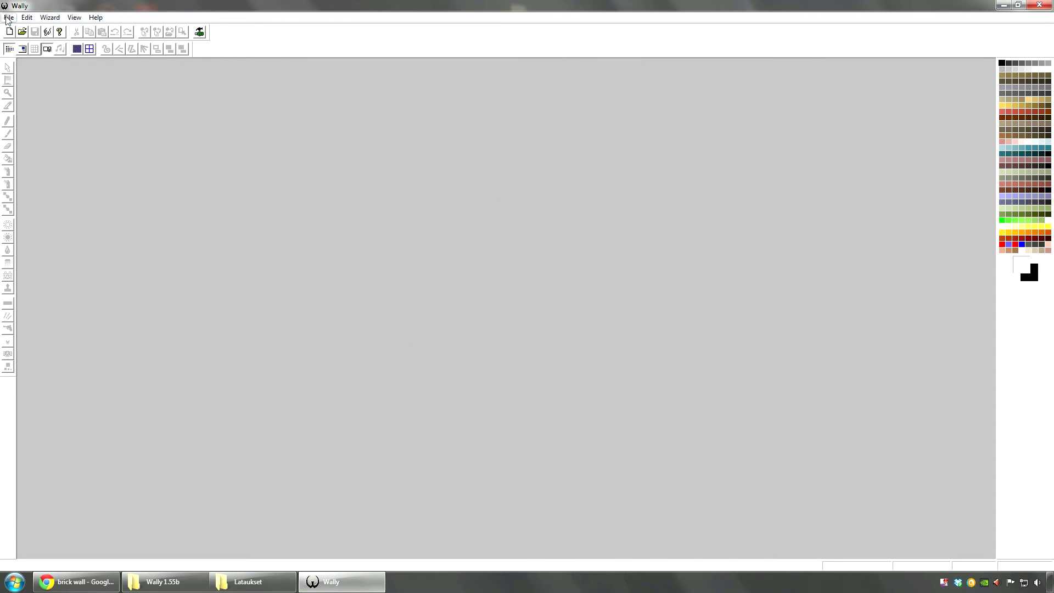
Step: Create a new Half-Life Package [wad3] in Wally and maximize its window
{"action": "left_click", "coordinate": [8, 18]}
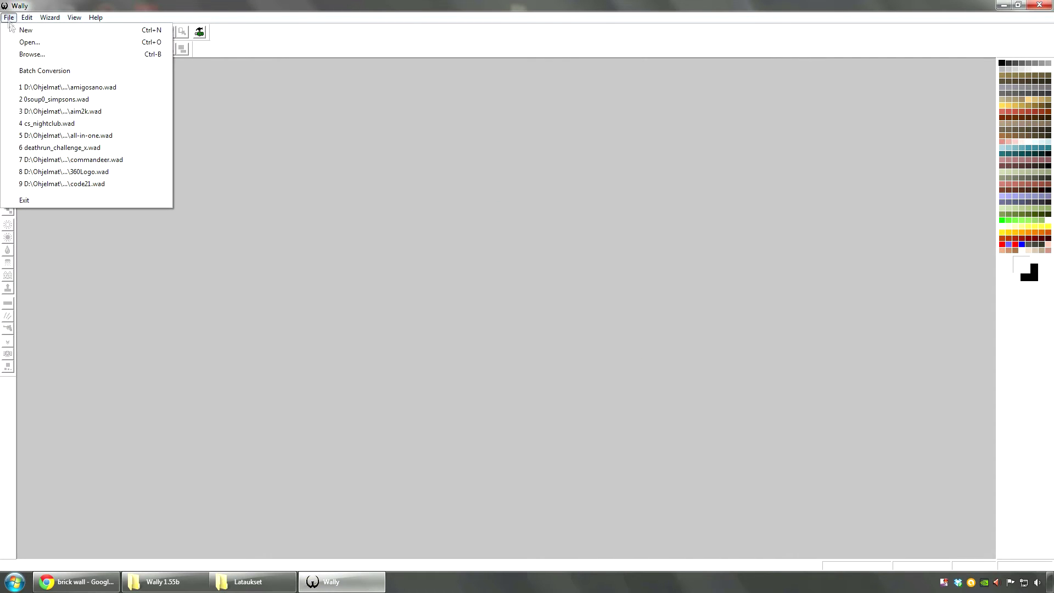
{"action": "left_click", "coordinate": [30, 31]}
{"action": "left_click", "coordinate": [588, 272]}
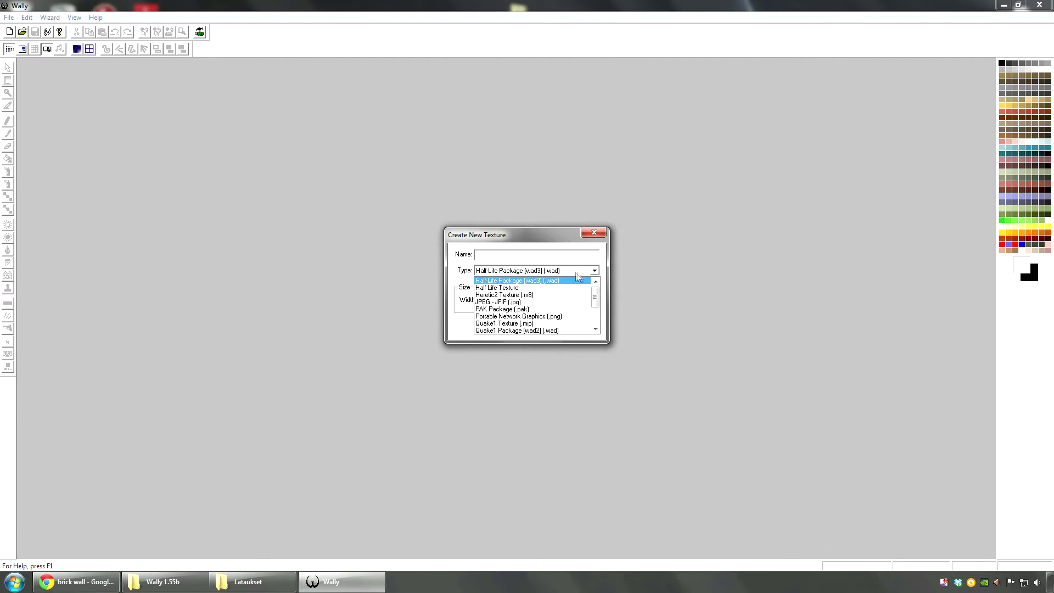
{"action": "scroll", "coordinate": [541, 302], "scroll_direction": "down", "scroll_amount": 1}
{"action": "scroll", "coordinate": [541, 302], "scroll_direction": "up", "scroll_amount": 2}
{"action": "left_click", "coordinate": [560, 281]}
{"action": "left_click", "coordinate": [534, 325]}
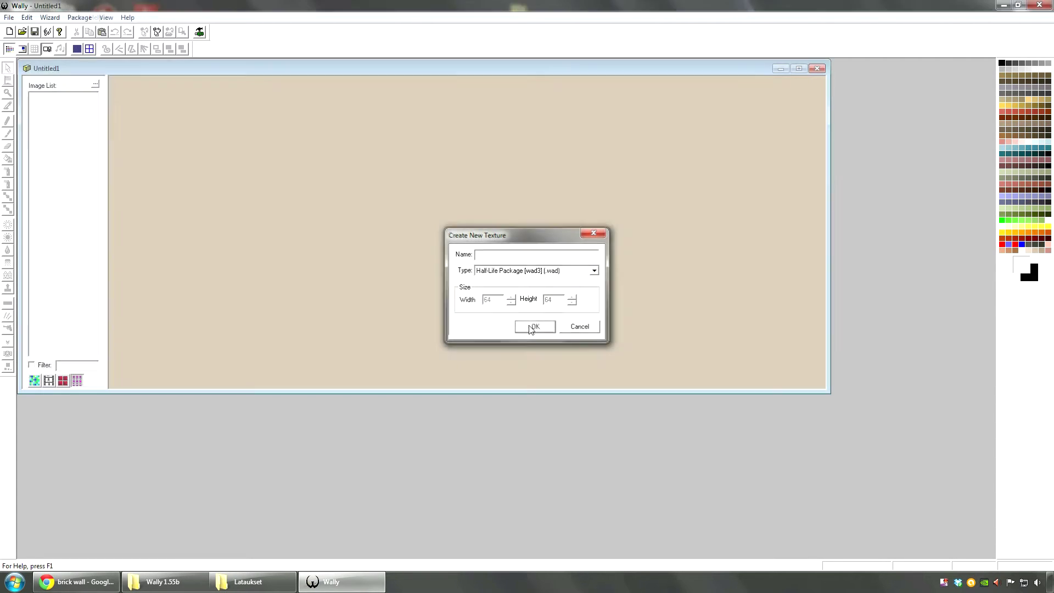
{"action": "left_click", "coordinate": [799, 68]}
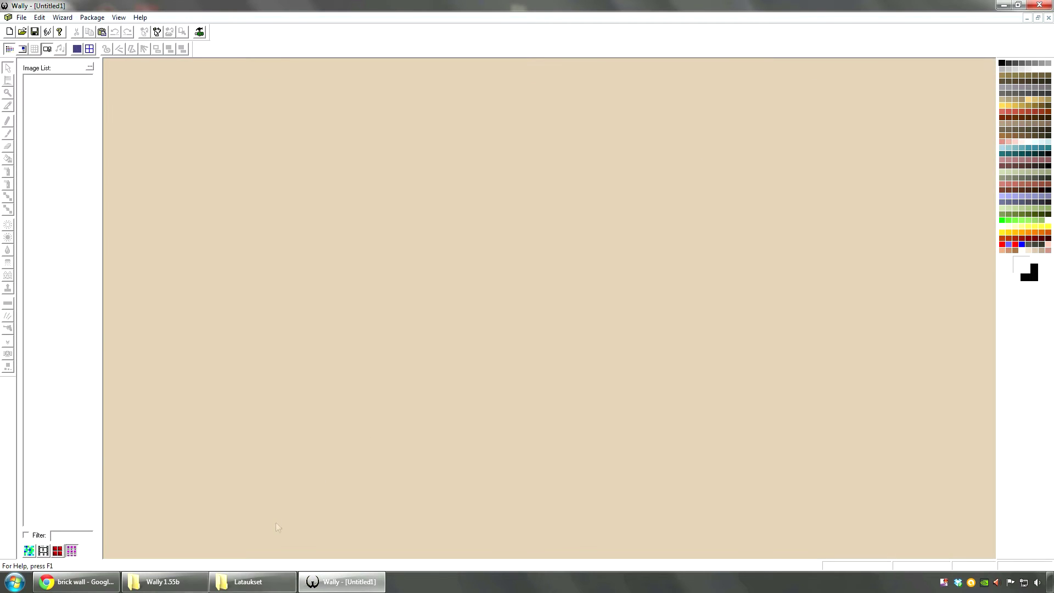
Step: Import cmy_ground.bmp and cmy_brickwall.bmp from Lataukset into the package
{"action": "left_click", "coordinate": [250, 582]}
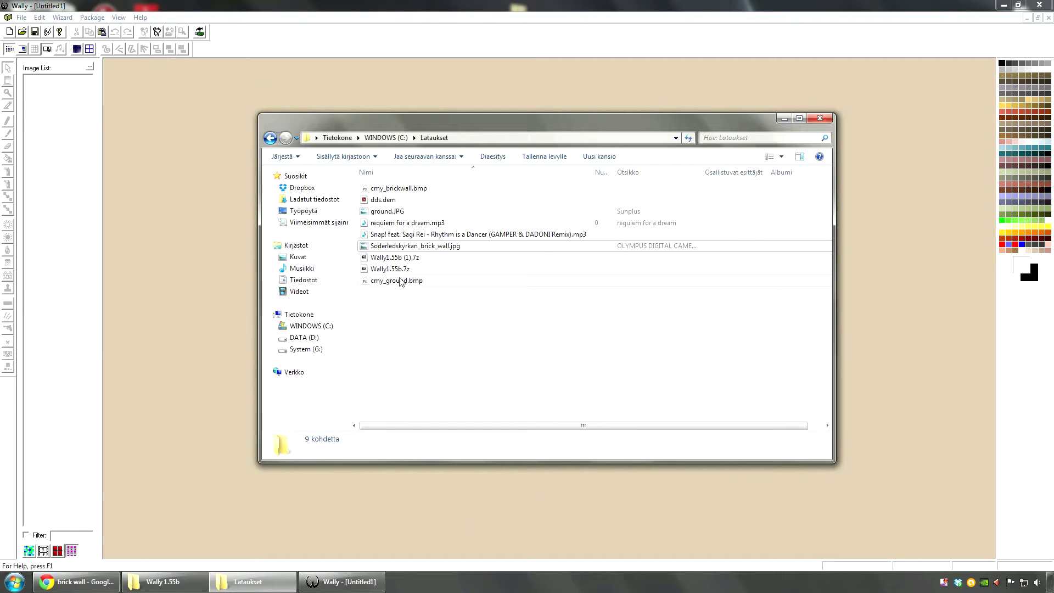
{"action": "left_click", "coordinate": [401, 281]}
{"action": "left_click", "coordinate": [408, 190], "text": "ctrl"}
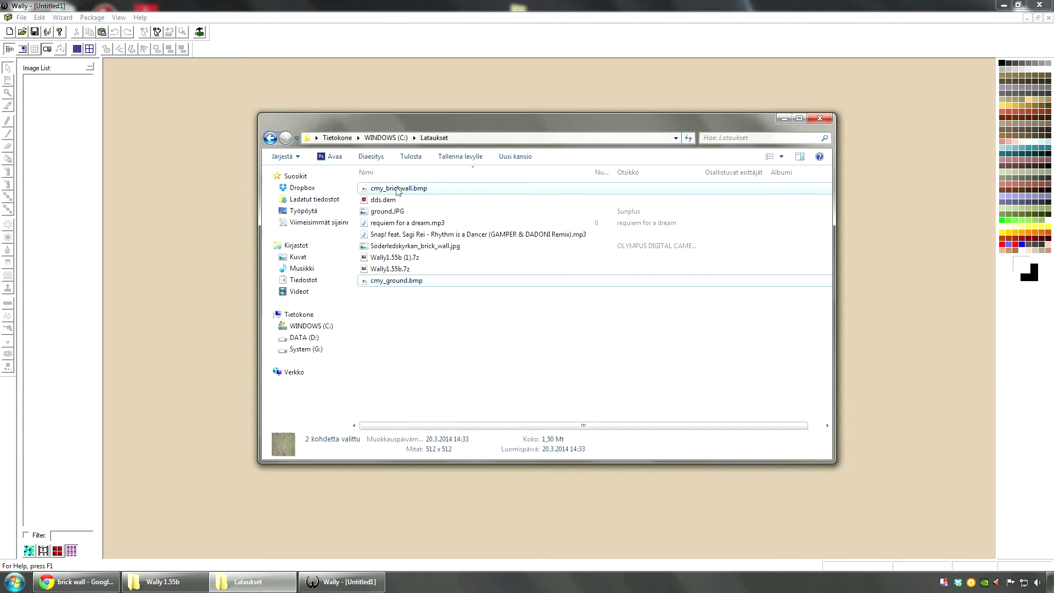
{"action": "left_click_drag", "start_coordinate": [192, 160], "coordinate": [188, 155]}
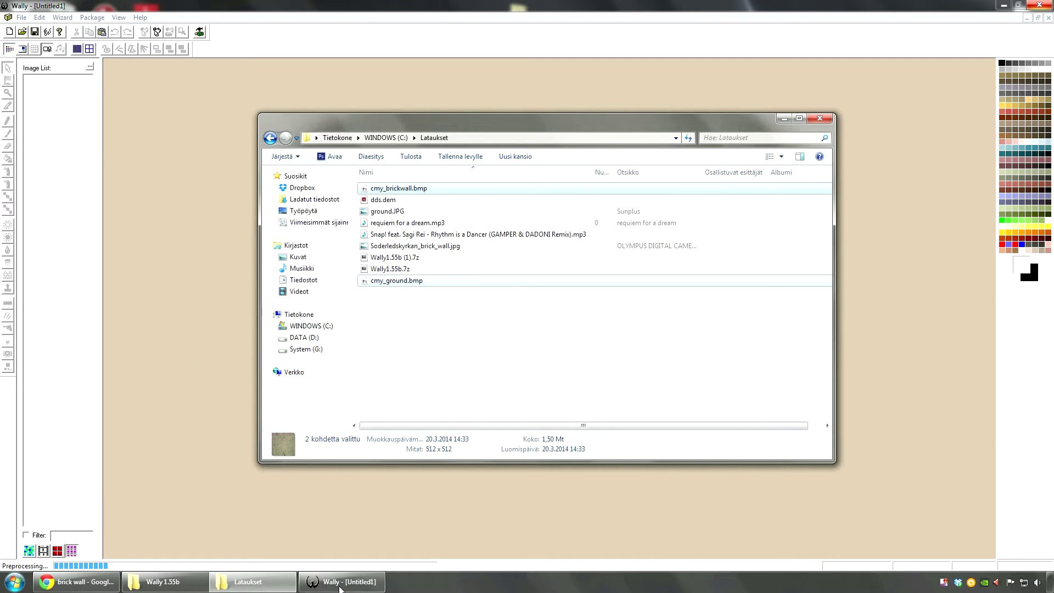
{"action": "left_click", "coordinate": [273, 583]}
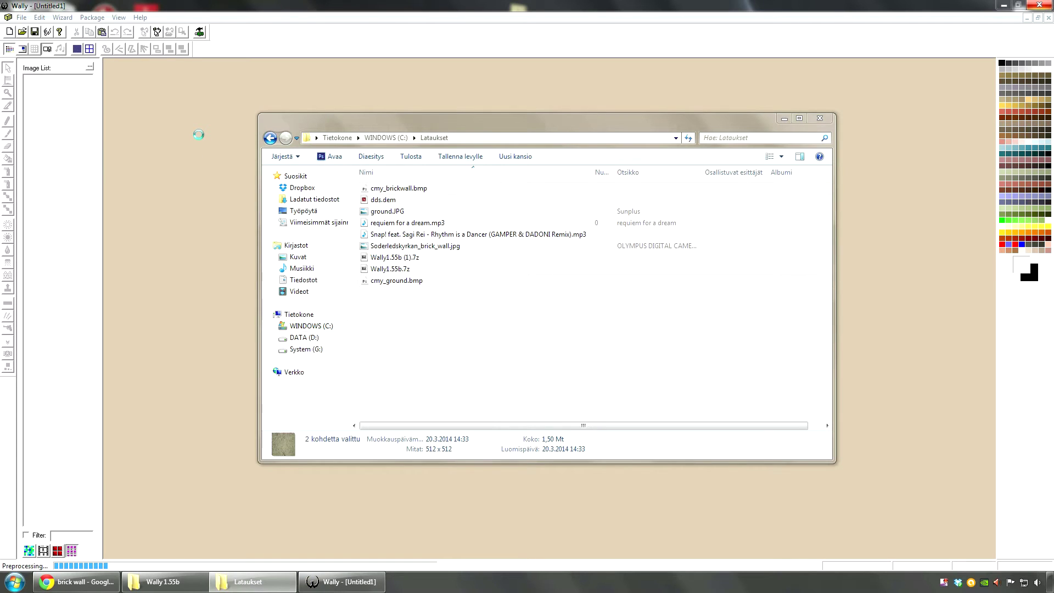
{"action": "left_click", "coordinate": [284, 581]}
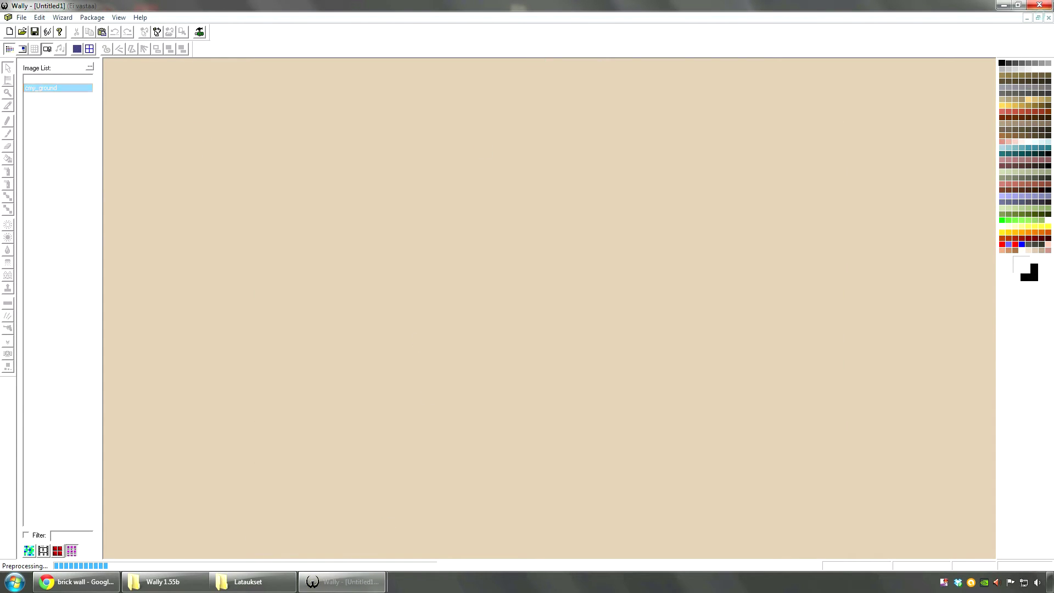
{"action": "left_click", "coordinate": [258, 582]}
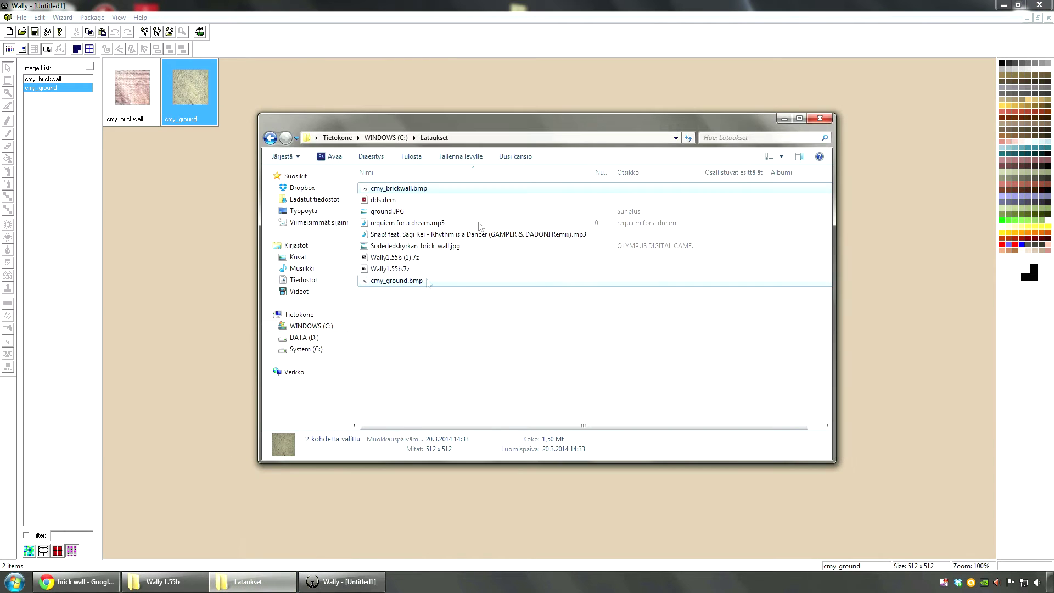
{"action": "left_click", "coordinate": [789, 115]}
Step: Switch back and forth between the cmy_brickwall and cmy_ground textures
{"action": "left_click", "coordinate": [135, 85]}
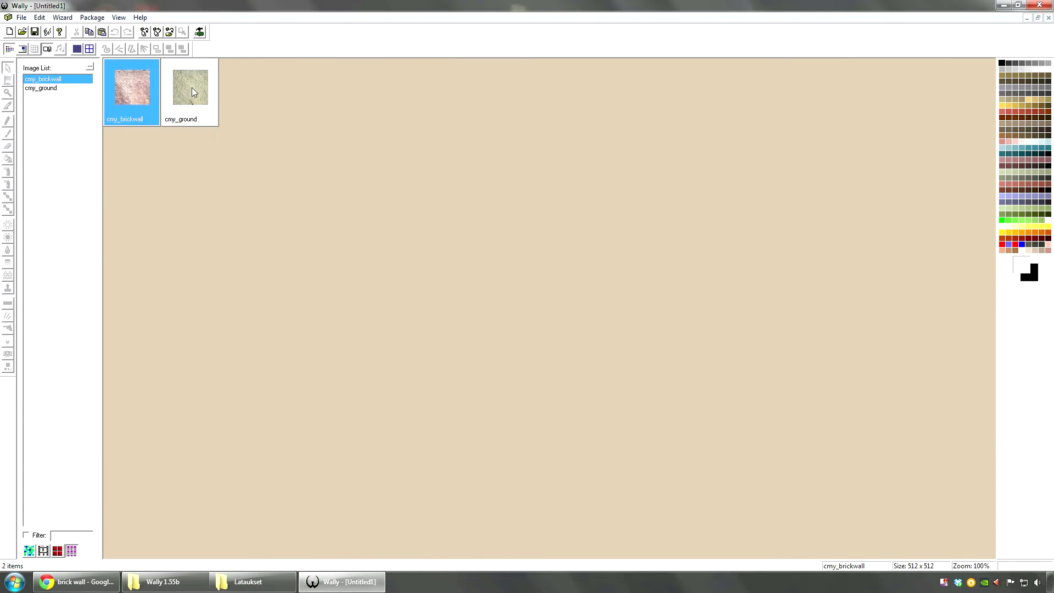
{"action": "left_click", "coordinate": [192, 87]}
{"action": "left_click", "coordinate": [137, 86]}
{"action": "left_click", "coordinate": [188, 89]}
{"action": "left_click", "coordinate": [135, 89]}
{"action": "left_click", "coordinate": [178, 90]}
{"action": "left_click", "coordinate": [136, 90]}
{"action": "left_click", "coordinate": [178, 89]}
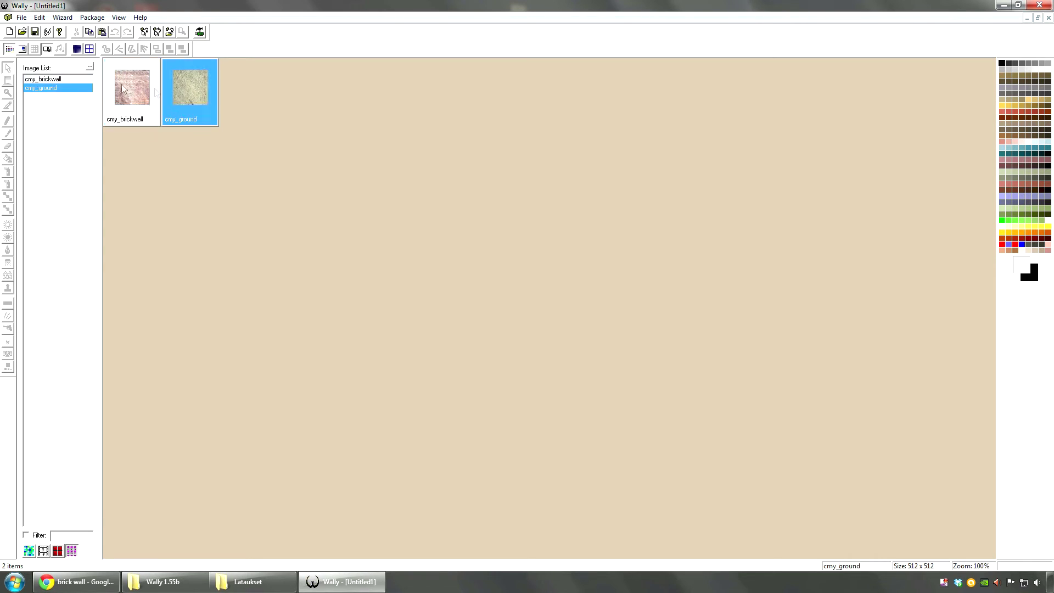
{"action": "left_click", "coordinate": [138, 89]}
{"action": "left_click", "coordinate": [175, 88]}
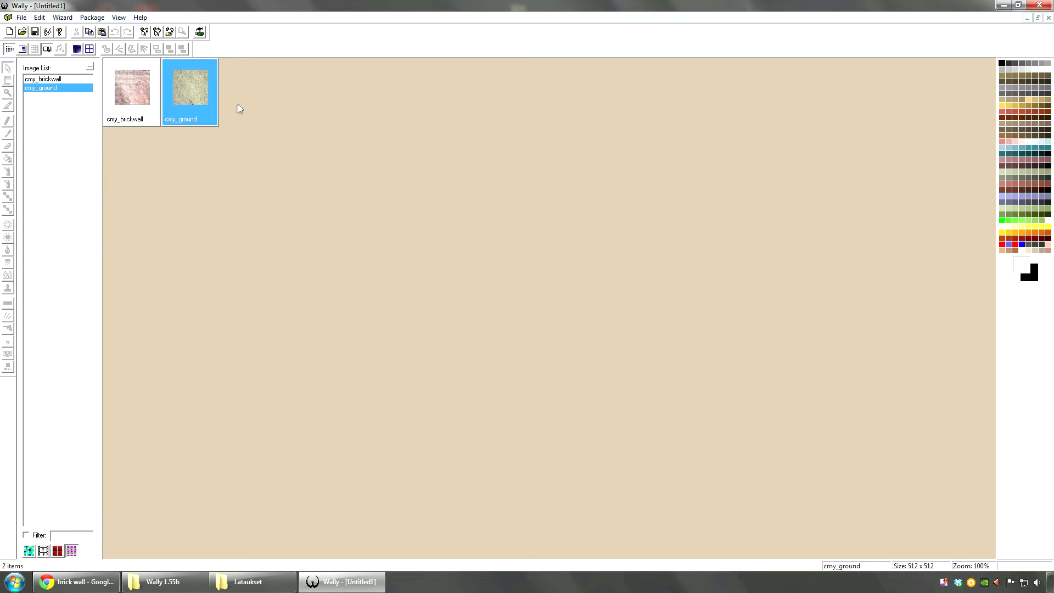
Step: Save the package as cmy_tutorial.wad in Half-Life Package format, then quit Wally
{"action": "left_click", "coordinate": [123, 83]}
{"action": "left_click", "coordinate": [22, 18]}
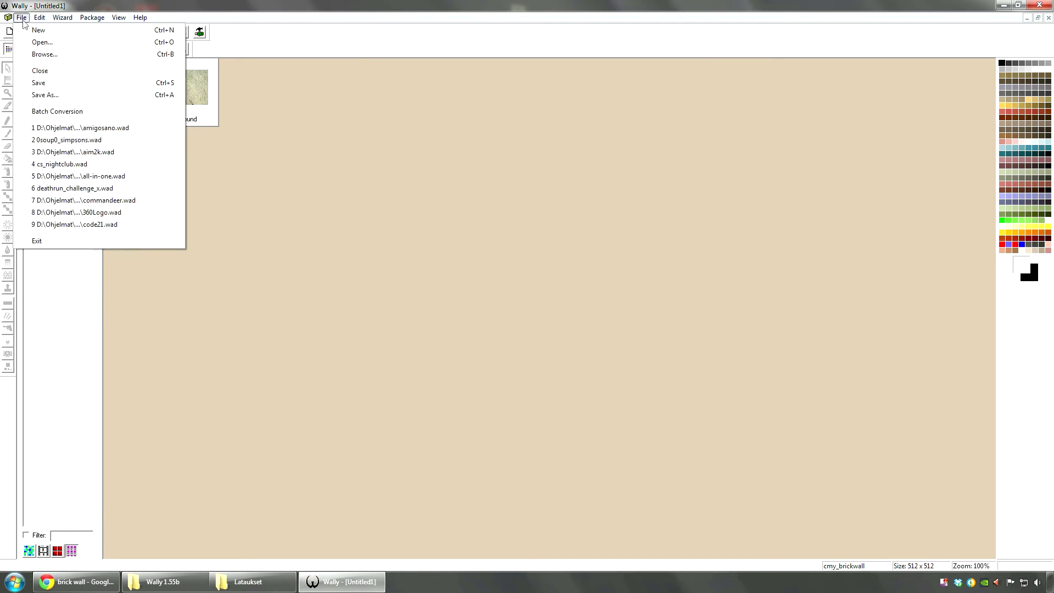
{"action": "left_click", "coordinate": [66, 96]}
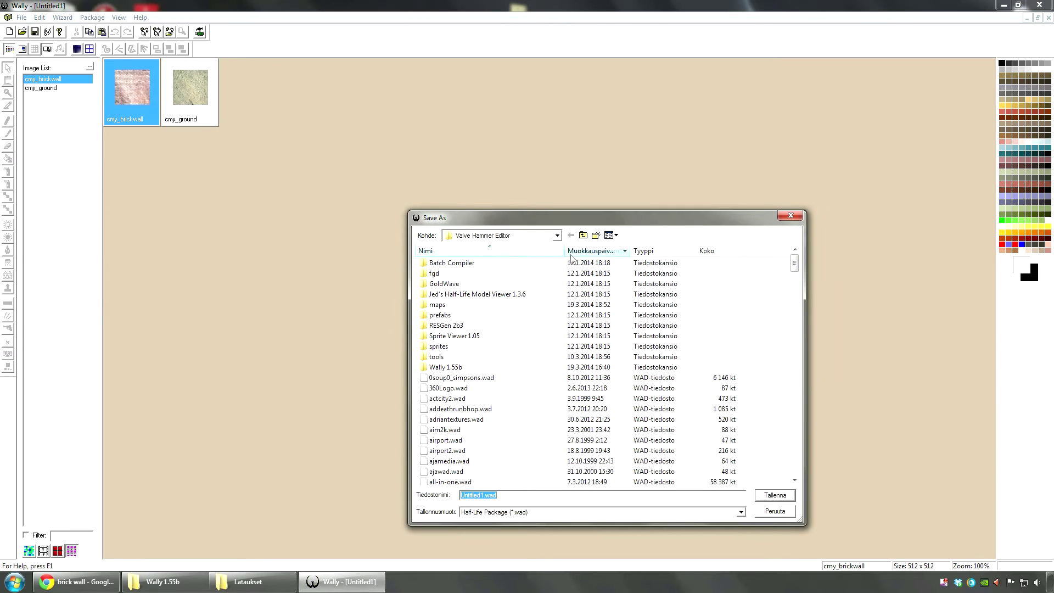
{"action": "left_click", "coordinate": [530, 514]}
{"action": "left_click", "coordinate": [525, 515]}
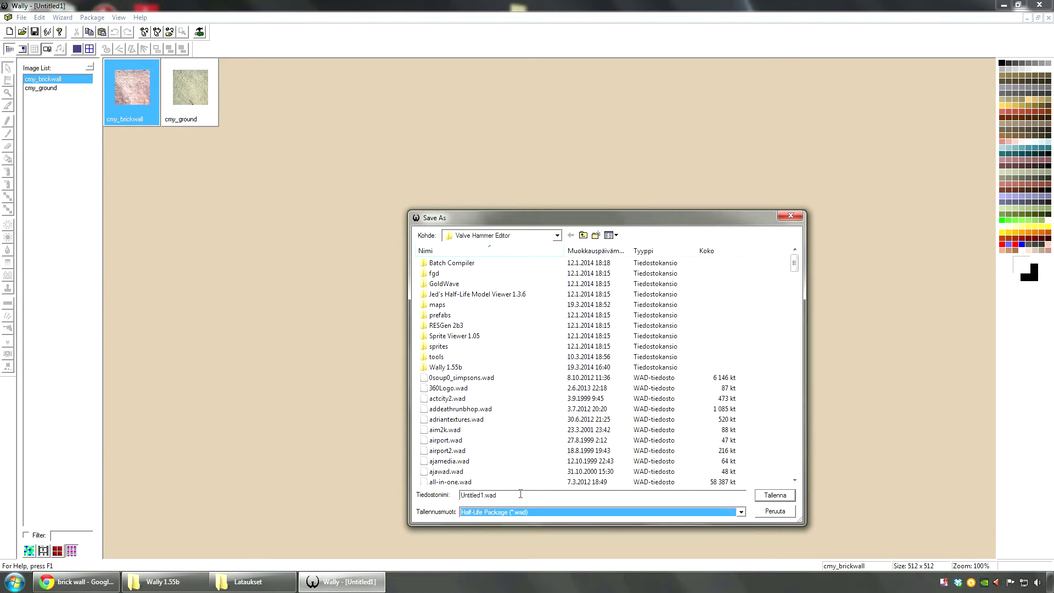
{"action": "left_click", "coordinate": [519, 495]}
{"action": "left_click", "coordinate": [525, 513]}
{"action": "left_click", "coordinate": [521, 517]}
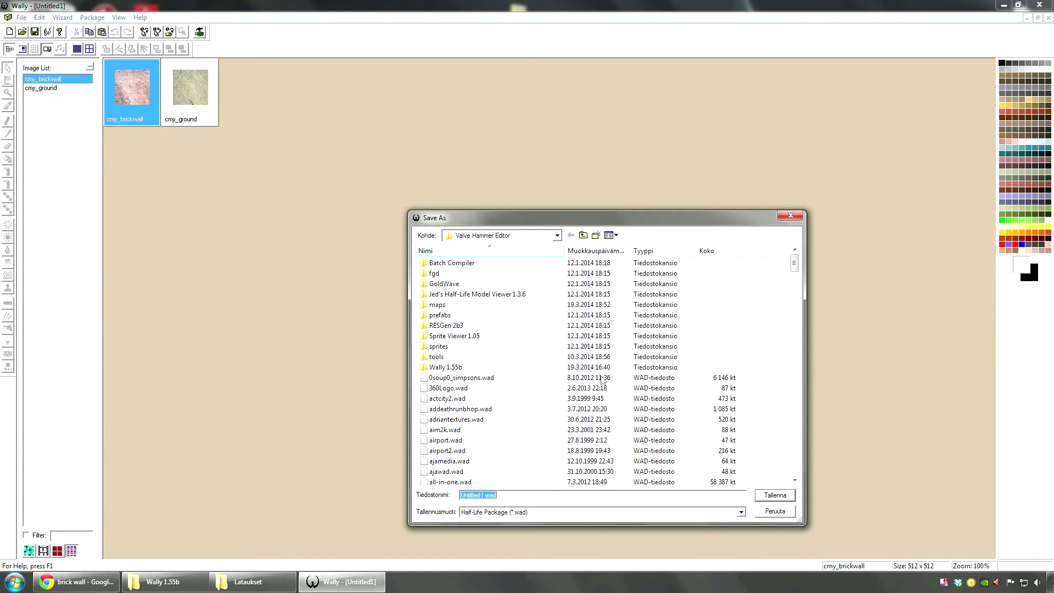
{"action": "type", "text": "cmy:"}
{"action": "left_click", "coordinate": [776, 496]}
{"action": "left_click", "coordinate": [22, 17]}
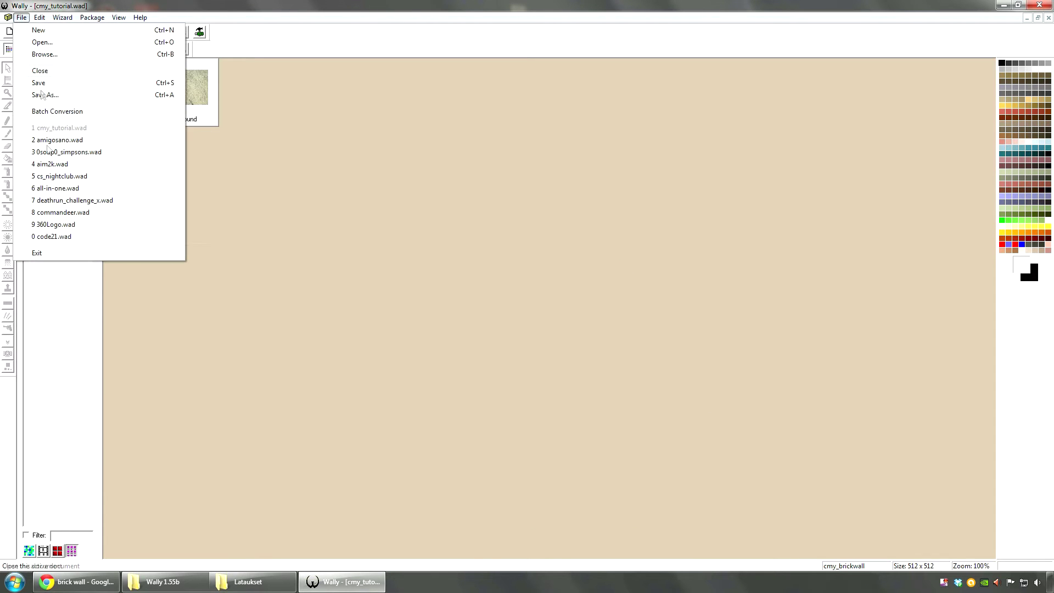
{"action": "left_click", "coordinate": [33, 251]}
Step: Launch Valve Hammer Editor and go to the texture WAD settings of its configuration
{"action": "double_click", "coordinate": [103, 475]}
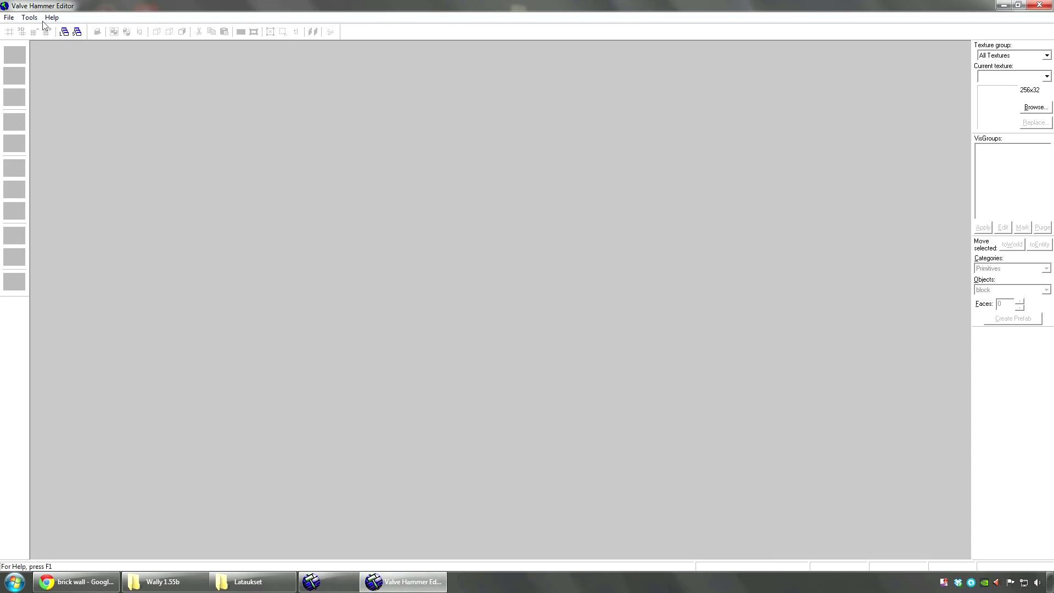
{"action": "left_click", "coordinate": [29, 17]}
{"action": "left_click", "coordinate": [51, 43]}
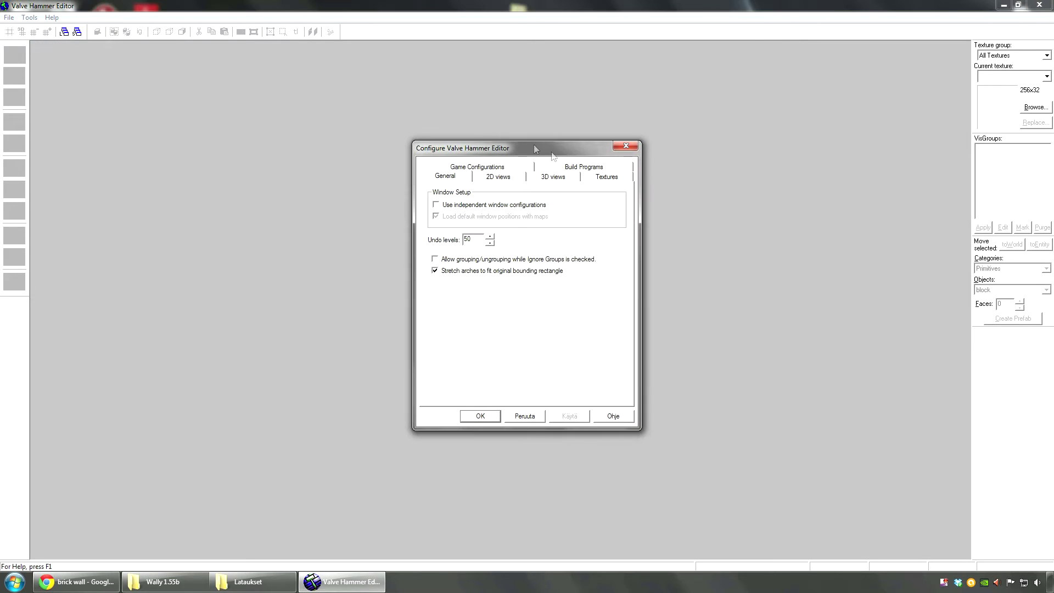
{"action": "left_click", "coordinate": [588, 178]}
{"action": "left_click", "coordinate": [587, 219]}
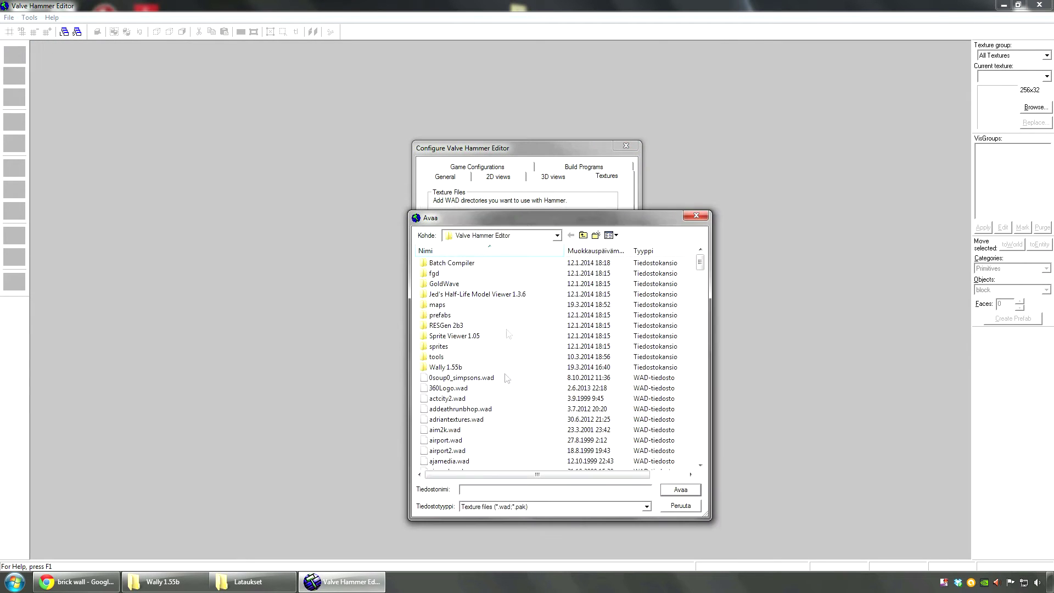
Step: Add cmy_tutorial.wad to the texture WAD list and apply the change
{"action": "left_click", "coordinate": [481, 399]}
{"action": "scroll", "coordinate": [531, 387], "scroll_direction": "down", "scroll_amount": 4}
{"action": "key", "text": "c"}
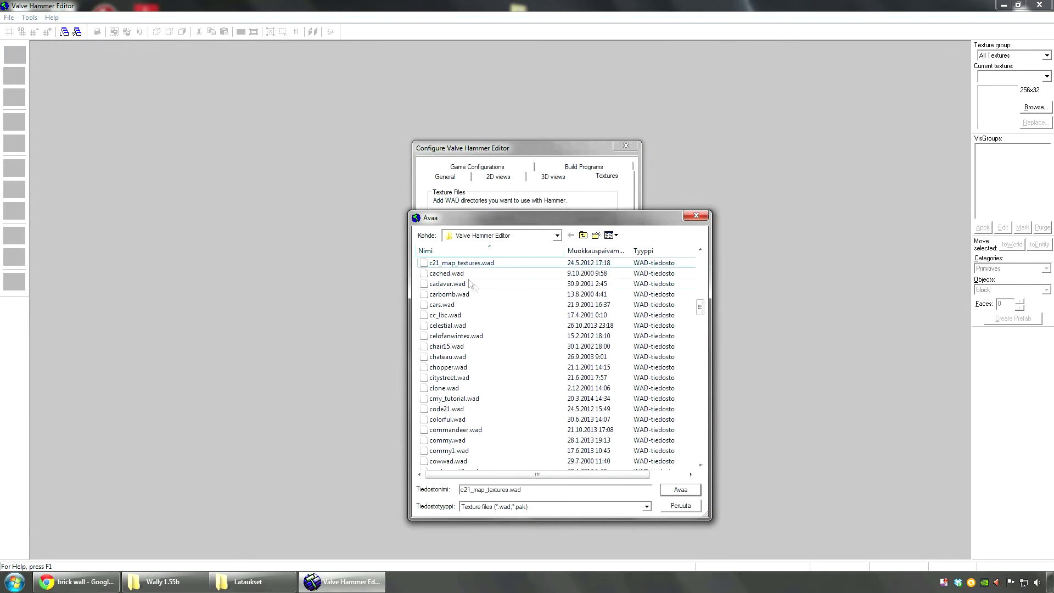
{"action": "left_click", "coordinate": [466, 399]}
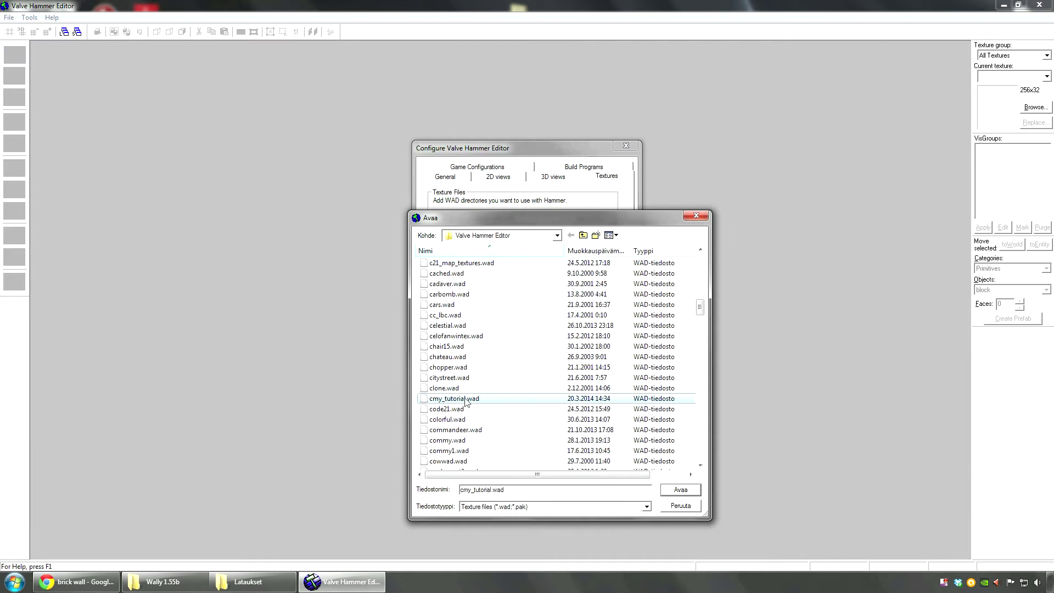
{"action": "left_click", "coordinate": [681, 489]}
{"action": "left_click", "coordinate": [568, 415]}
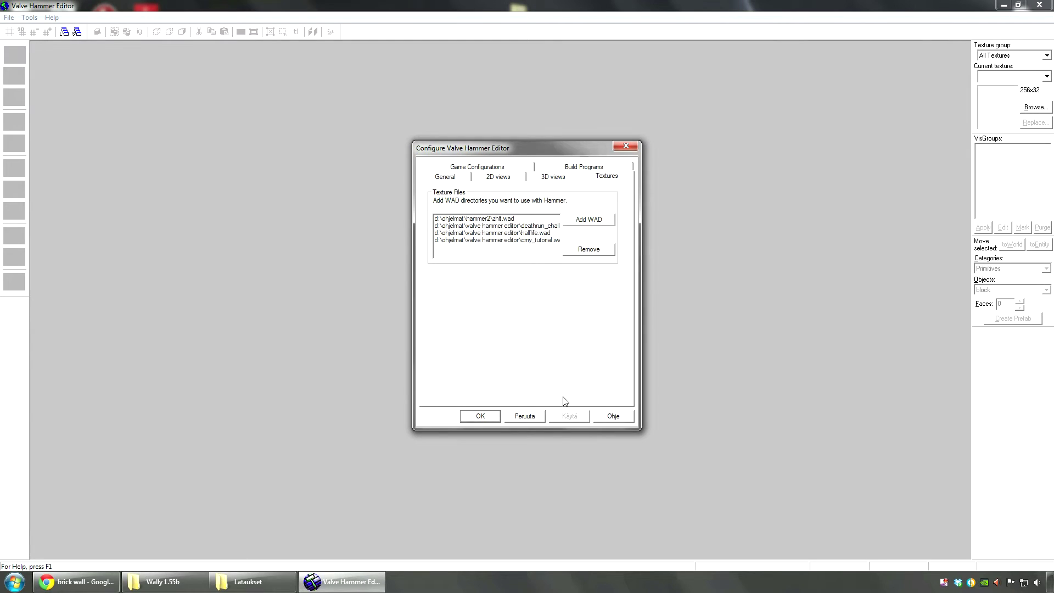
{"action": "left_click", "coordinate": [481, 417]}
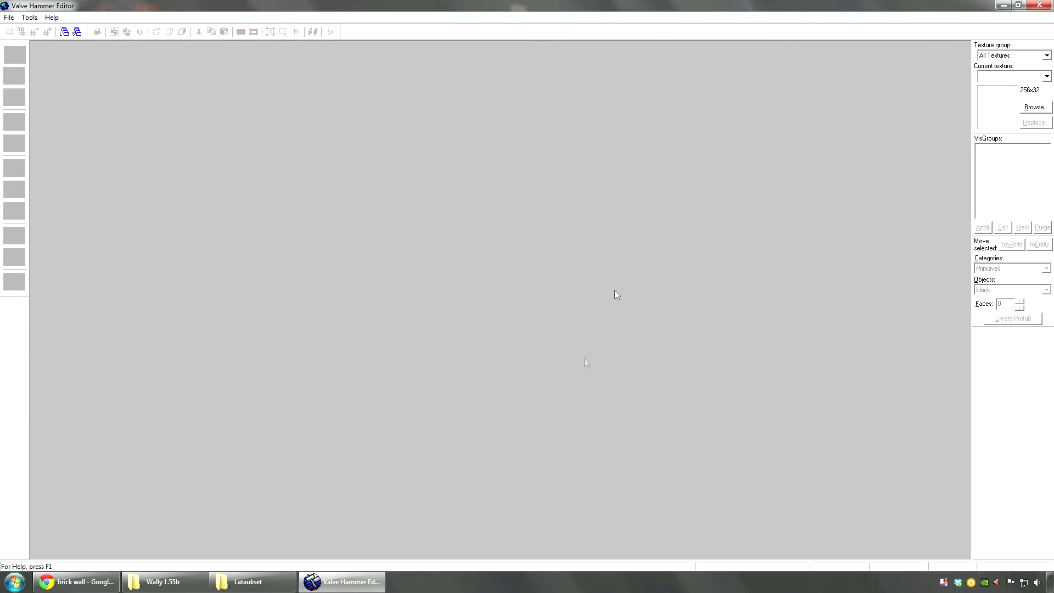
Step: Reopen the configuration to confirm cmy_tutorial.wad is listed, then close it without changes
{"action": "left_click", "coordinate": [29, 18]}
{"action": "left_click", "coordinate": [49, 44]}
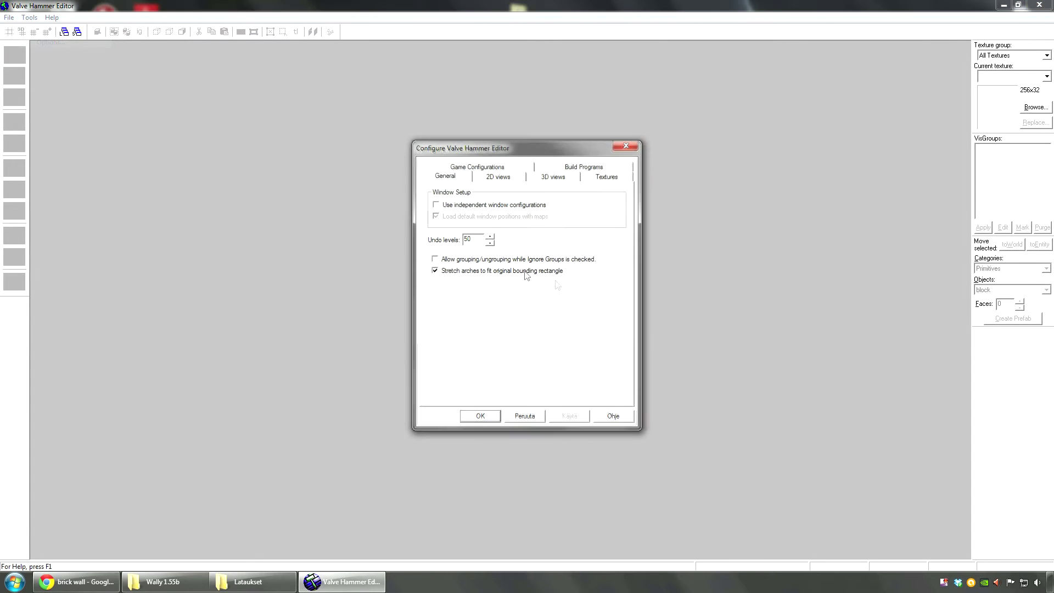
{"action": "left_click", "coordinate": [598, 181]}
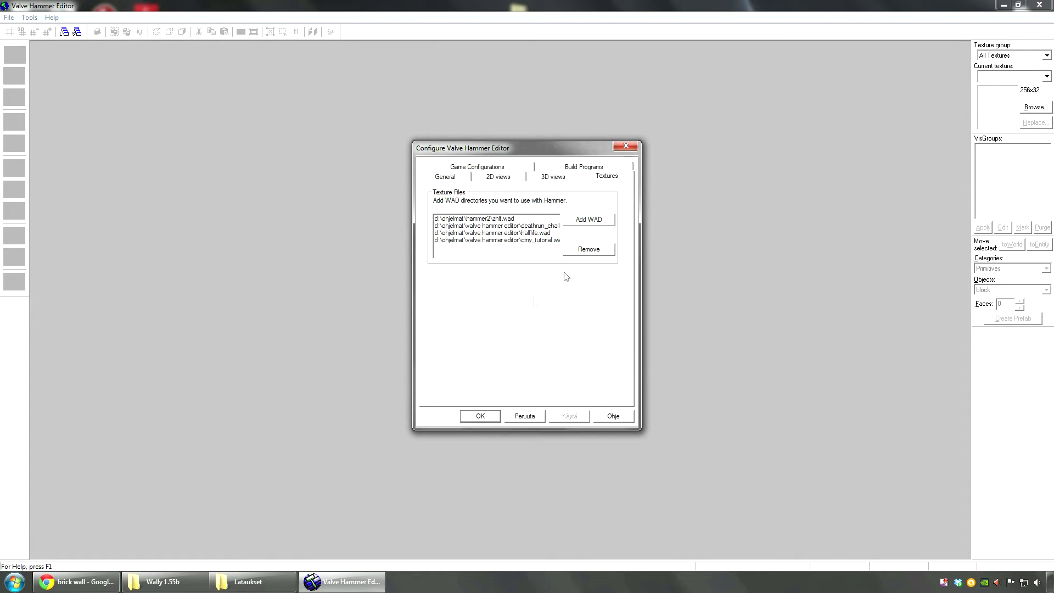
{"action": "left_click", "coordinate": [525, 416]}
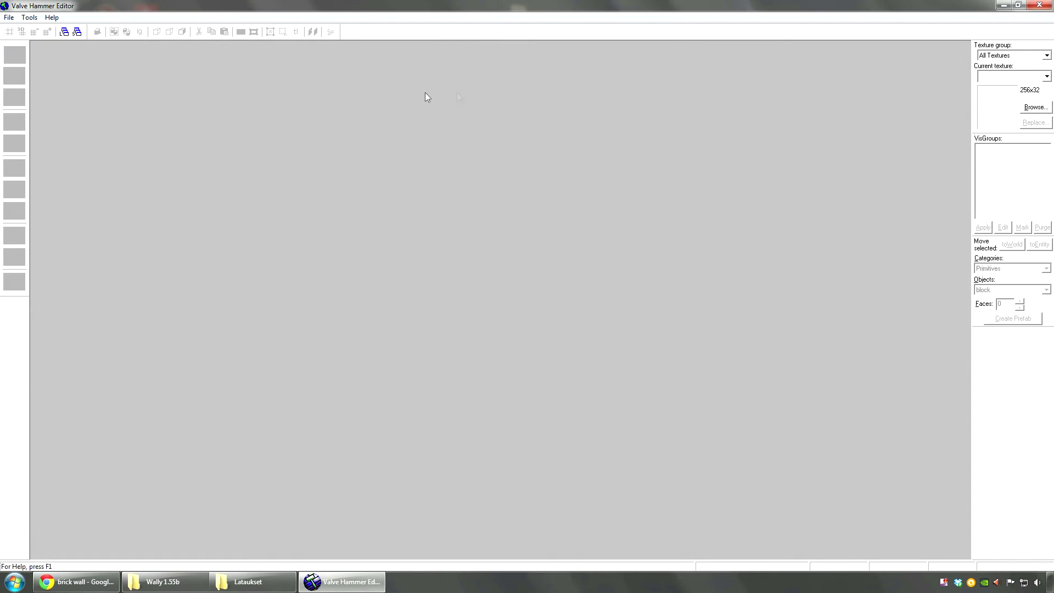
{"action": "left_click", "coordinate": [8, 20]}
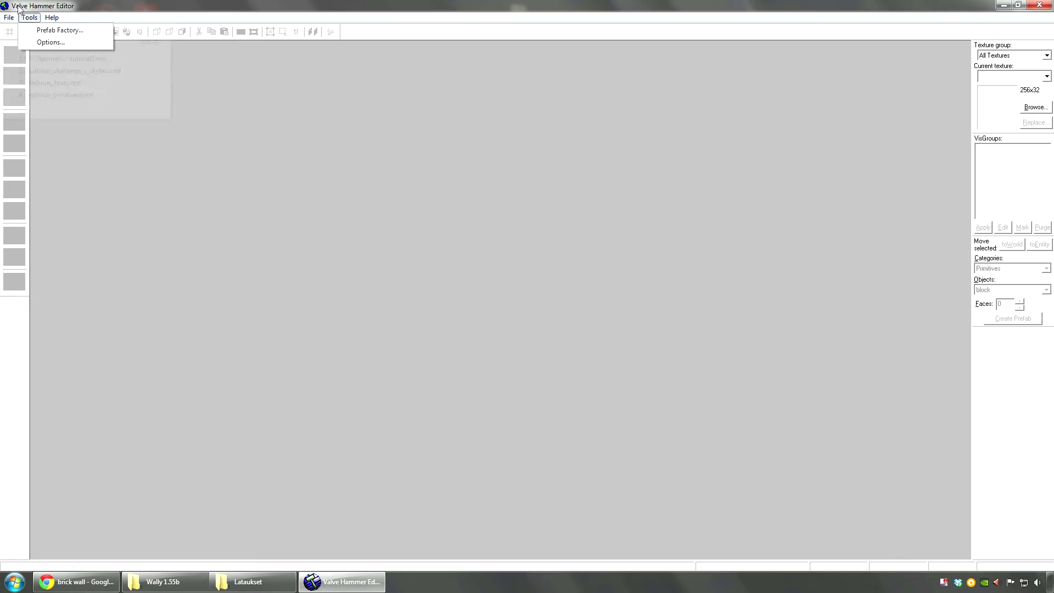
Step: Open the recent map tutorial3.rmf and select a wall face in the 3D view
{"action": "left_click", "coordinate": [49, 58]}
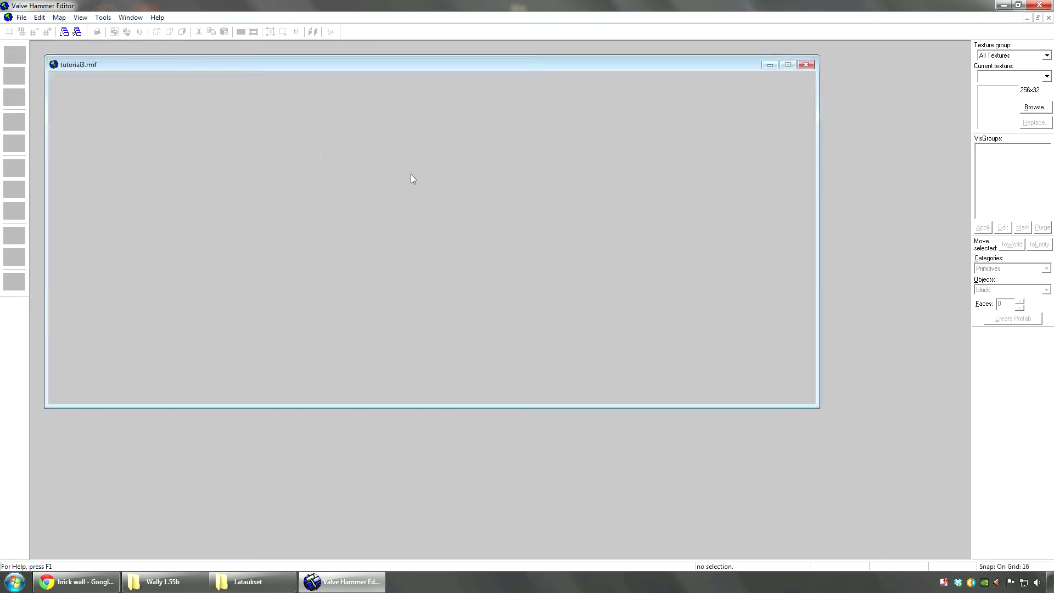
{"action": "key", "text": "z"}
{"action": "key", "text": "w"}
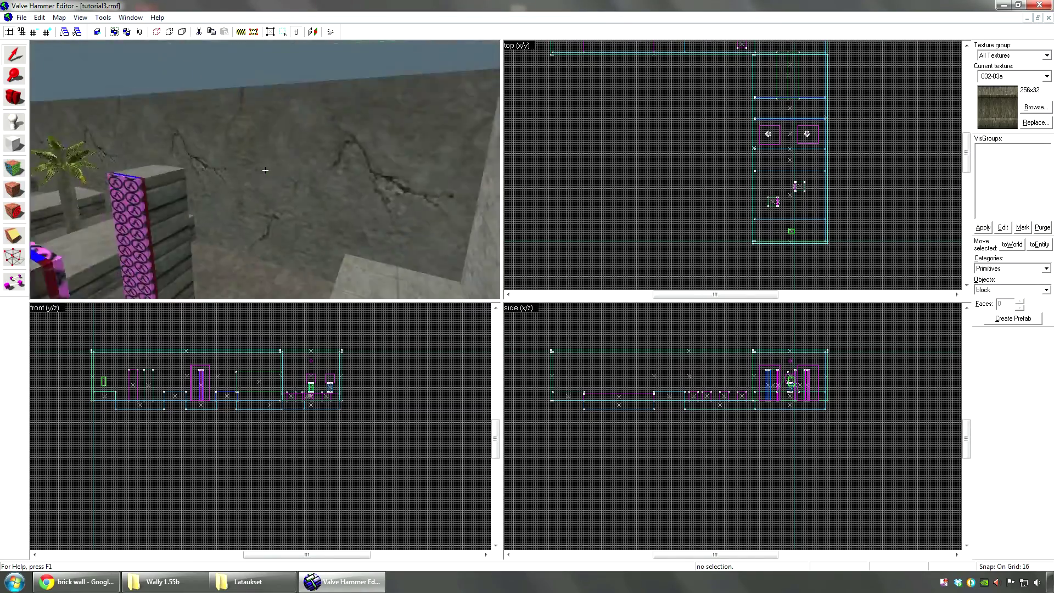
{"action": "key", "text": "w"}
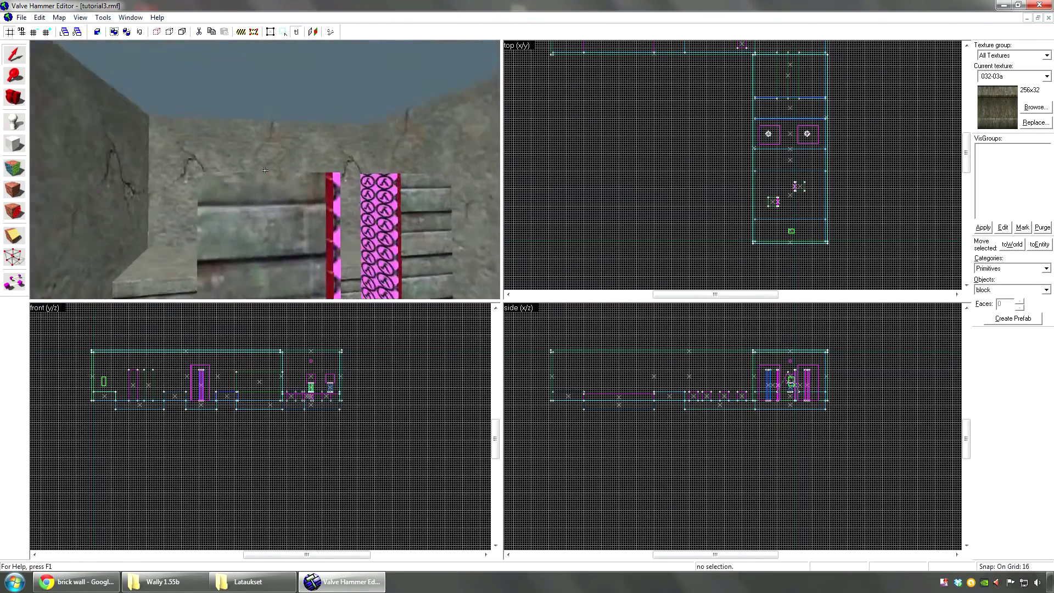
{"action": "key", "text": "w"}
{"action": "key", "text": "z"}
{"action": "key", "text": "shift+a"}
{"action": "left_click", "coordinate": [264, 170]}
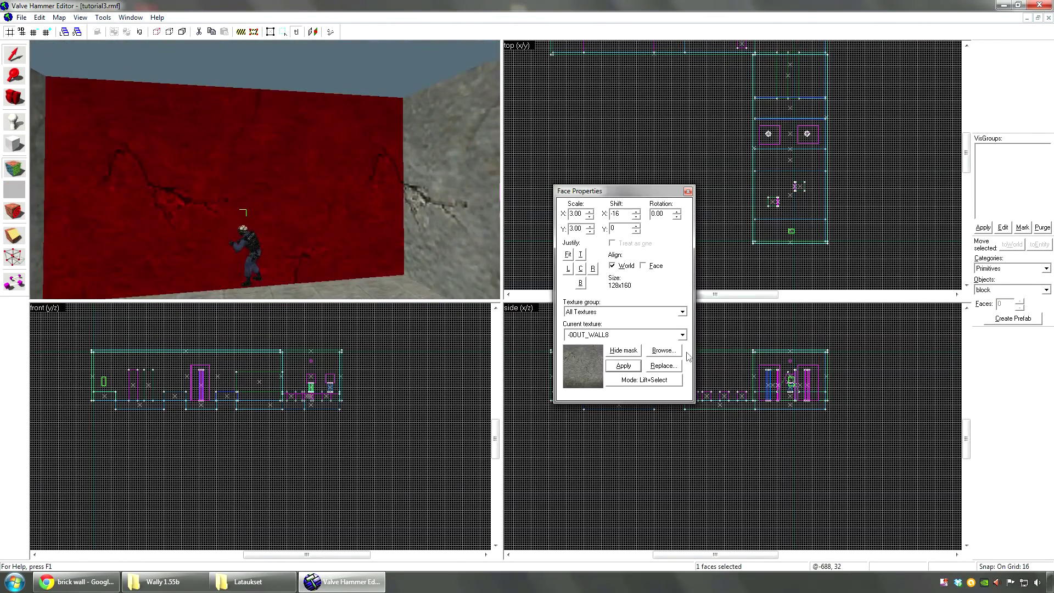
Step: Apply the cmy_brickwall texture to the selected wall at a scale of 1
{"action": "left_click", "coordinate": [654, 352]}
{"action": "type", "text": "cmy"}
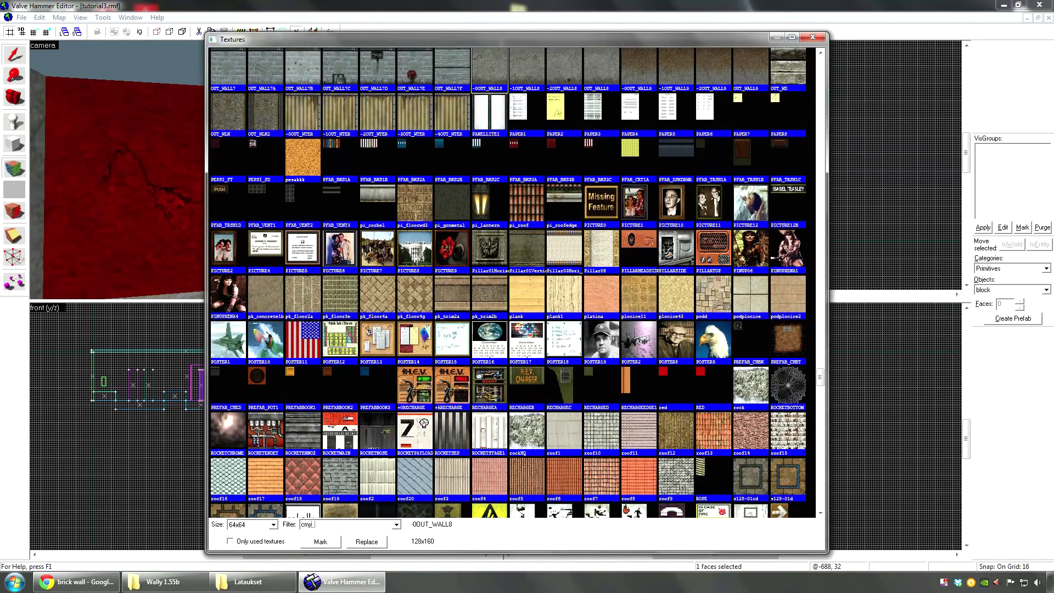
{"action": "type", "text": "_"}
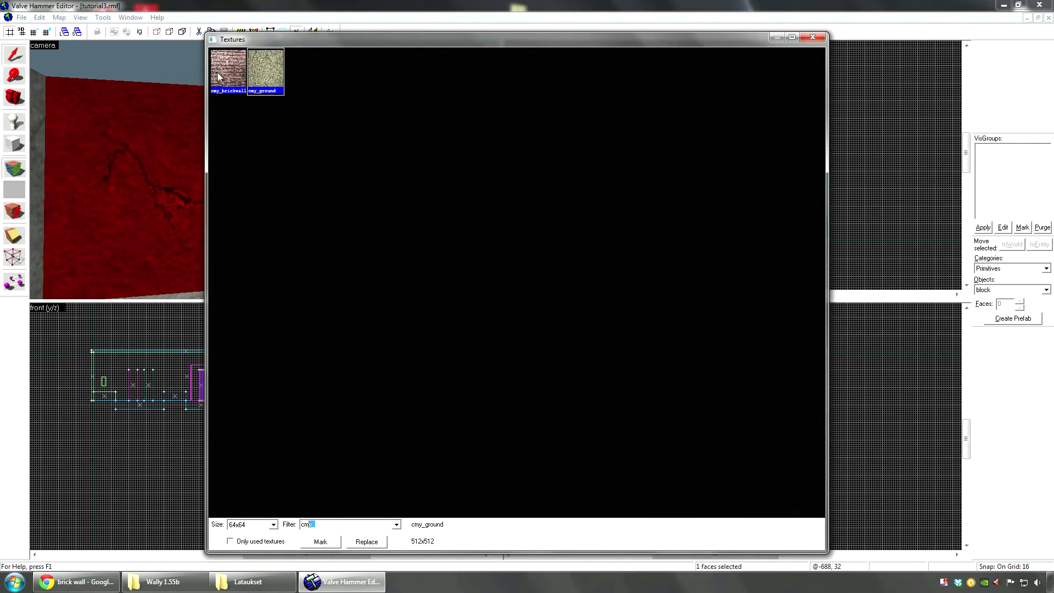
{"action": "double_click", "coordinate": [231, 73]}
{"action": "left_click", "coordinate": [624, 366]}
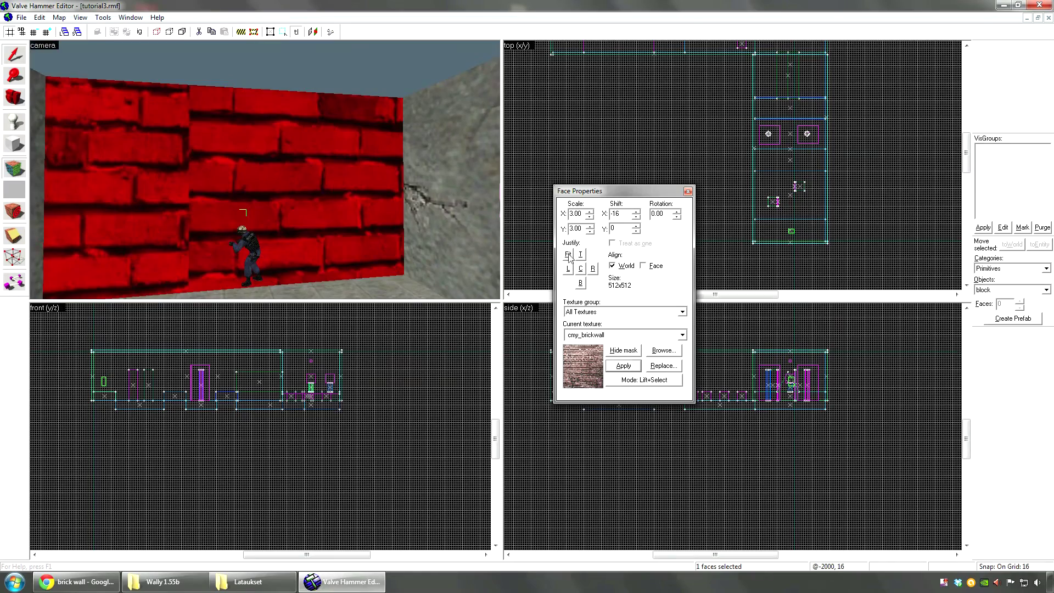
{"action": "left_click", "coordinate": [568, 254]}
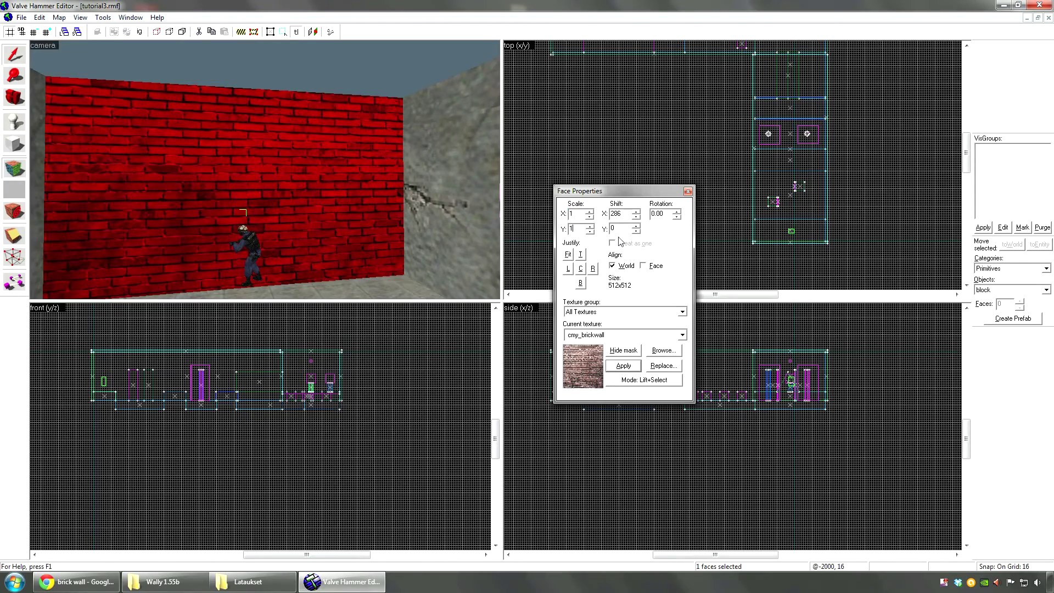
{"action": "left_click", "coordinate": [334, 222]}
Step: Copy the brick texture onto the neighbouring wall with a right-click
{"action": "left_click", "coordinate": [336, 222]}
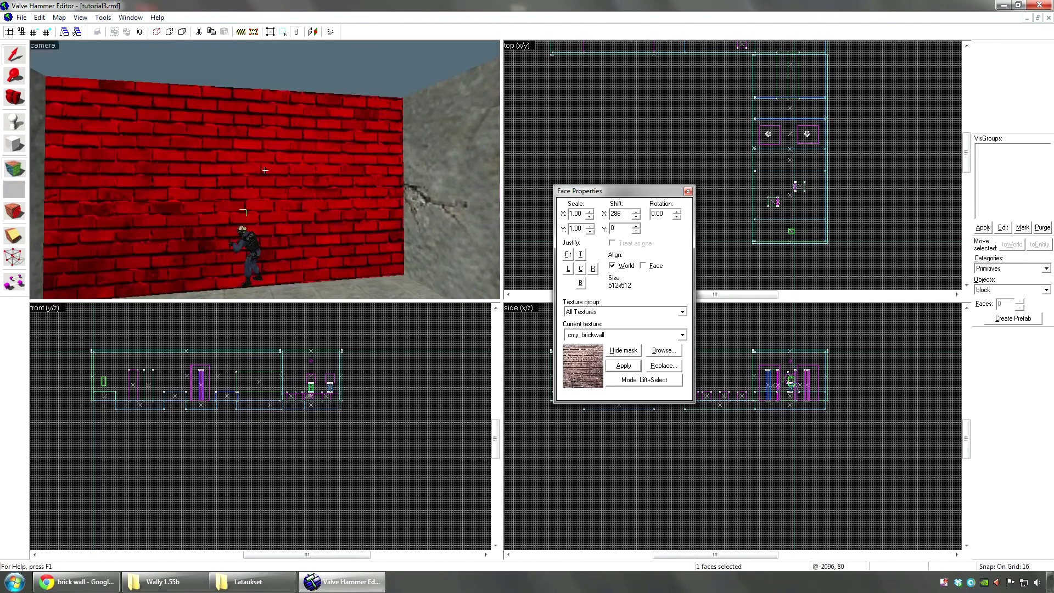
{"action": "key", "text": "z"}
{"action": "right_click", "coordinate": [265, 170]}
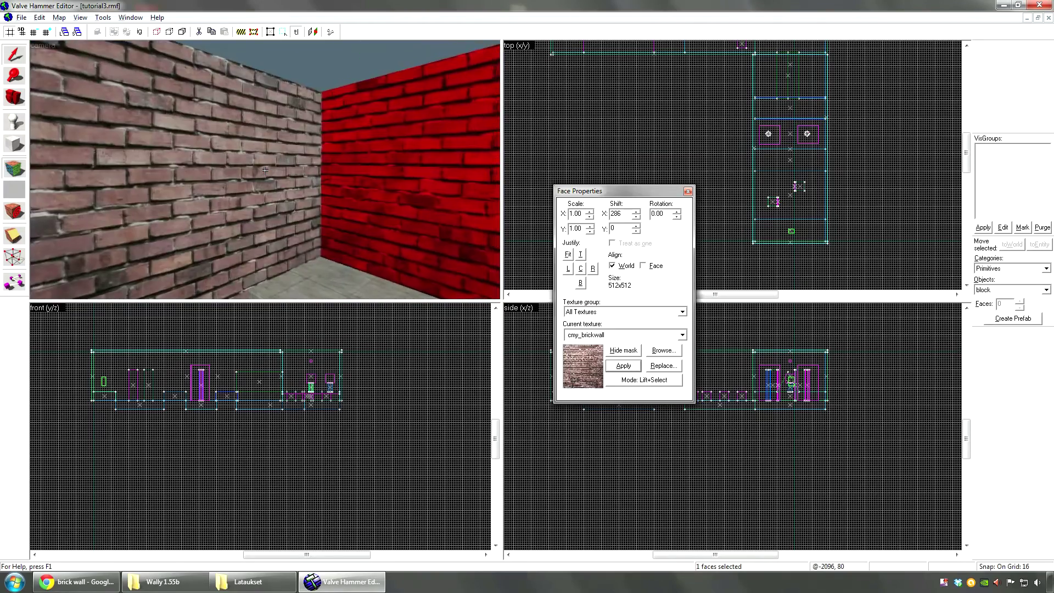
{"action": "key", "text": "shift+s"}
{"action": "key", "text": "s"}
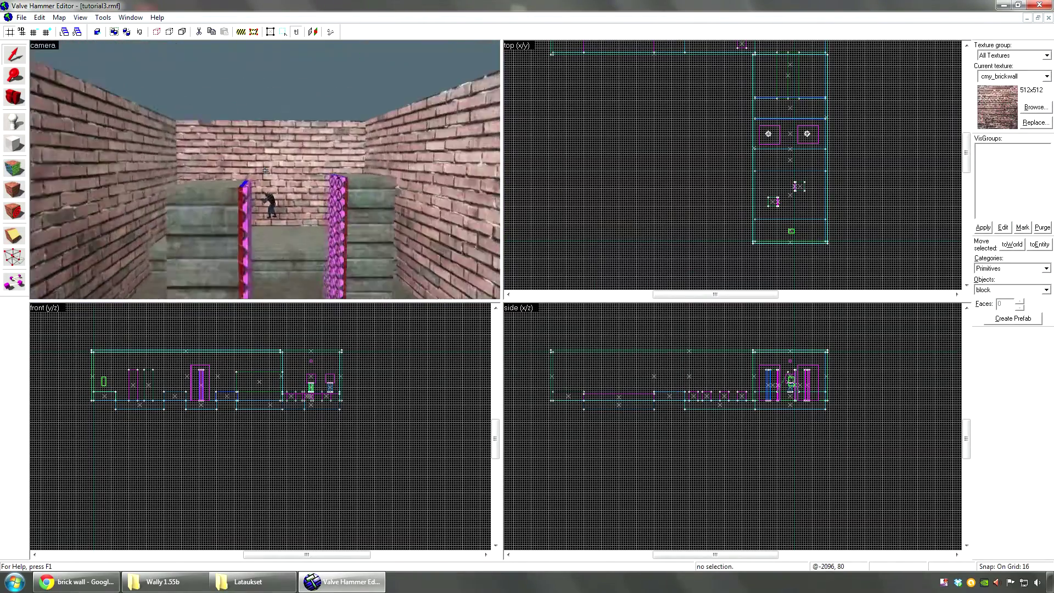
{"action": "key", "text": "w"}
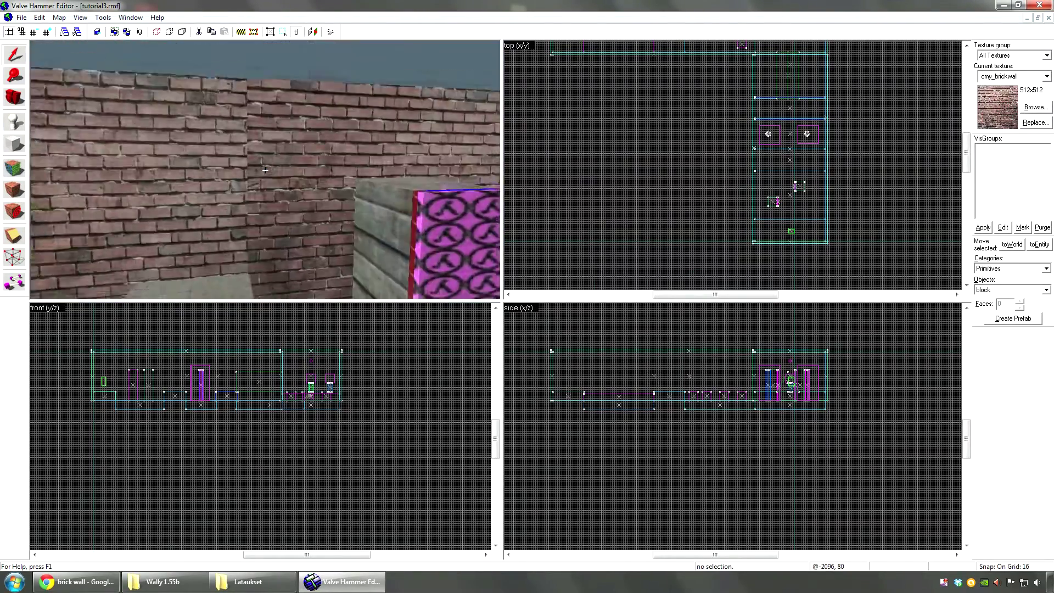
{"action": "key", "text": "shift+a"}
Step: Select two more brick wall faces around the room, then close face editing
{"action": "left_click", "coordinate": [265, 170]}
{"action": "key", "text": "shift+s"}
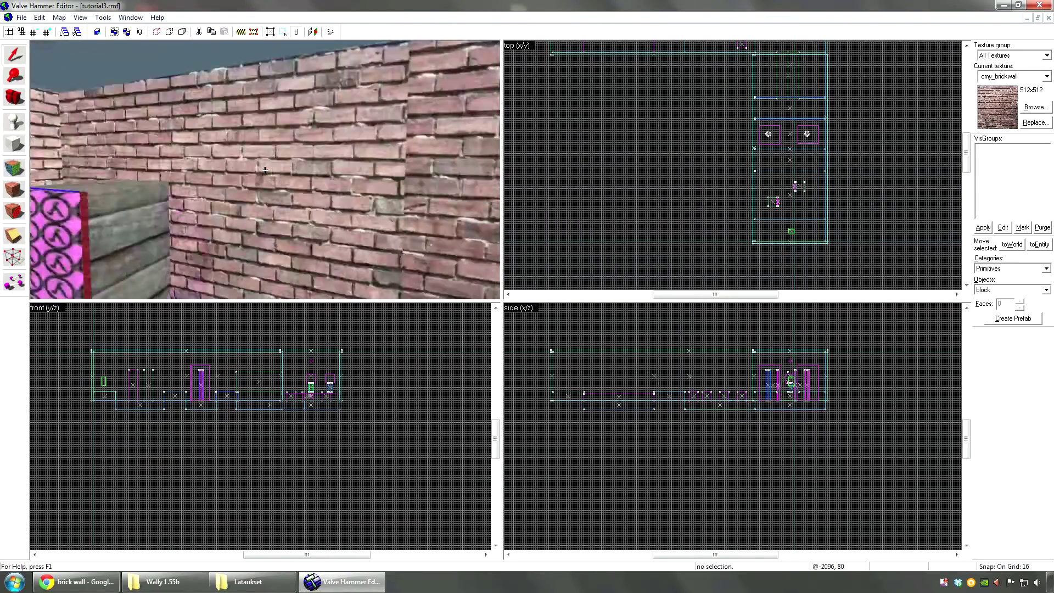
{"action": "key", "text": "s"}
{"action": "key", "text": "w"}
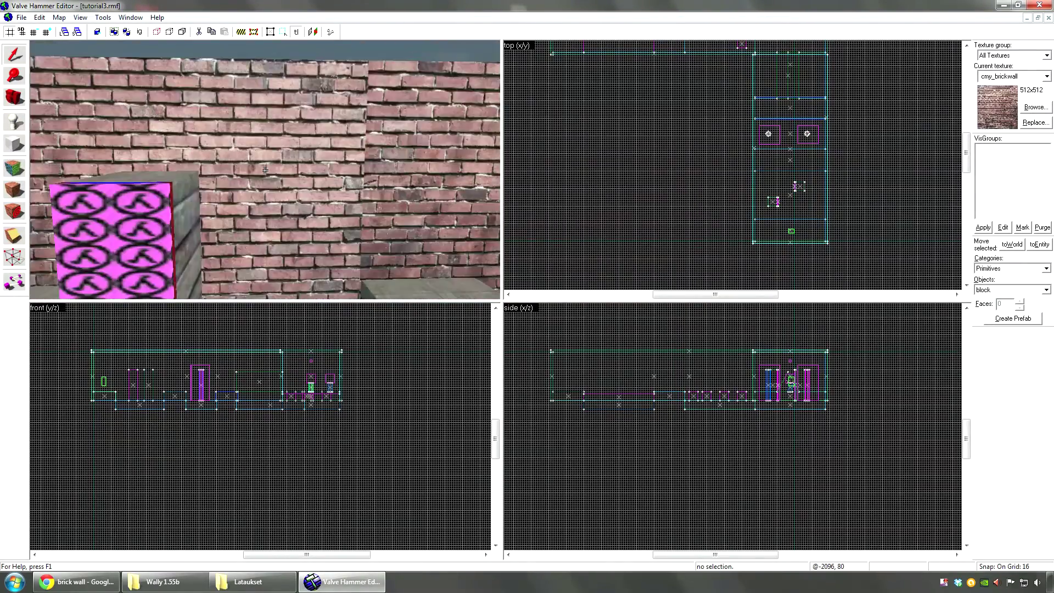
{"action": "key", "text": "shift+a"}
{"action": "left_click", "coordinate": [264, 170]}
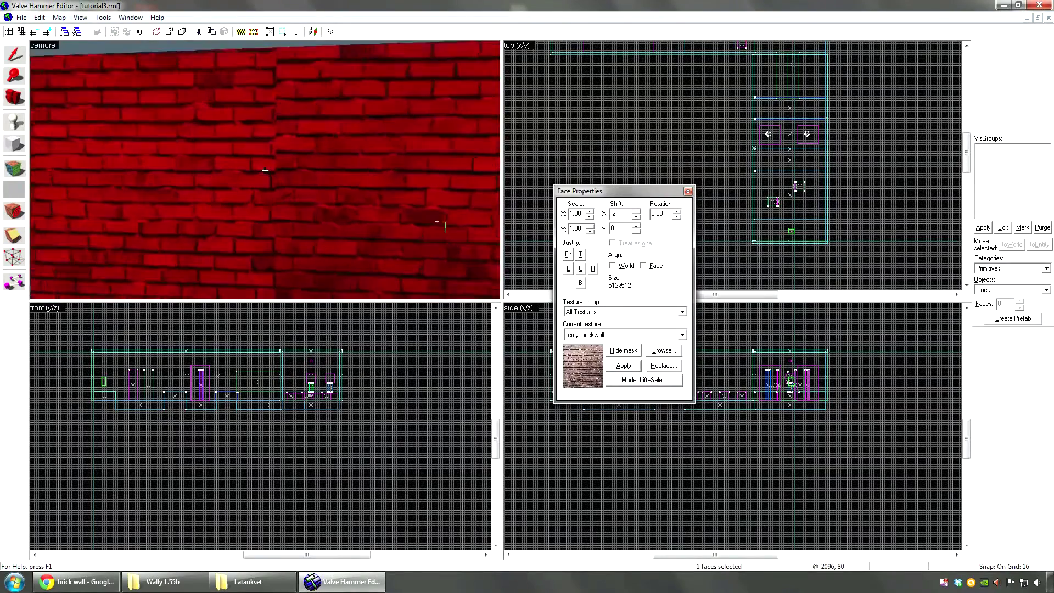
{"action": "key", "text": "w"}
{"action": "key", "text": "shift+a"}
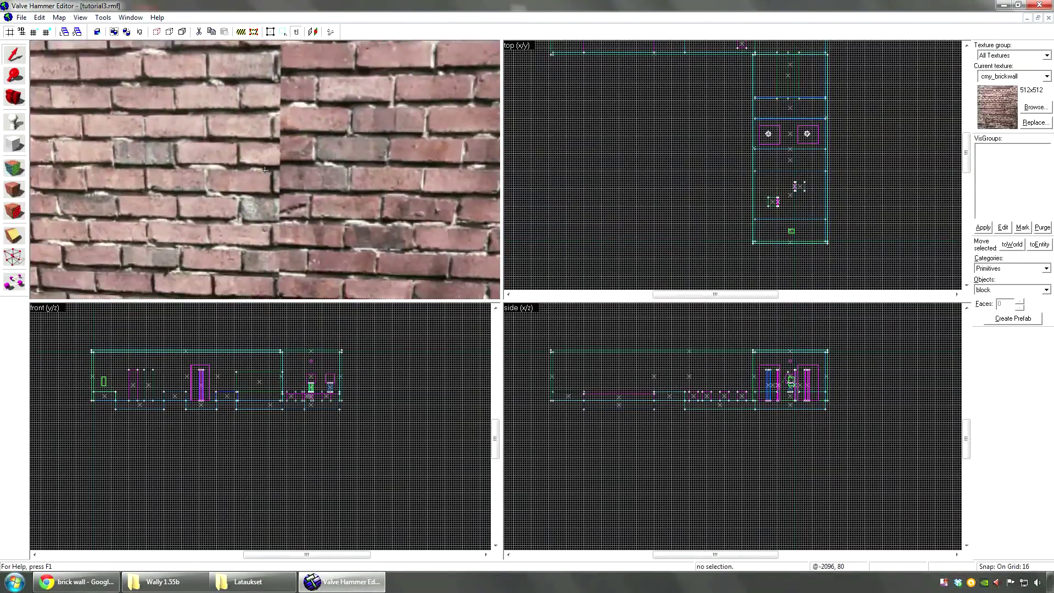
Step: Fly the camera in and out to inspect the brick wall and room corner
{"action": "key", "text": "w"}
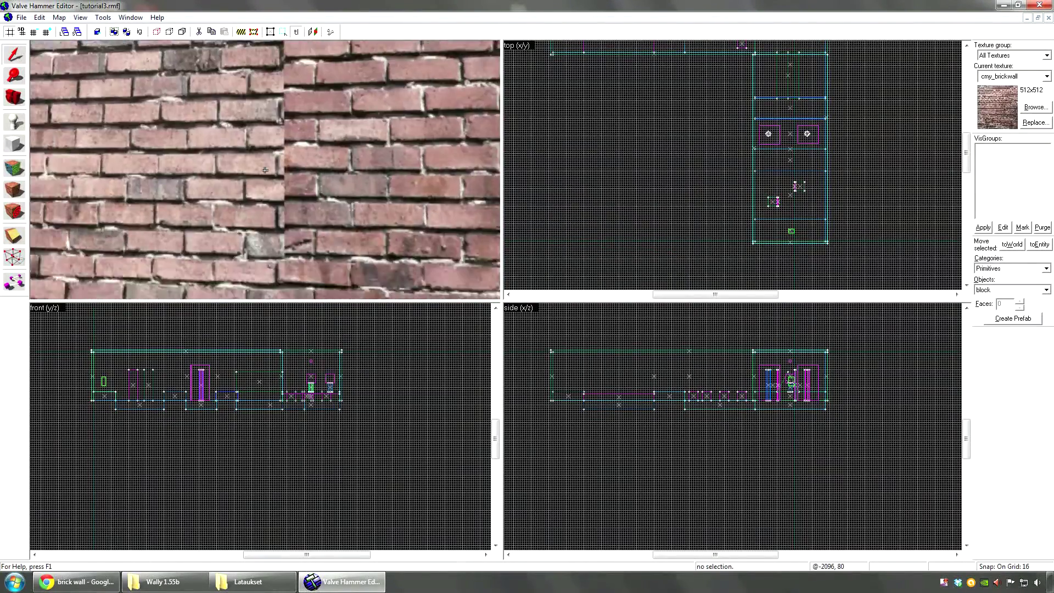
{"action": "key", "text": "s"}
{"action": "key", "text": "w"}
{"action": "key", "text": "s"}
{"action": "key", "text": "w"}
{"action": "key", "text": "s"}
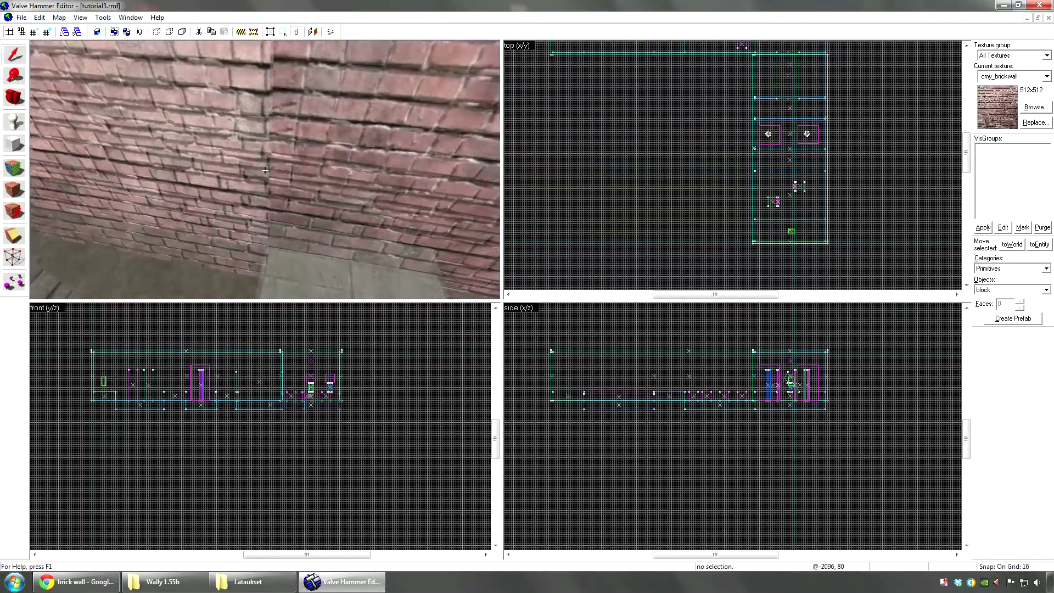
{"action": "key", "text": "w"}
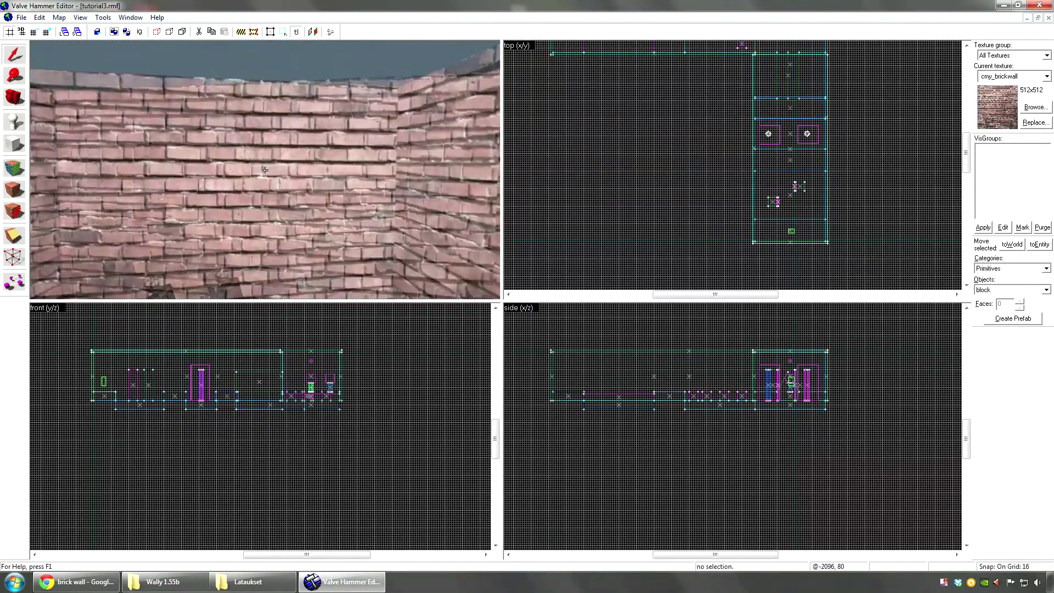
{"action": "key", "text": "s"}
{"action": "key", "text": "w"}
Step: Select the remaining untextured wall faces, then close face editing
{"action": "key", "text": "shift+a"}
{"action": "left_click", "coordinate": [264, 170]}
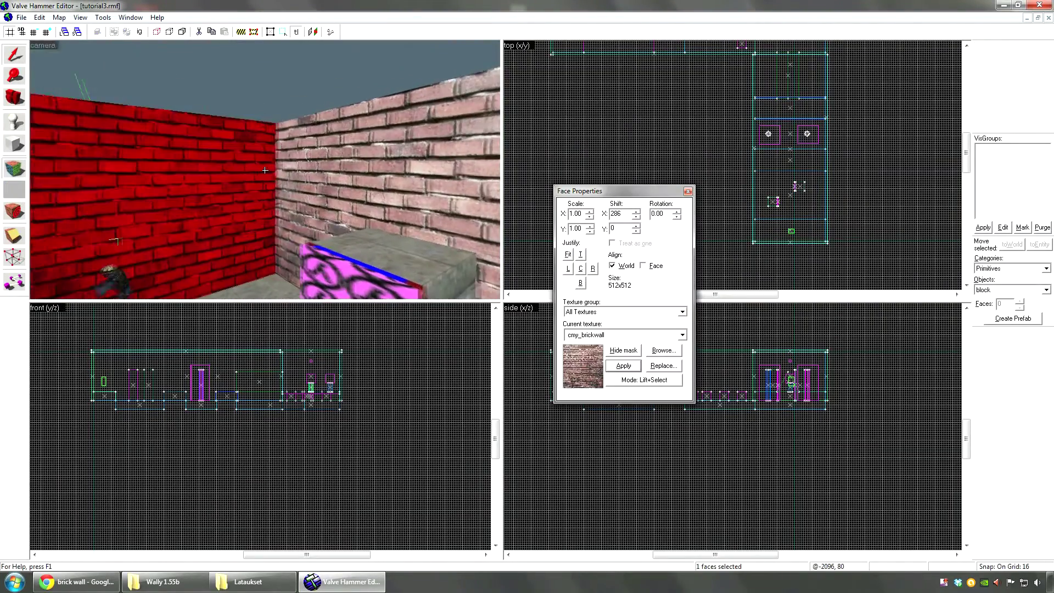
{"action": "key", "text": "shift+a"}
{"action": "key", "text": "shift+a"}
{"action": "left_click", "coordinate": [265, 170]}
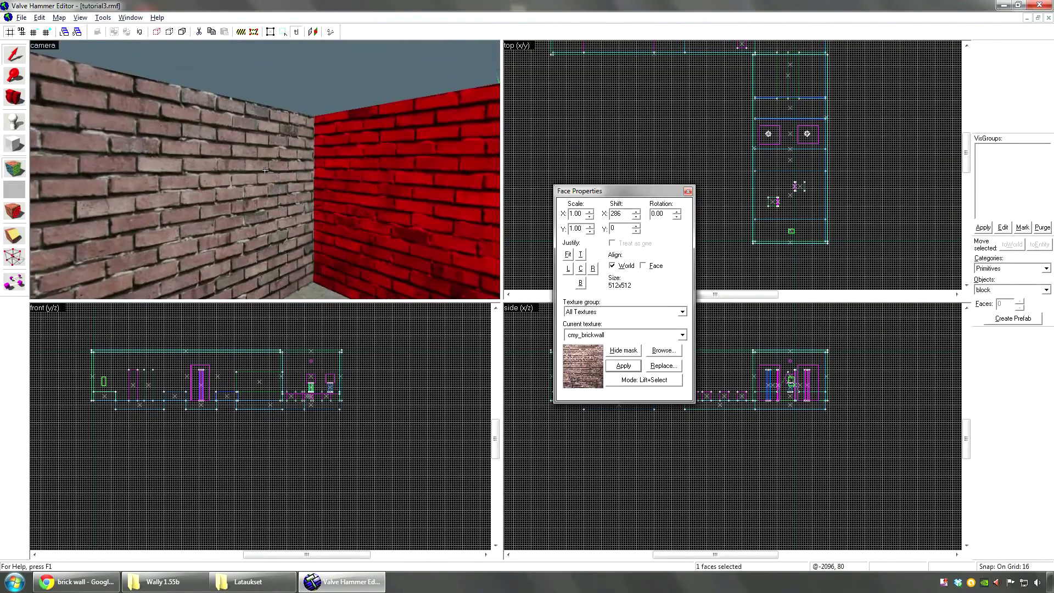
{"action": "key", "text": "shift+a"}
{"action": "key", "text": "w"}
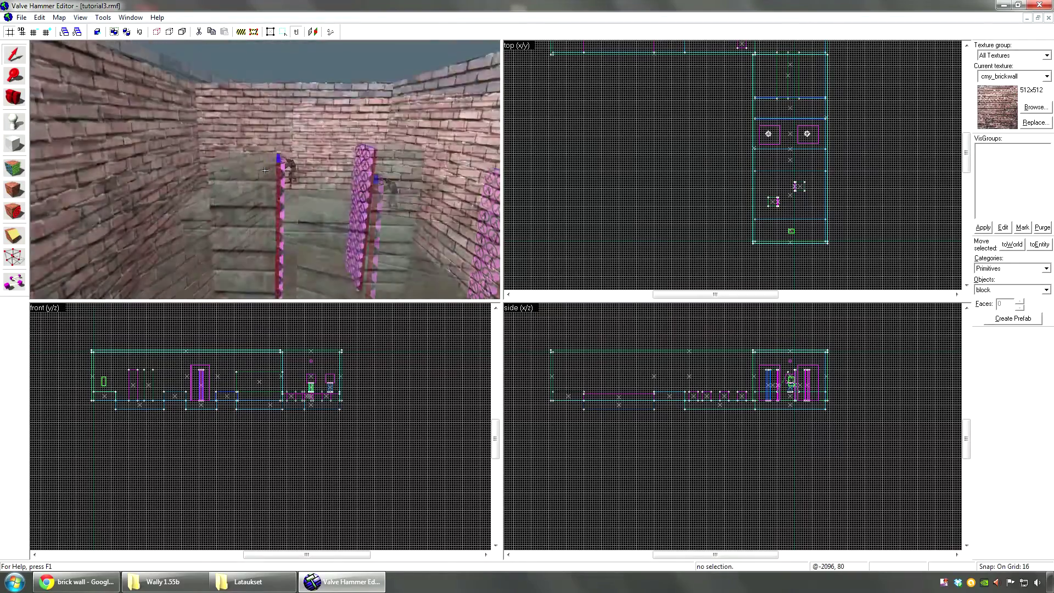
{"action": "key", "text": "shift+a"}
Step: Texture the floor face with cmy_ground and close face editing
{"action": "left_click", "coordinate": [266, 170]}
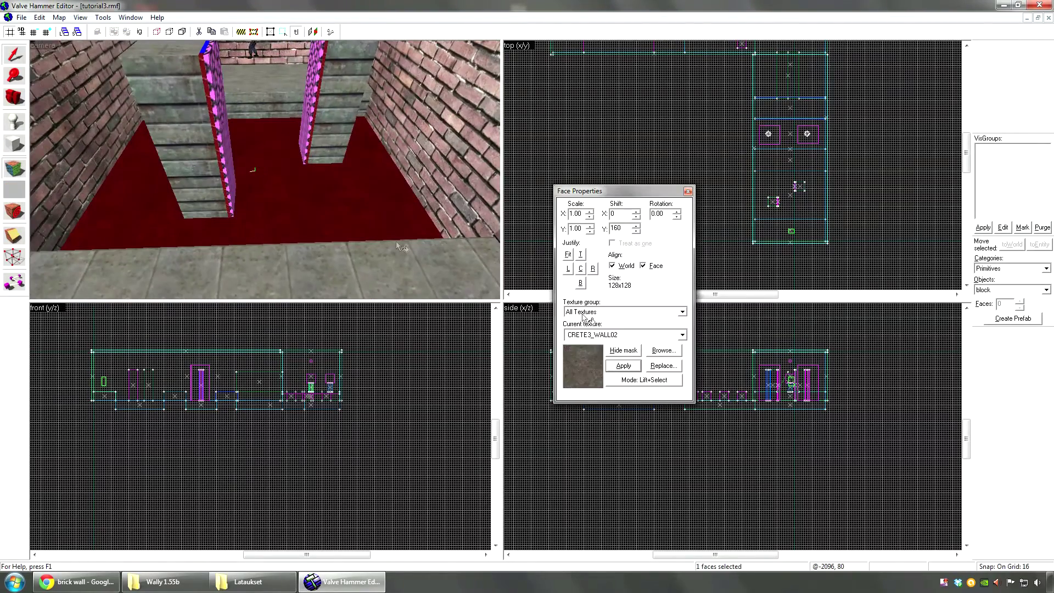
{"action": "left_click", "coordinate": [661, 350]}
{"action": "double_click", "coordinate": [266, 71]}
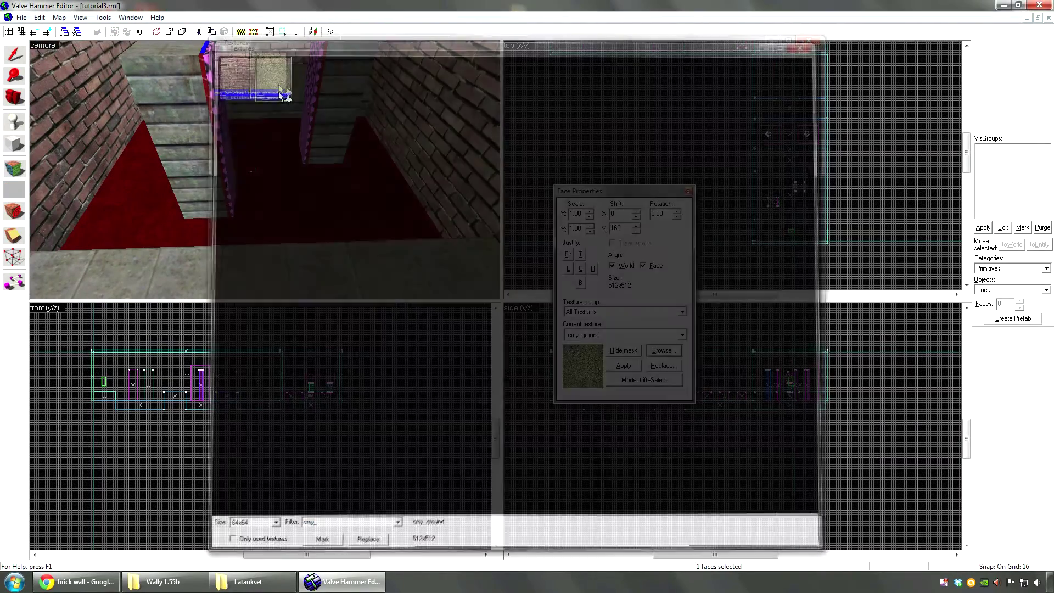
{"action": "left_click", "coordinate": [622, 370]}
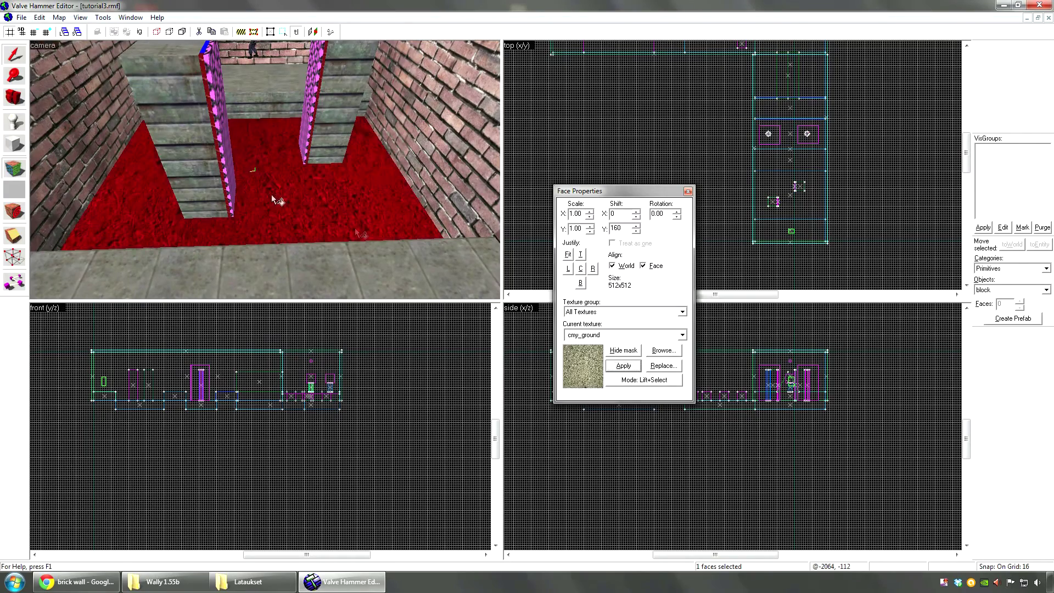
{"action": "key", "text": "shift+s"}
{"action": "key", "text": "z"}
{"action": "key", "text": "shift+a"}
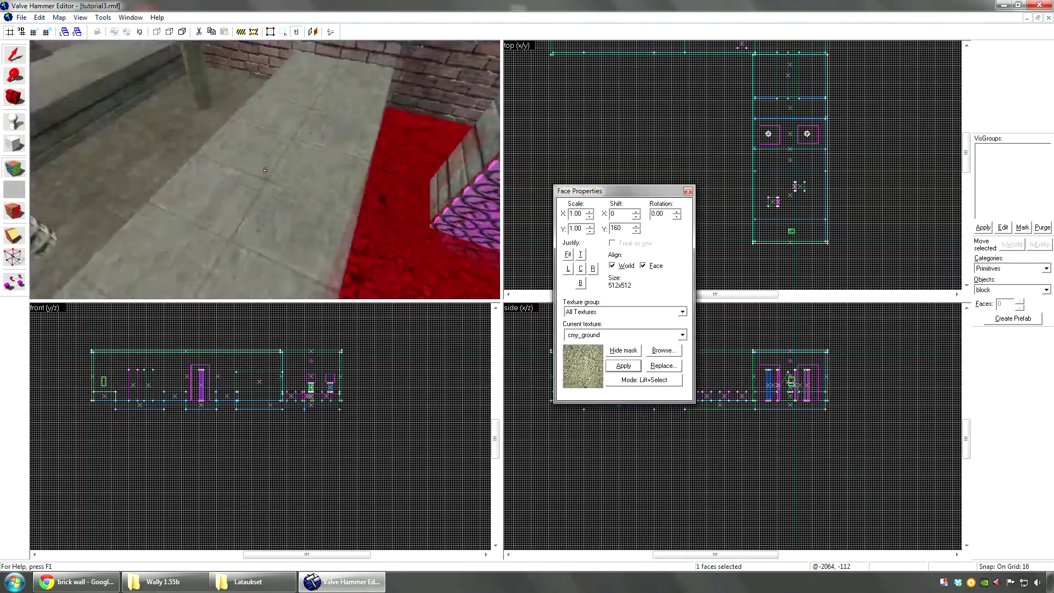
{"action": "key", "text": "shift+a"}
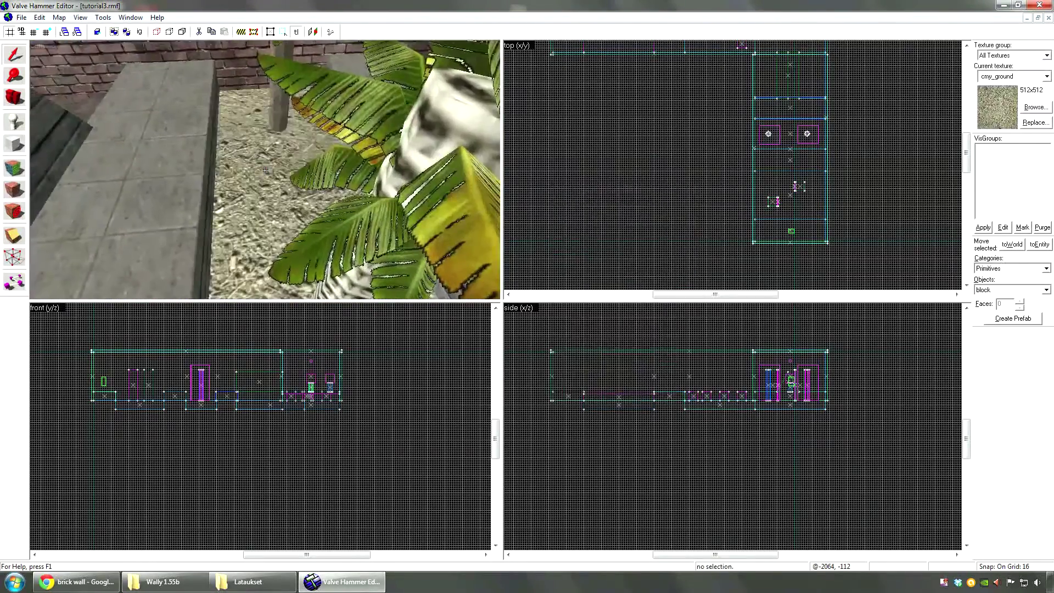
Step: Fly the camera past the pillars and palms toward the brick wall
{"action": "key", "text": "w"}
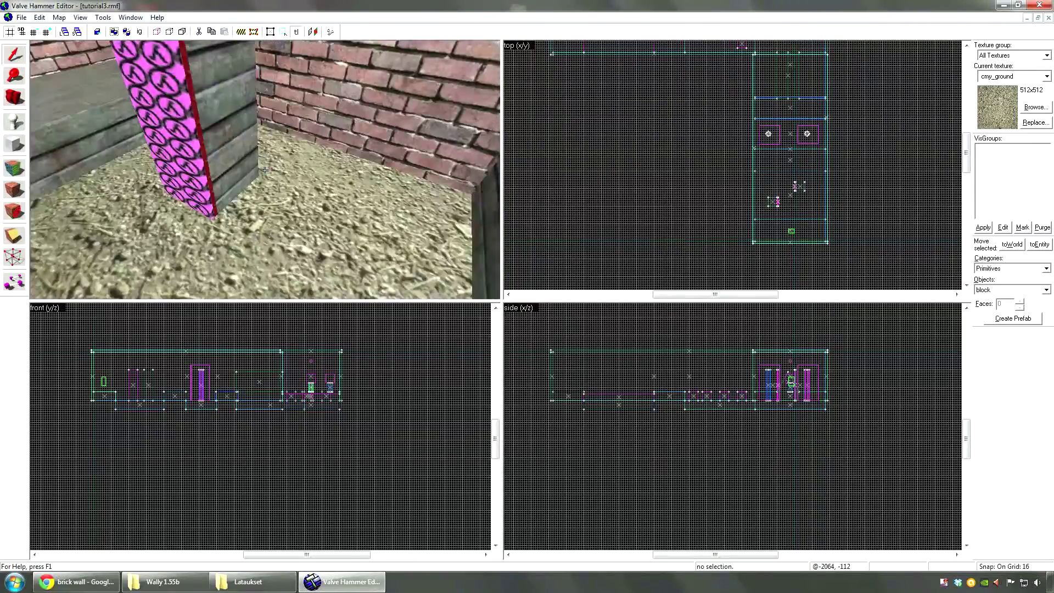
{"action": "key", "text": "w"}
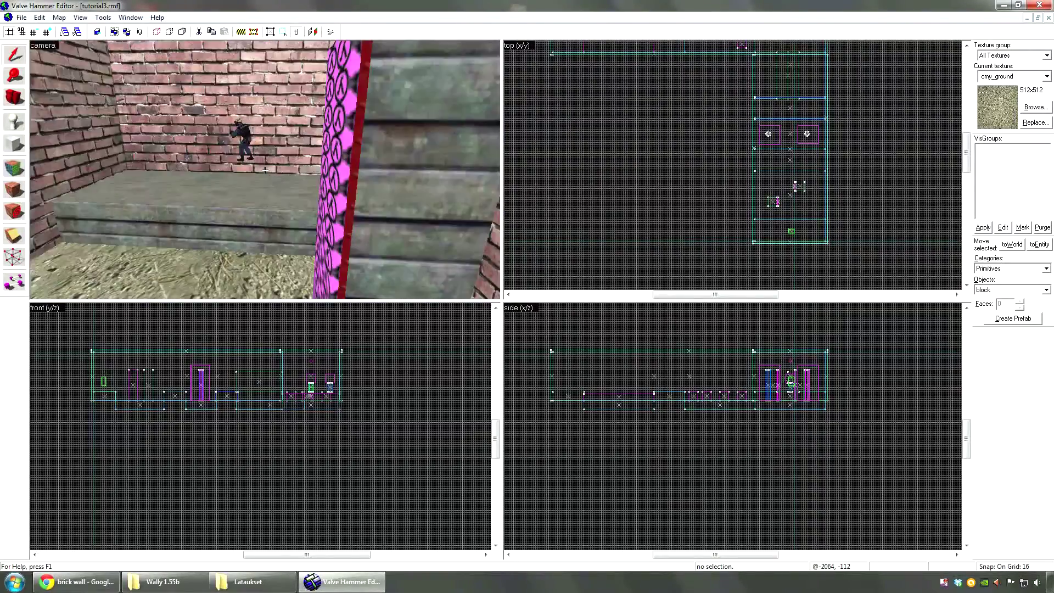
{"action": "key", "text": "s"}
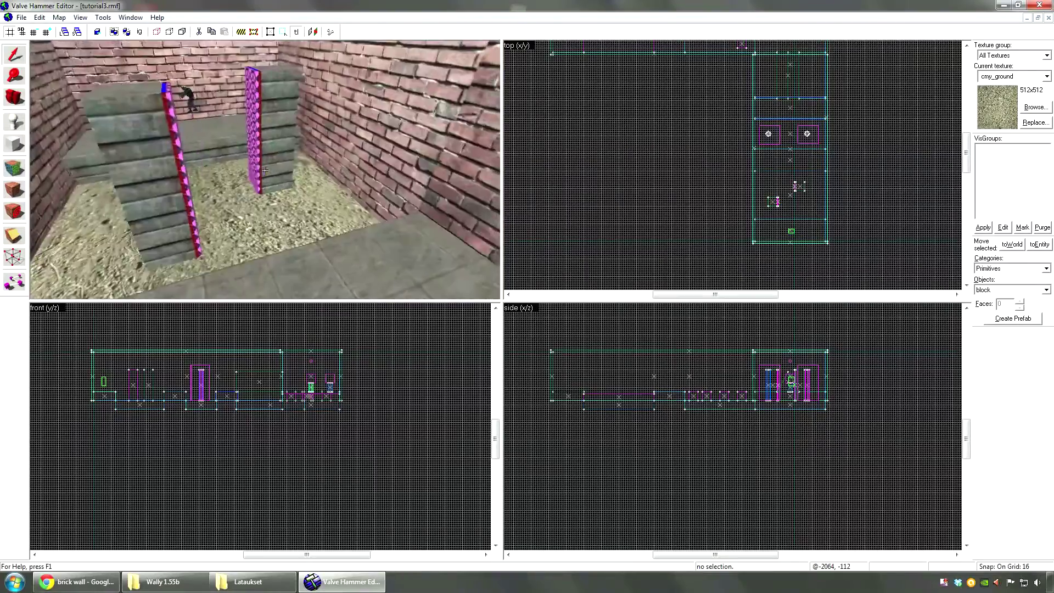
{"action": "key", "text": "w"}
{"action": "key", "text": "s"}
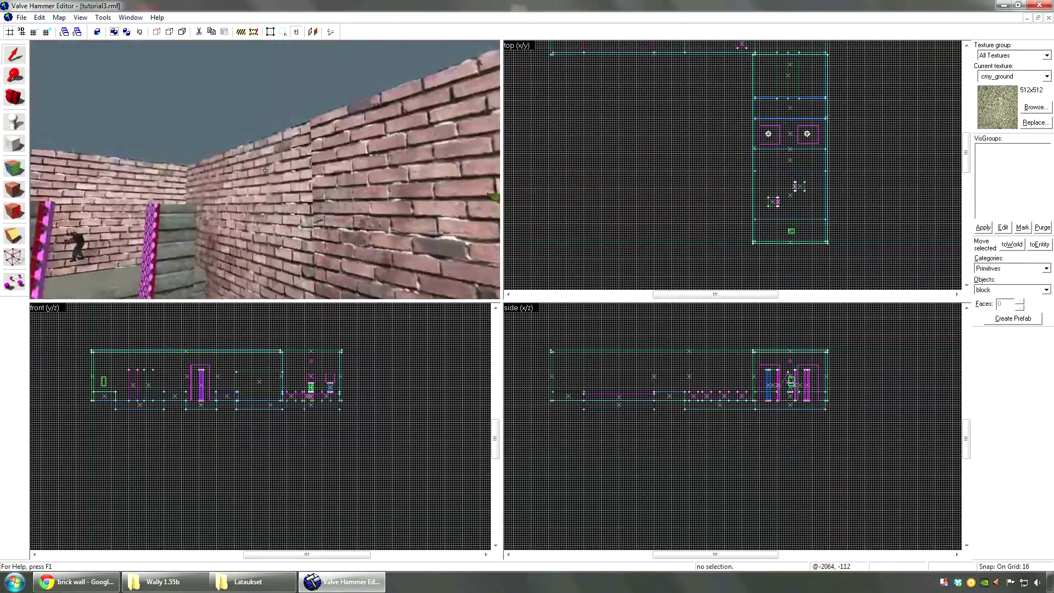
{"action": "key", "text": "w"}
{"action": "key", "text": "w"}
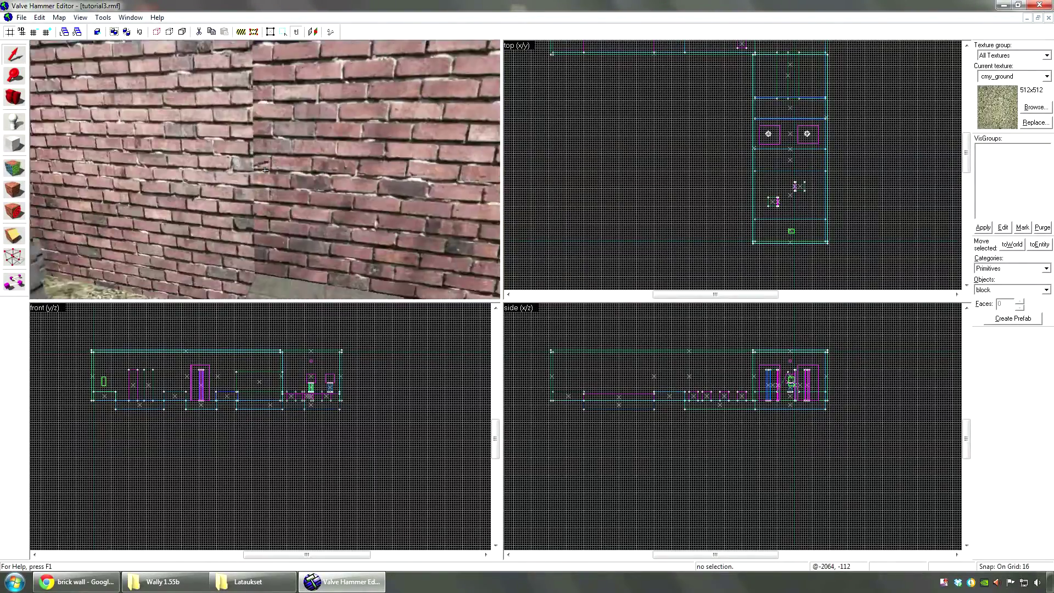
Step: Apply cmy_brickwall to the last untextured wall face
{"action": "key", "text": "shift+a"}
{"action": "left_click", "coordinate": [264, 171]}
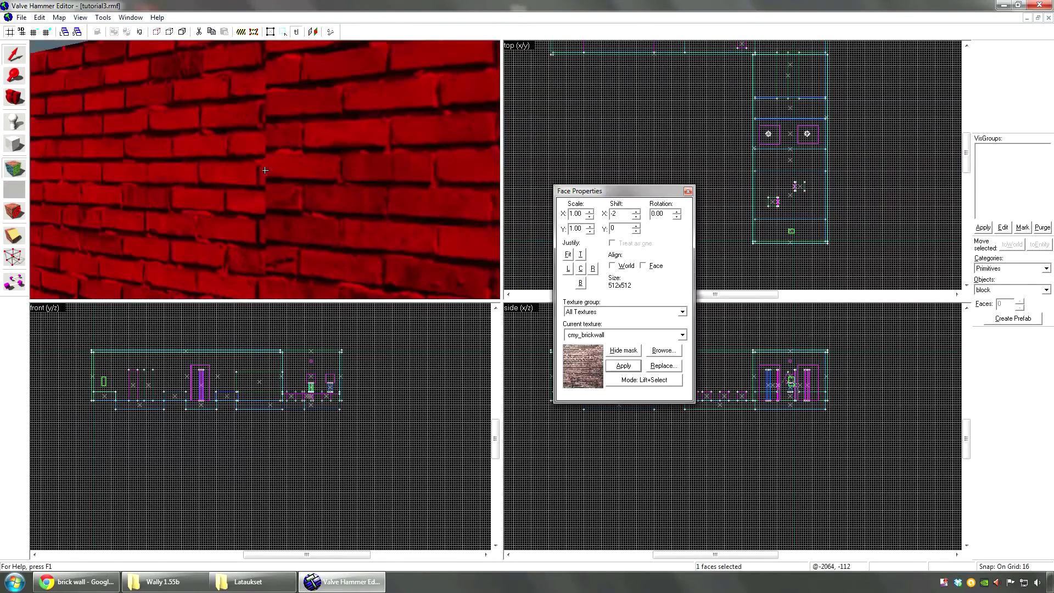
{"action": "key", "text": "shift+a"}
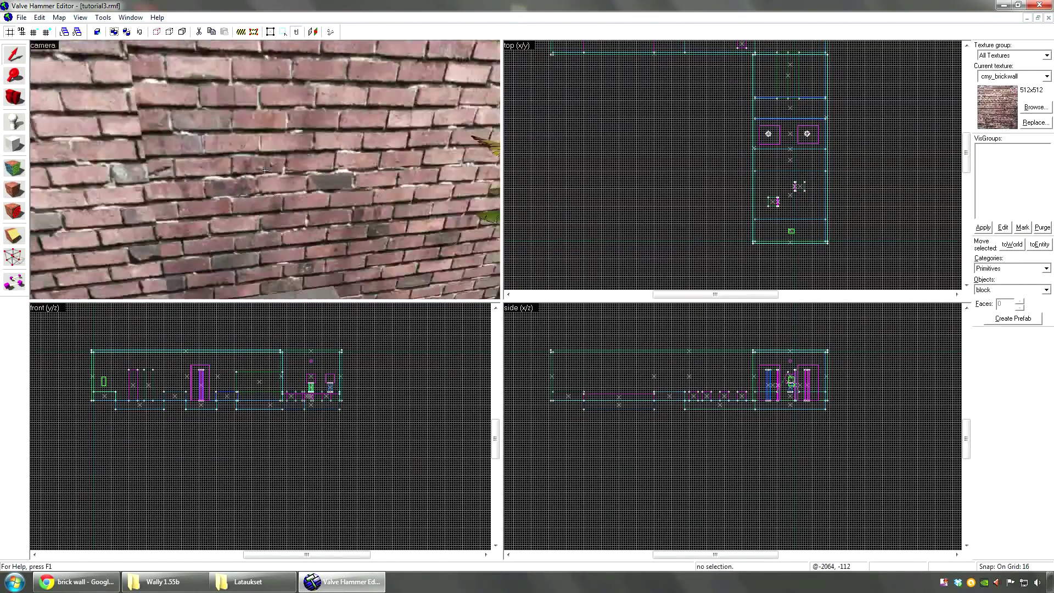
{"action": "key", "text": "s"}
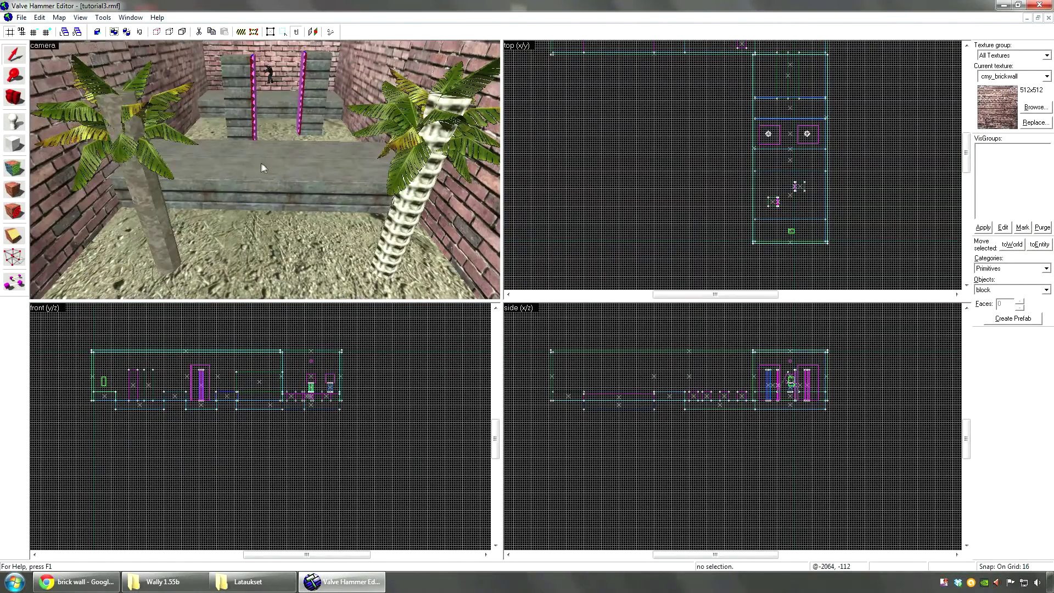
Step: Take a final look around the room in the 3D view
{"action": "key", "text": "z"}
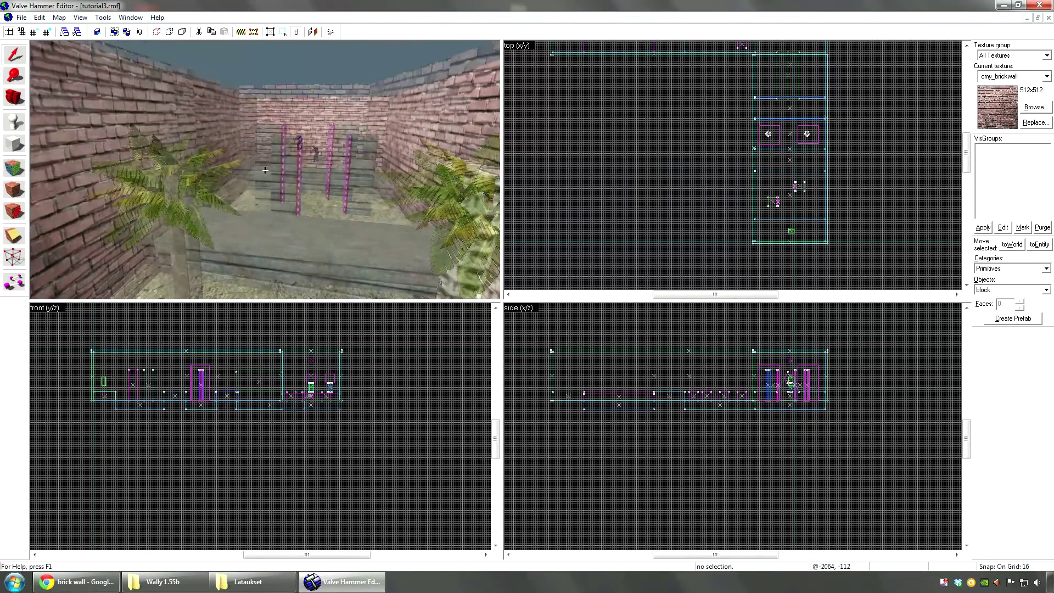
{"action": "key", "text": "w"}
{"action": "key", "text": "z"}
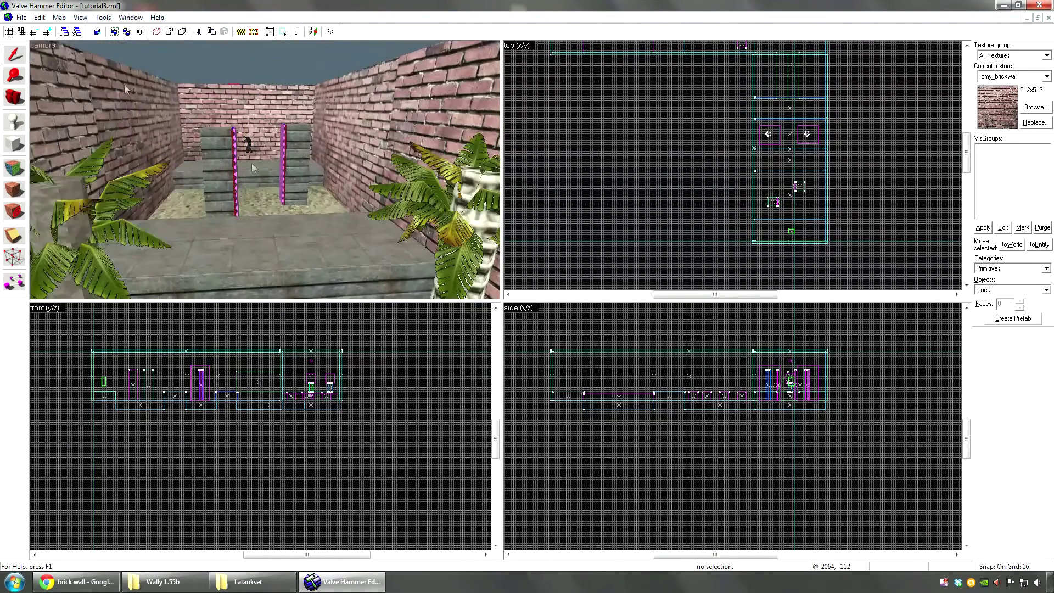
Step: Exit Hammer, saving the map changes, and launch Wally
{"action": "left_click", "coordinate": [21, 17]}
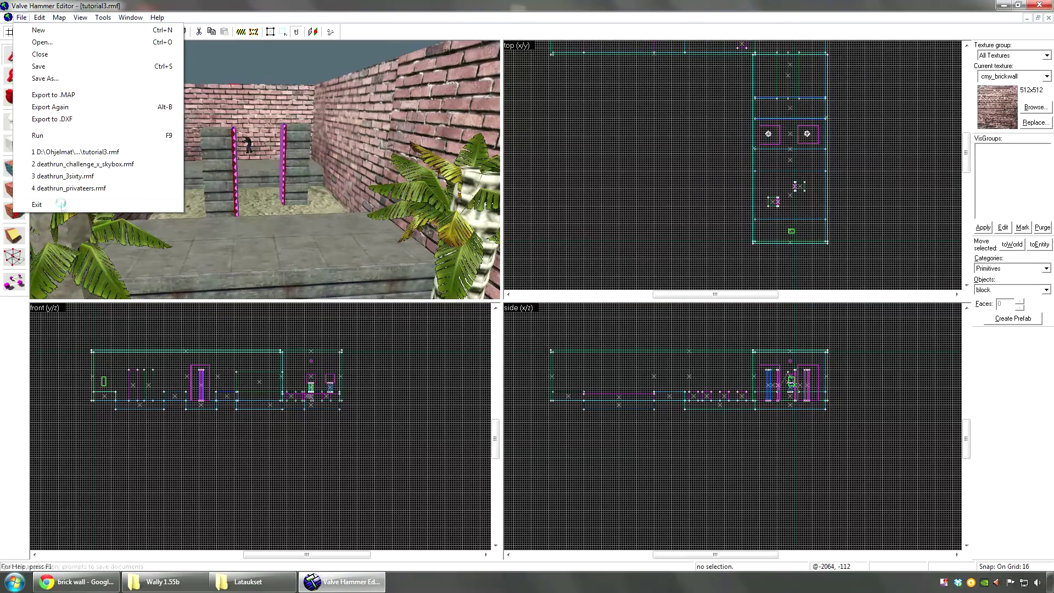
{"action": "left_click", "coordinate": [72, 204]}
{"action": "left_click", "coordinate": [483, 314]}
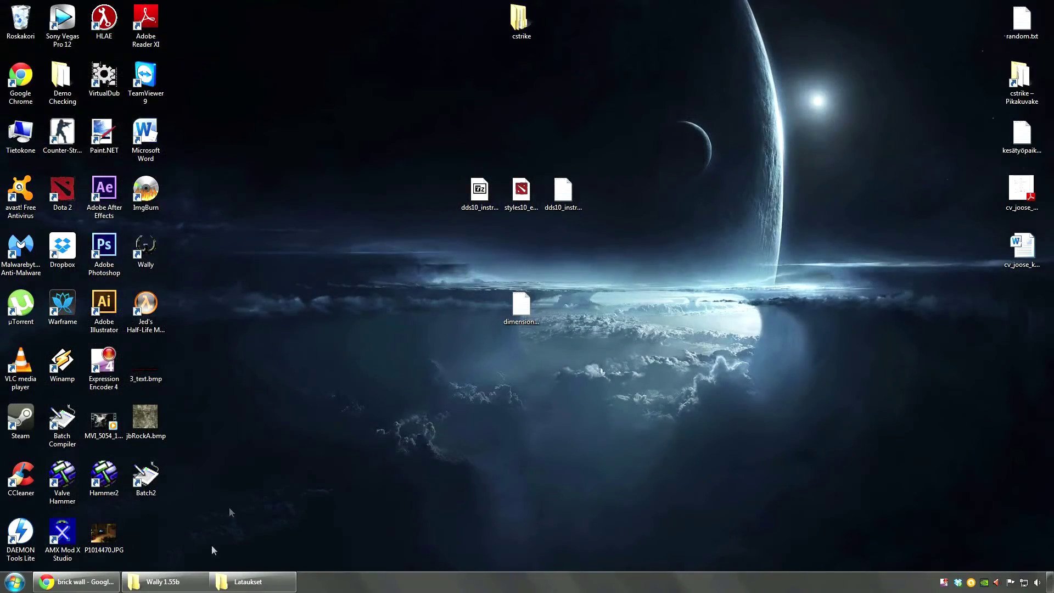
{"action": "double_click", "coordinate": [143, 252]}
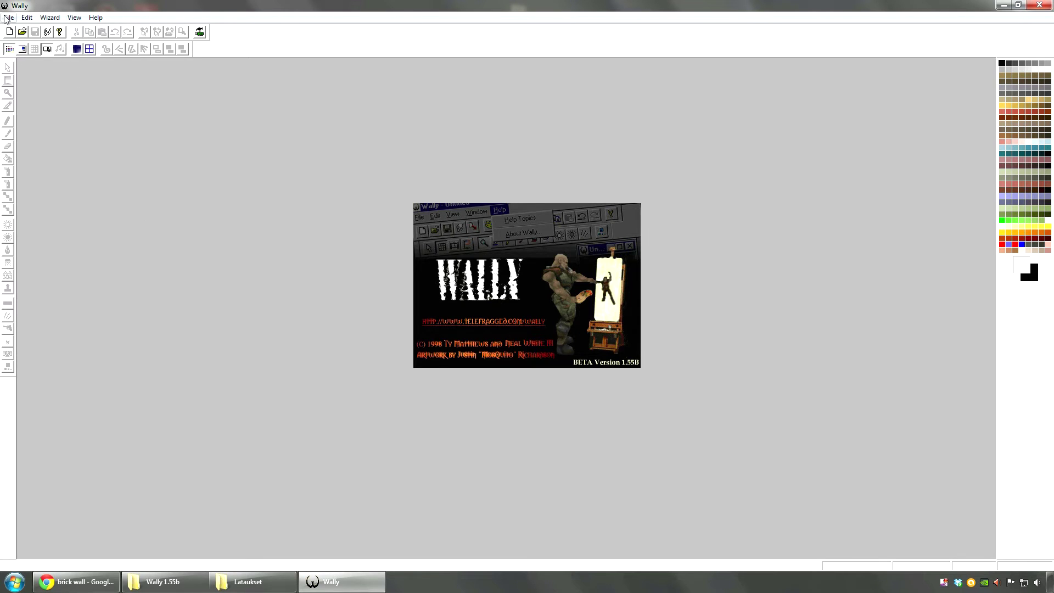
{"action": "left_click", "coordinate": [8, 18]}
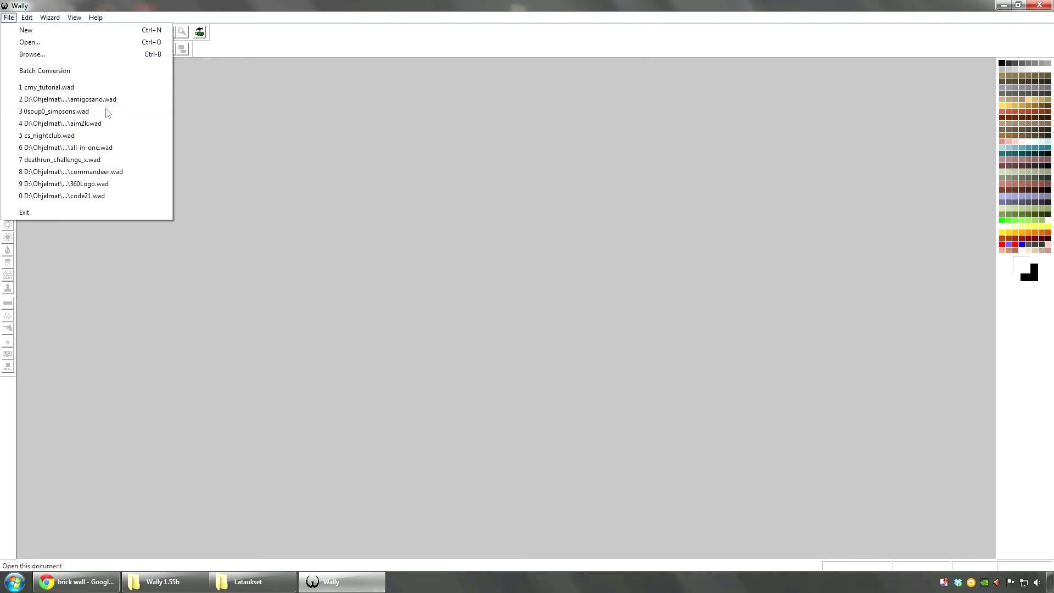
Step: Open commandeer.wad full-size and inspect the {in_00, {ladder3a and {out_net1 textures
{"action": "left_click", "coordinate": [113, 171]}
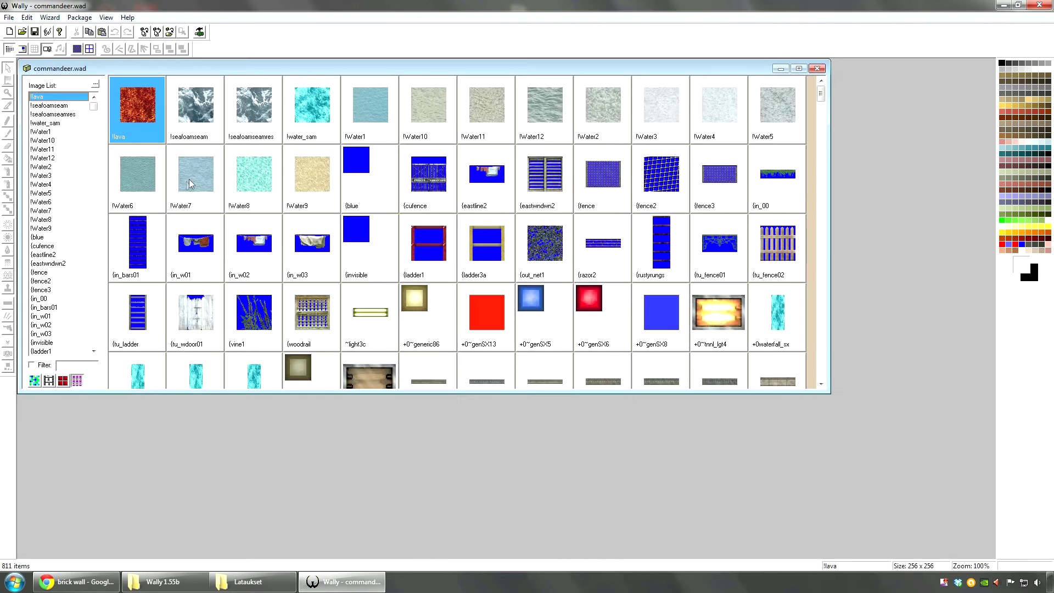
{"action": "left_click", "coordinate": [798, 69]}
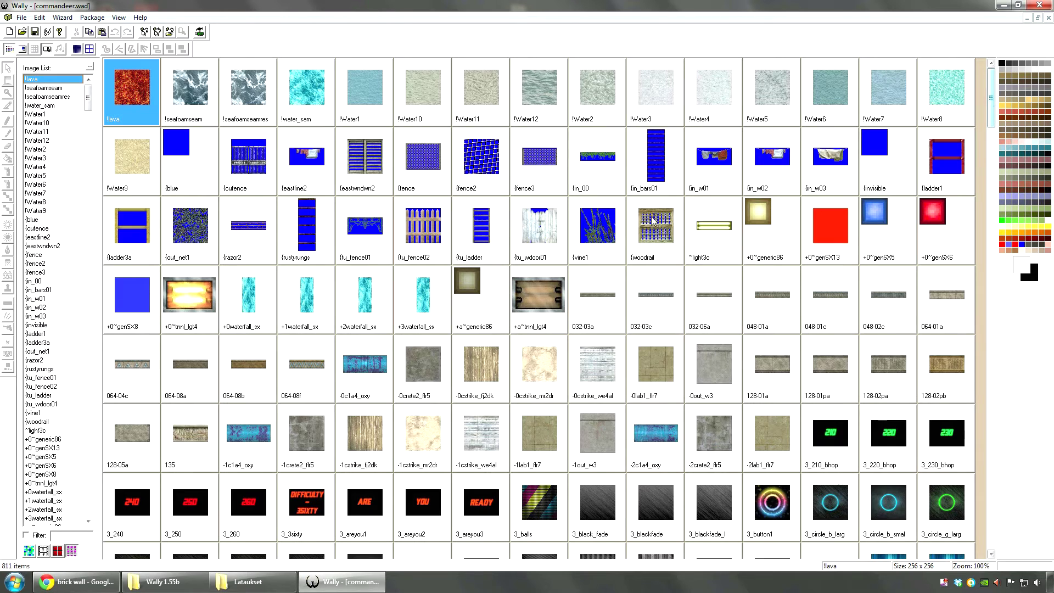
{"action": "left_click", "coordinate": [574, 172]}
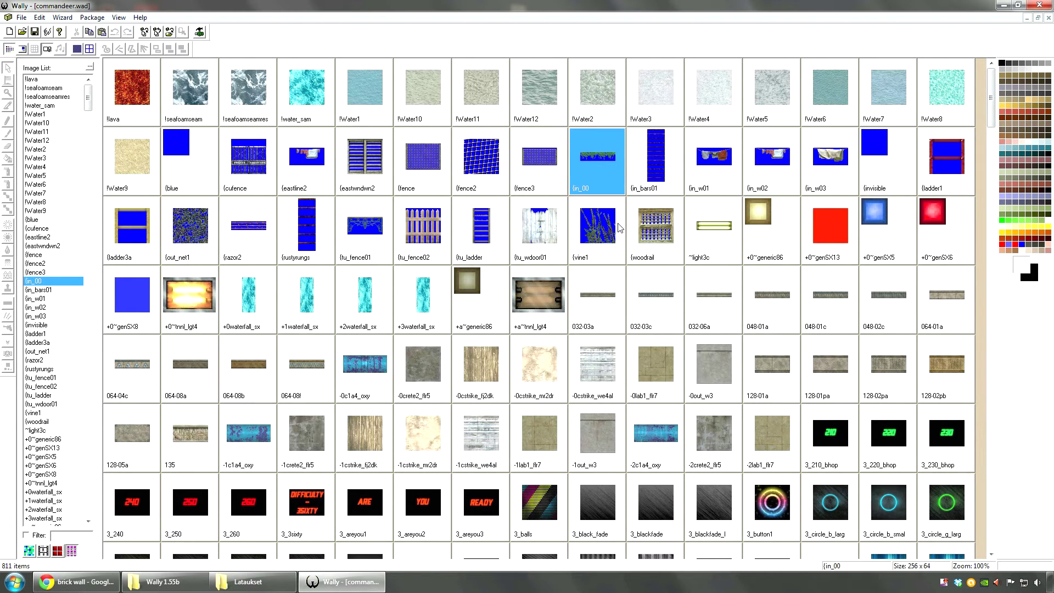
{"action": "left_click", "coordinate": [147, 239]}
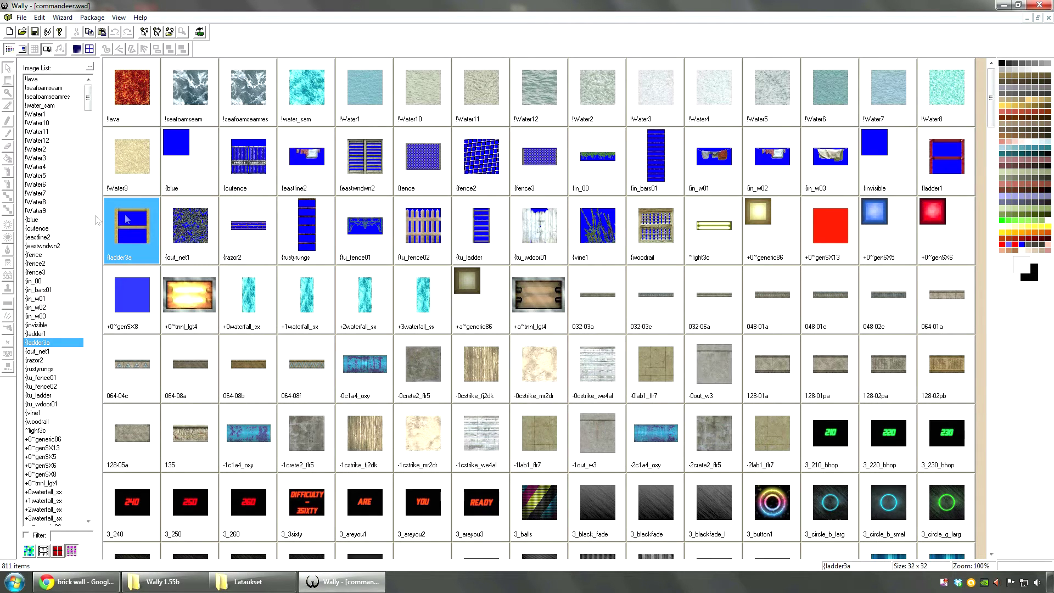
{"action": "left_click", "coordinate": [181, 234]}
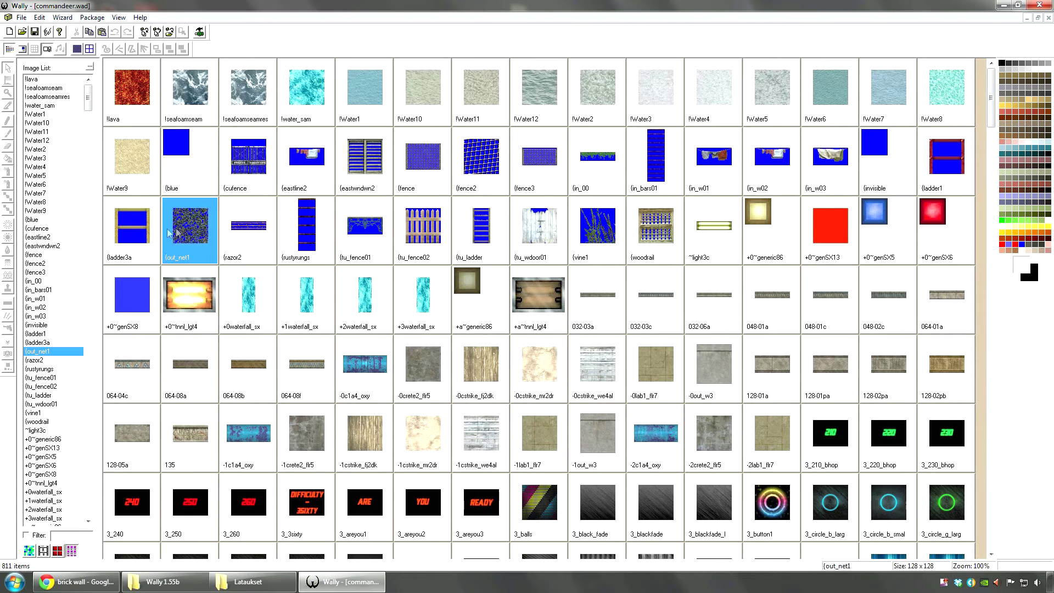
{"action": "left_click", "coordinate": [144, 232]}
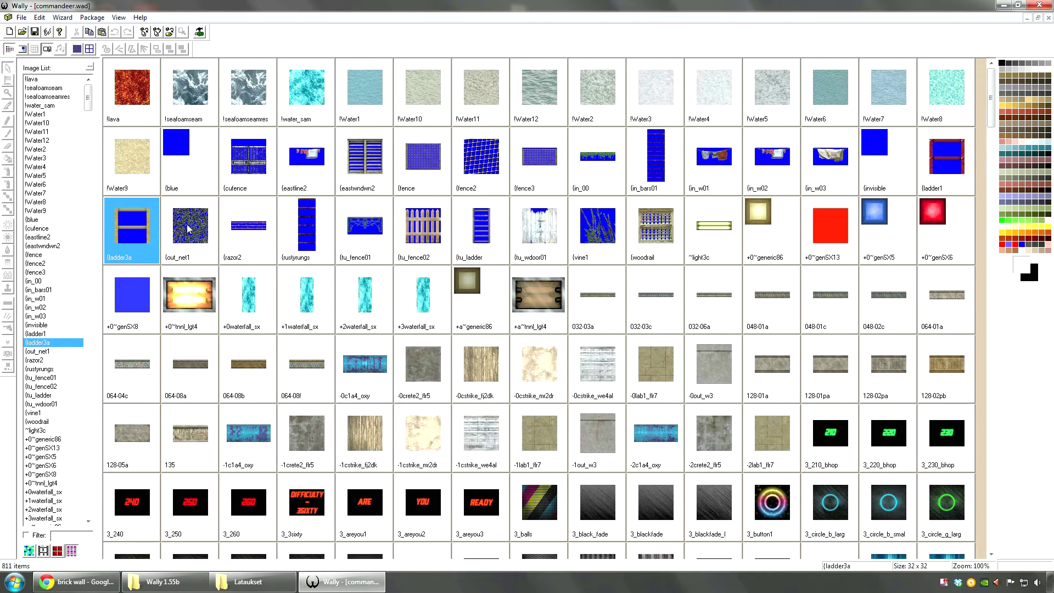
Step: Inspect {razor2, {rustyrungs and +0~genSX8, comparing them with {ladder3a and {out_net1
{"action": "left_click", "coordinate": [259, 246]}
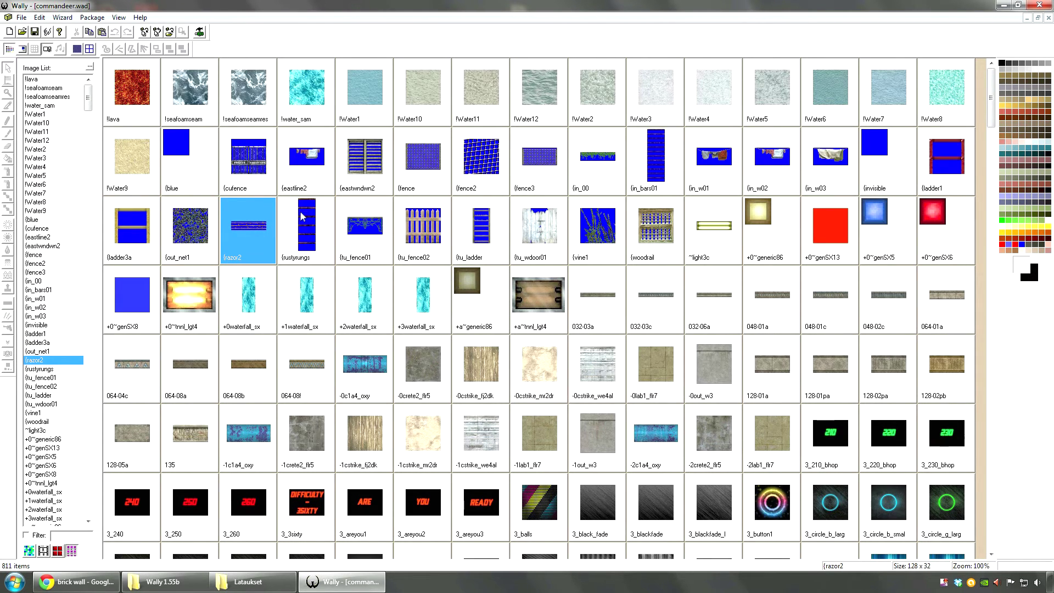
{"action": "left_click", "coordinate": [307, 230]}
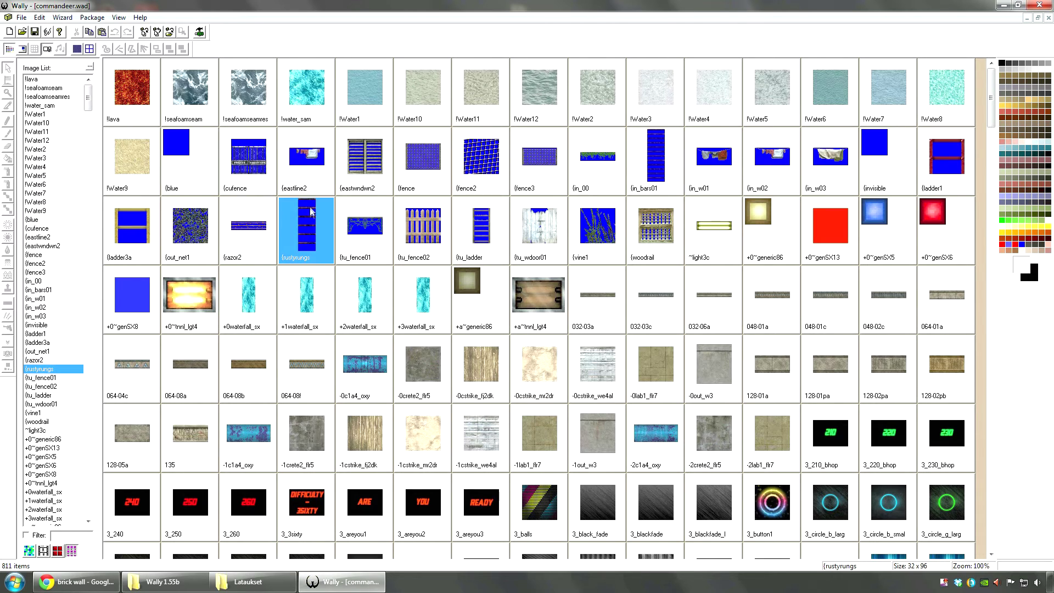
{"action": "left_click", "coordinate": [137, 225]}
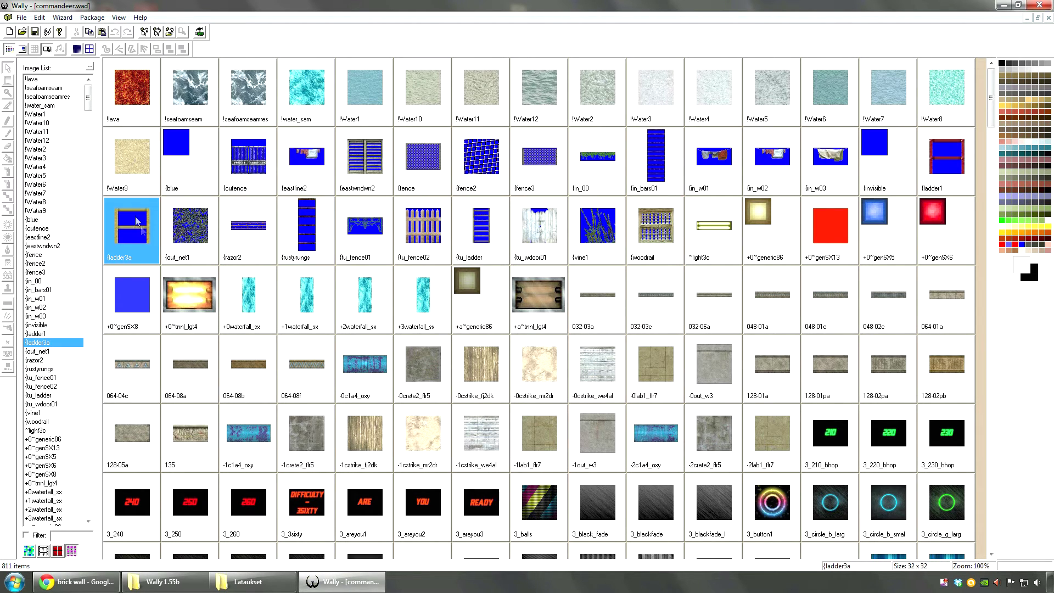
{"action": "left_click", "coordinate": [177, 241]}
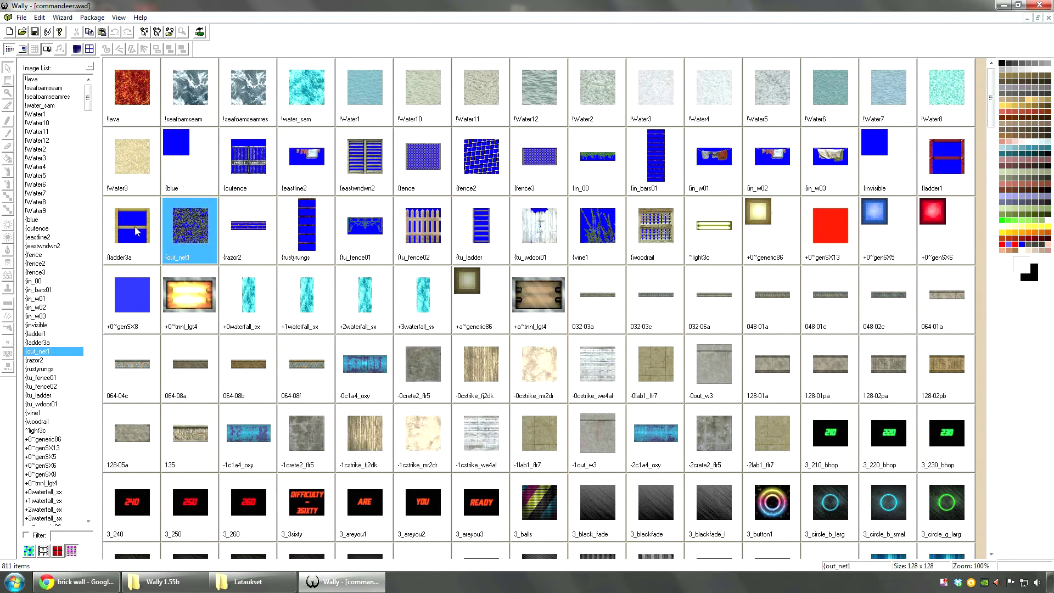
{"action": "left_click", "coordinate": [133, 233]}
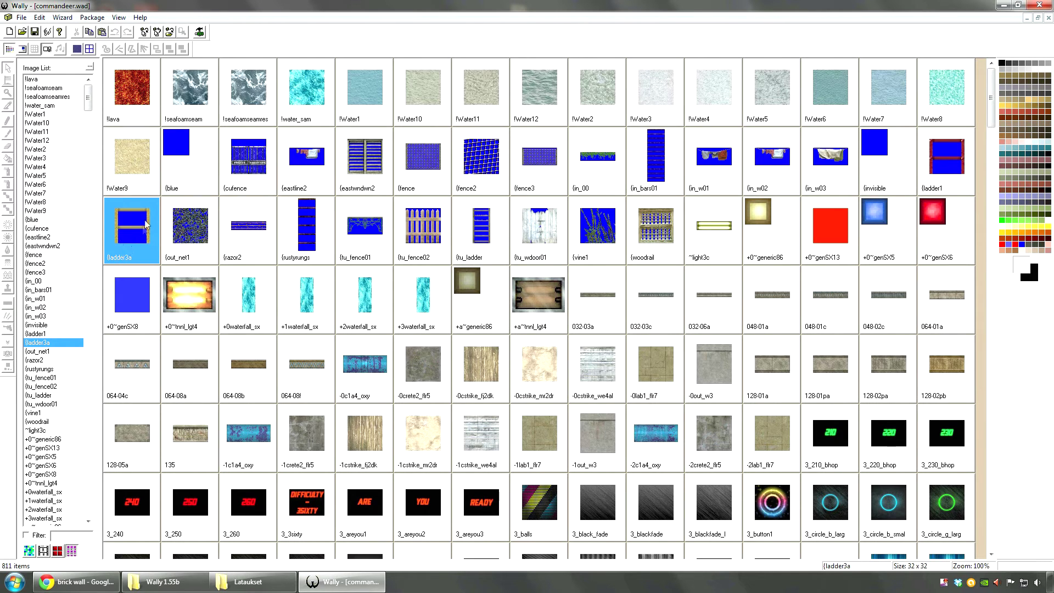
{"action": "left_click", "coordinate": [127, 286]}
{"action": "left_click", "coordinate": [125, 236]}
Step: Bring up texture options for {out_net1, dismiss them, then for {razor2
{"action": "right_click", "coordinate": [217, 210]}
{"action": "left_click", "coordinate": [244, 219]}
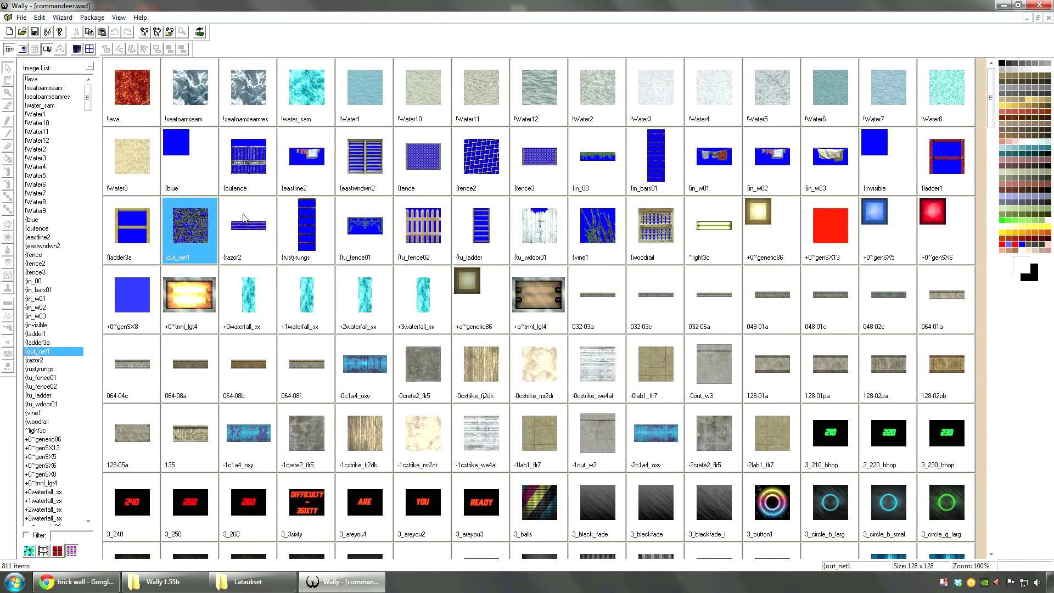
{"action": "right_click", "coordinate": [244, 219]}
{"action": "left_click", "coordinate": [260, 235]}
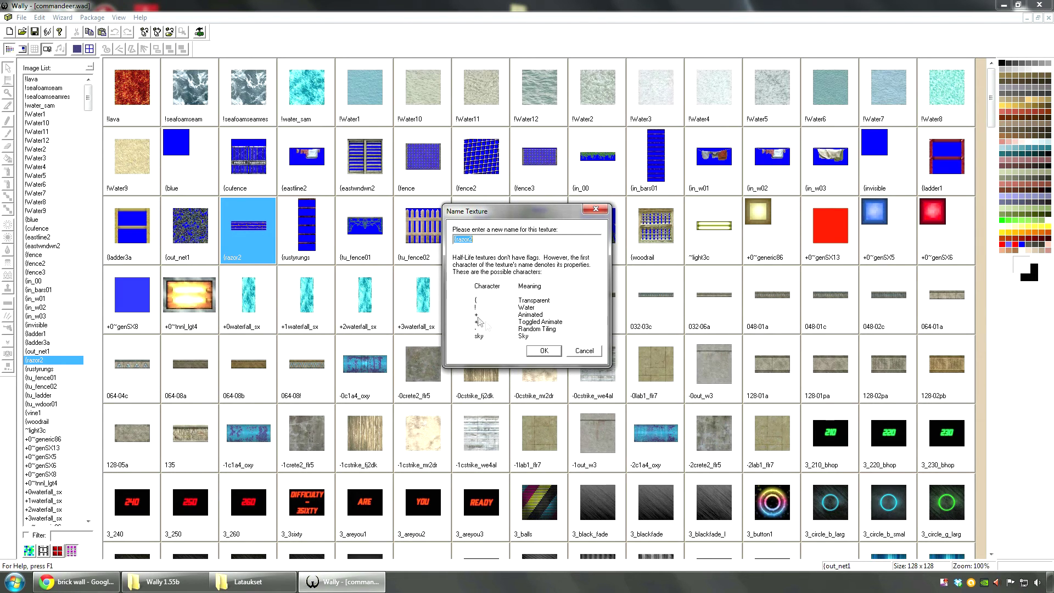
{"action": "left_click", "coordinate": [589, 354]}
{"action": "left_click_drag", "start_coordinate": [991, 107], "coordinate": [960, 91]}
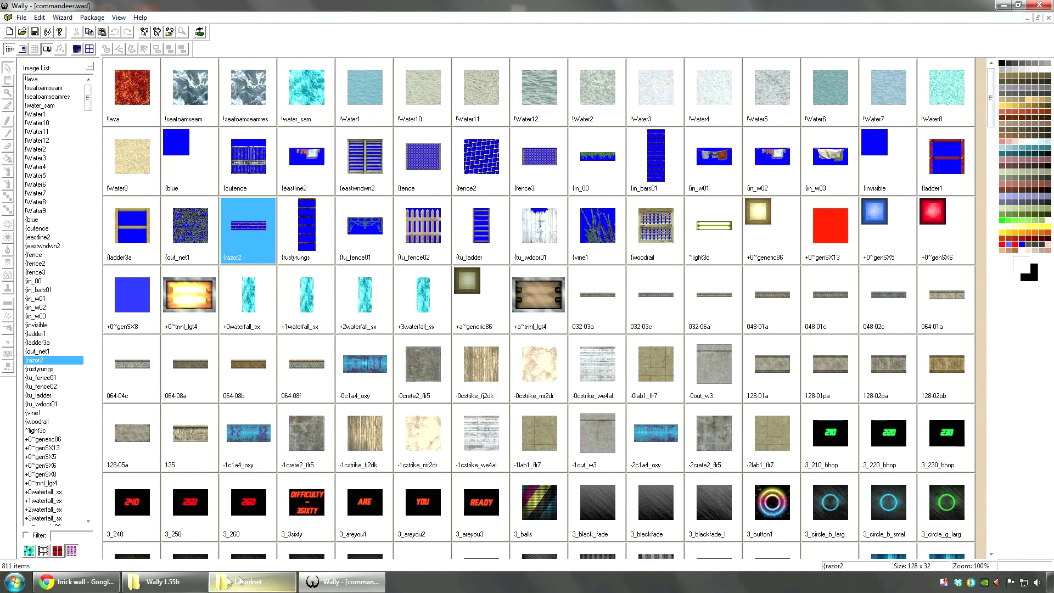
Step: Close the Wally 1.55b folder window and hide the Lataukset downloads folder
{"action": "left_click", "coordinate": [156, 582]}
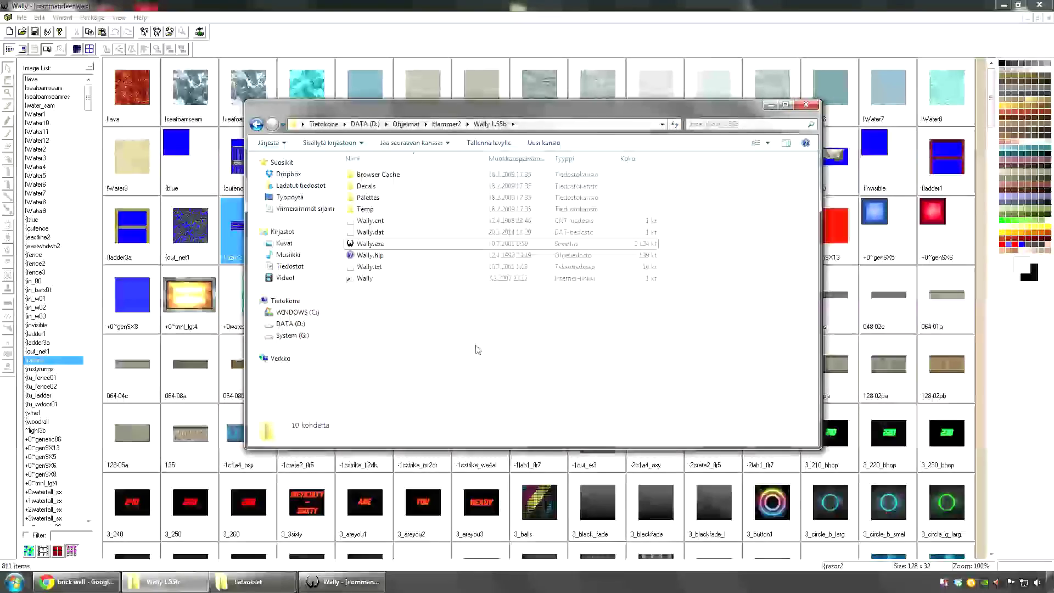
{"action": "left_click", "coordinate": [806, 107]}
{"action": "left_click", "coordinate": [352, 249]}
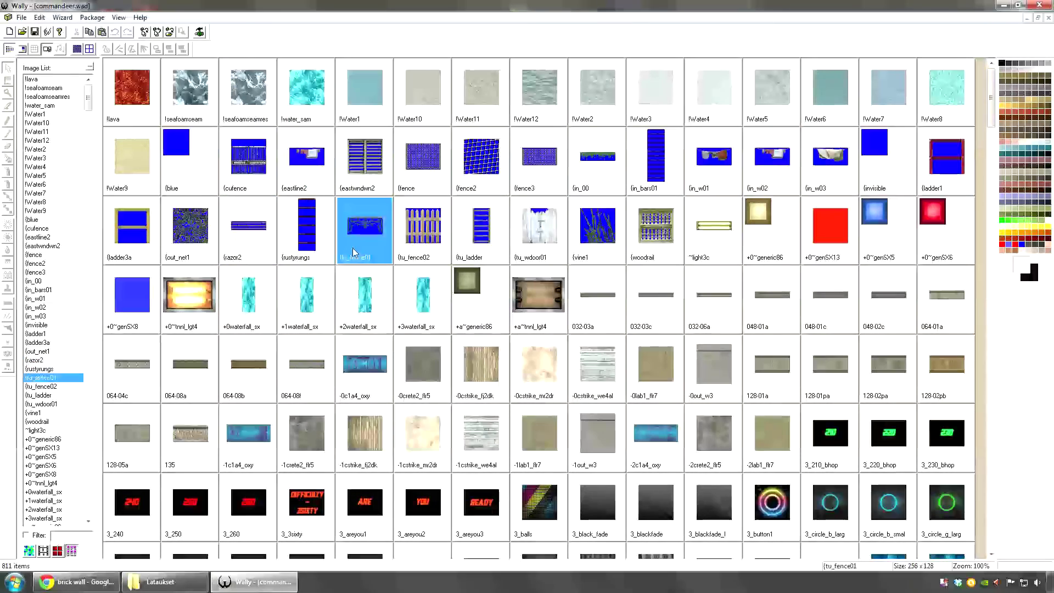
{"action": "left_click", "coordinate": [165, 581]}
{"action": "left_click", "coordinate": [499, 353]}
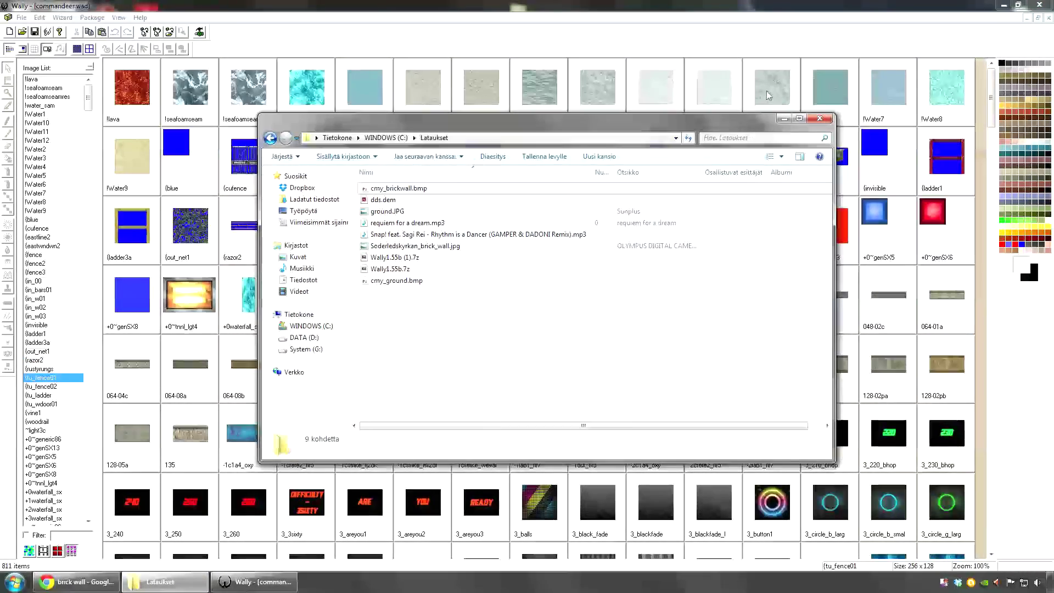
{"action": "left_click", "coordinate": [778, 117]}
Step: Select the {fence2 texture and exit Wally
{"action": "left_click", "coordinate": [468, 153]}
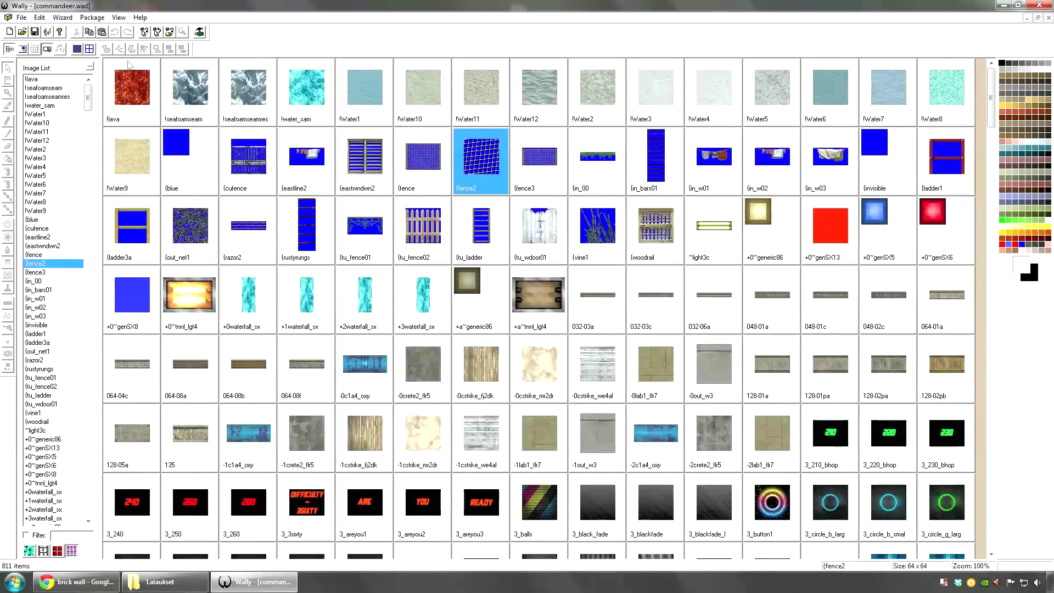
{"action": "left_click", "coordinate": [21, 17]}
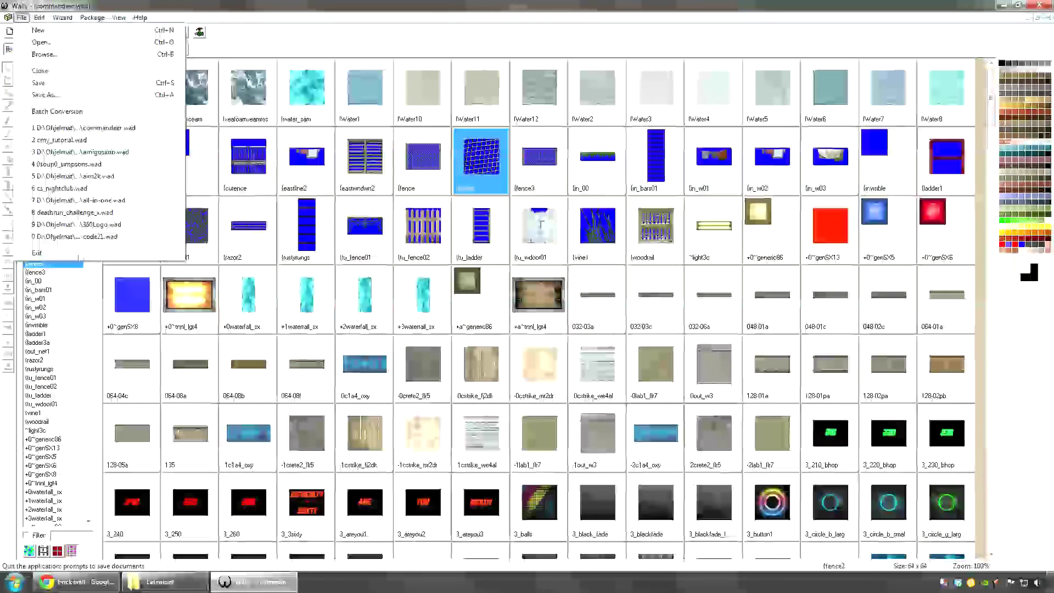
{"action": "left_click", "coordinate": [78, 253]}
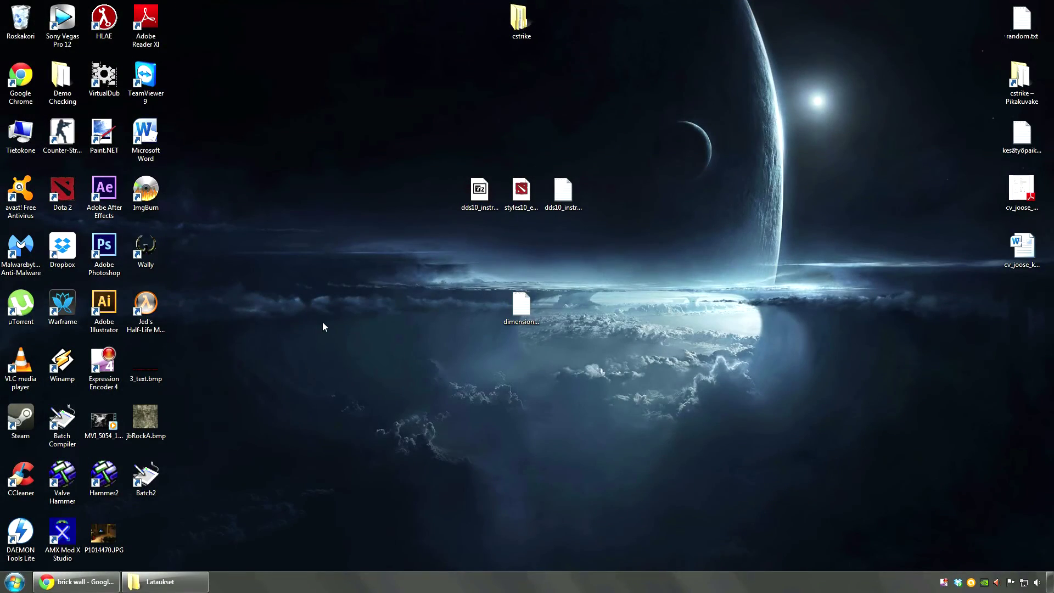